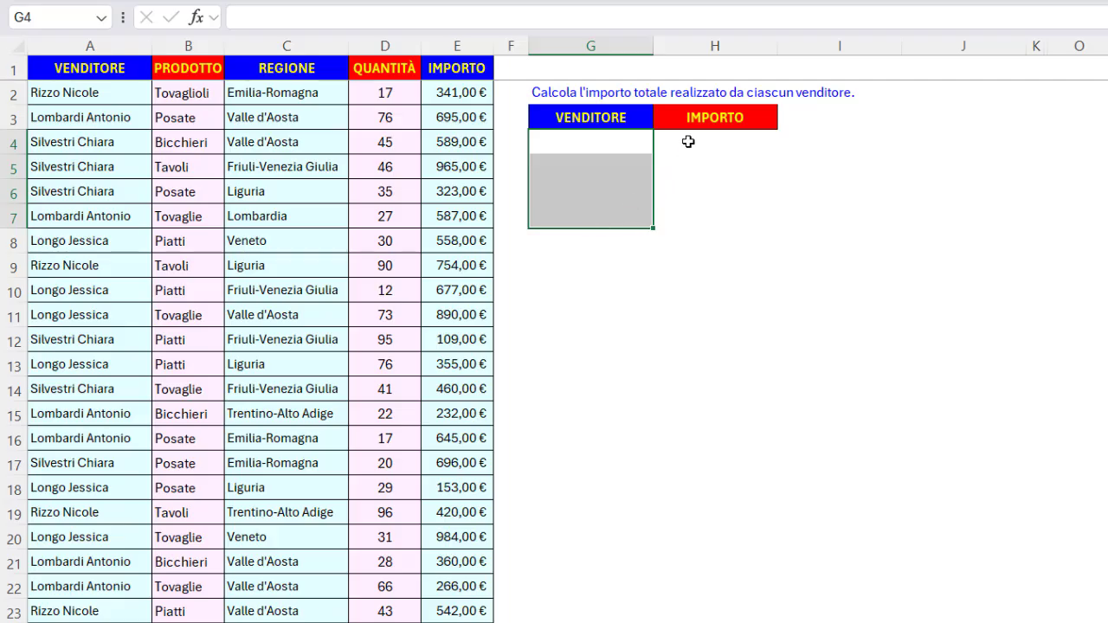
# Examine the empty output cells under VENDITORE and IMPORTO and the workbook's named ranges for the data columns.
pyautogui.moveTo(689, 141); pyautogui.dragTo(693, 213)
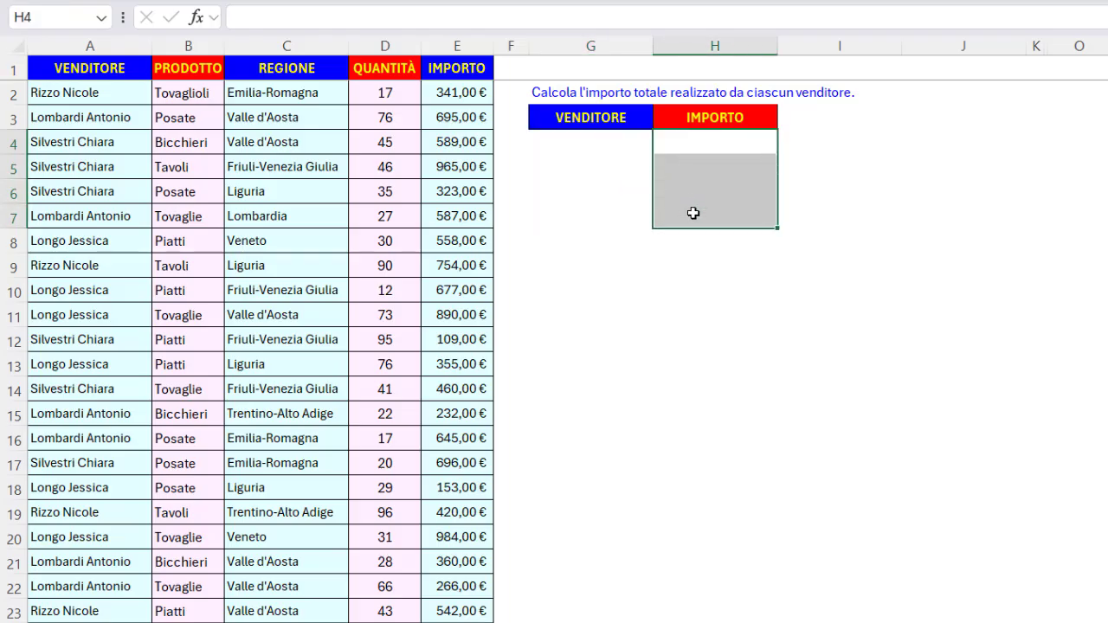
pyautogui.click(690, 239)
pyautogui.moveTo(606, 141); pyautogui.dragTo(625, 217)
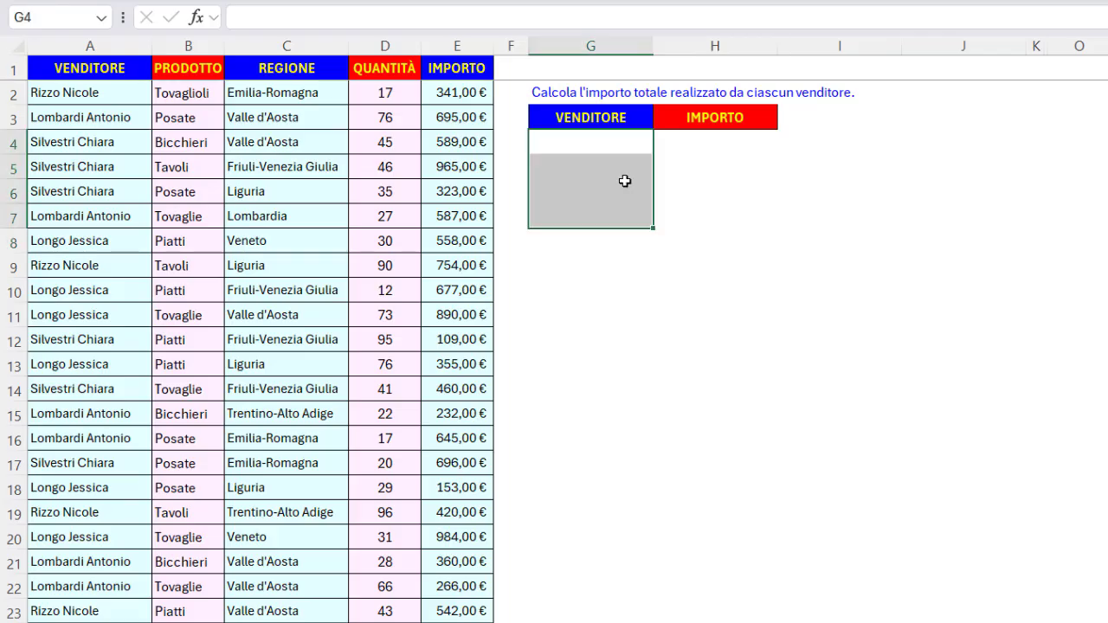
pyautogui.click(597, 142)
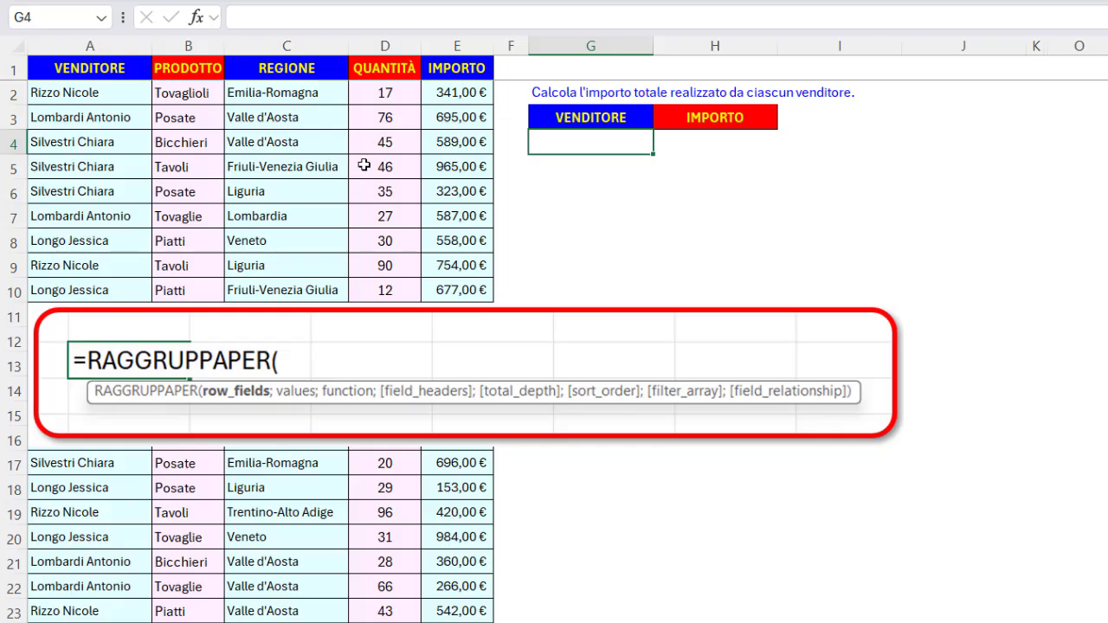
pyautogui.click(103, 19)
pyautogui.click(76, 38)
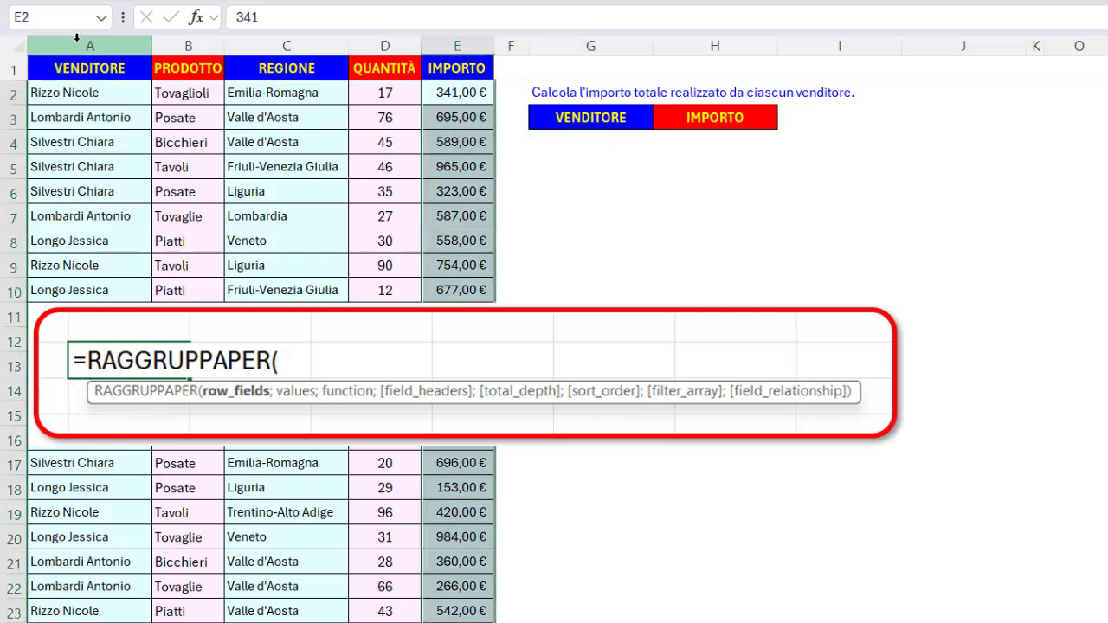
pyautogui.click(103, 19)
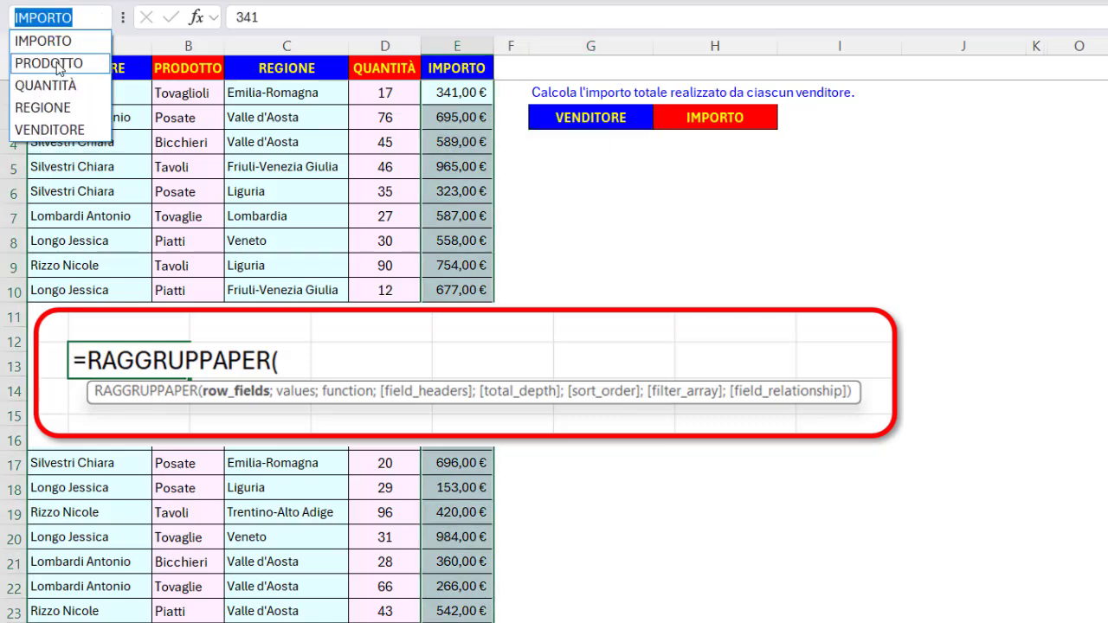
pyautogui.click(57, 65)
pyautogui.click(104, 19)
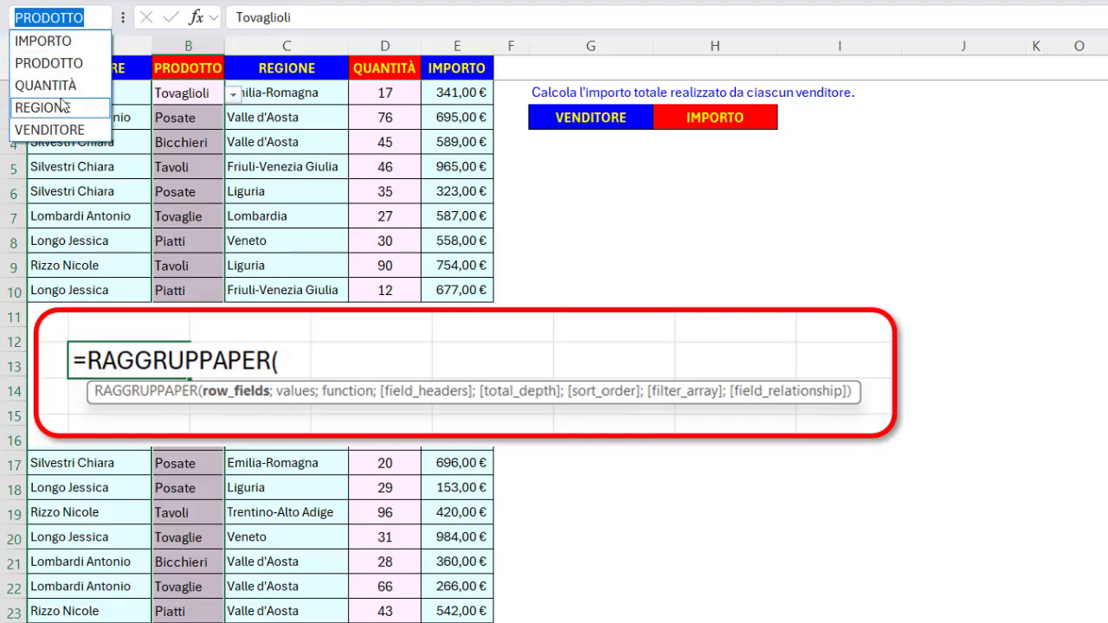
pyautogui.click(62, 106)
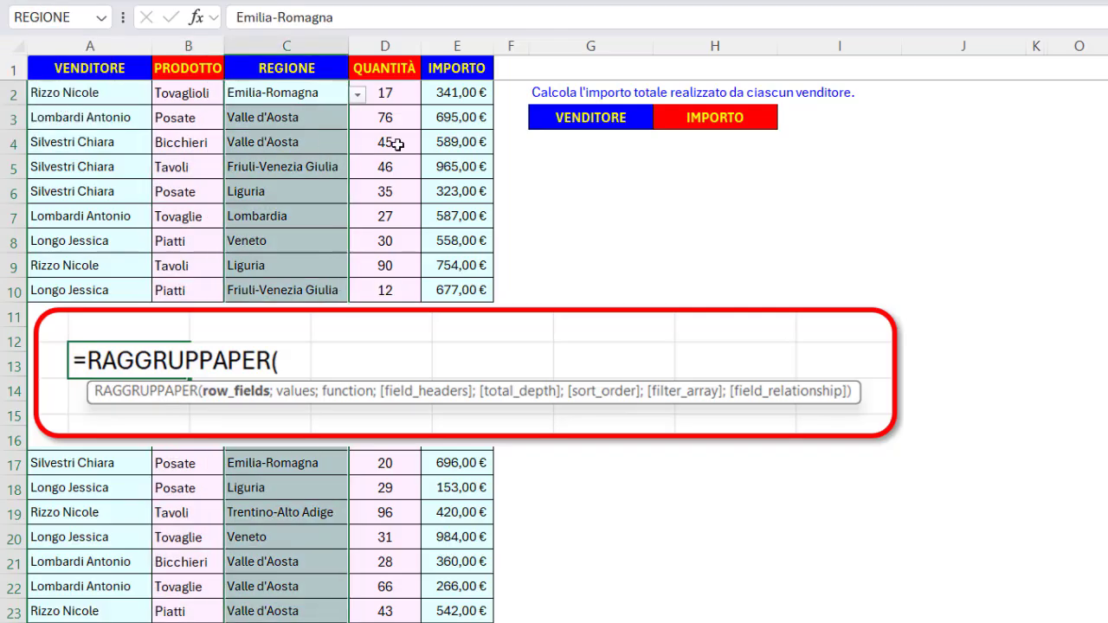
# In G4, enter =RAGGRUPPAPER(VENDITORE;IMPORTO;SOMMA) to total the amount for each seller.
pyautogui.click(581, 147)
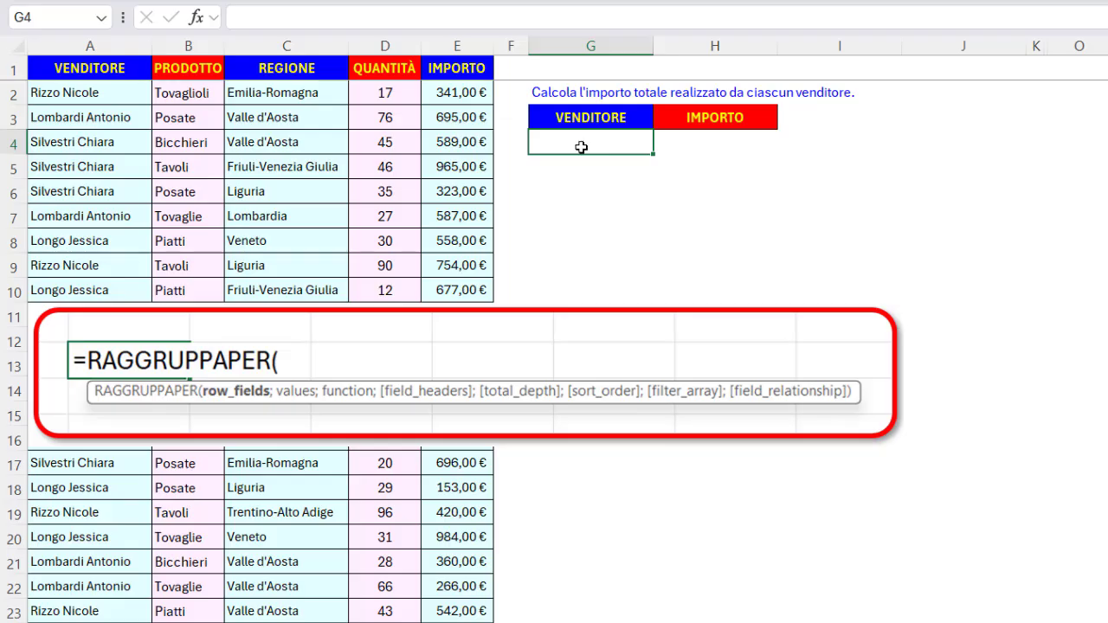
pyautogui.write('=ragg')
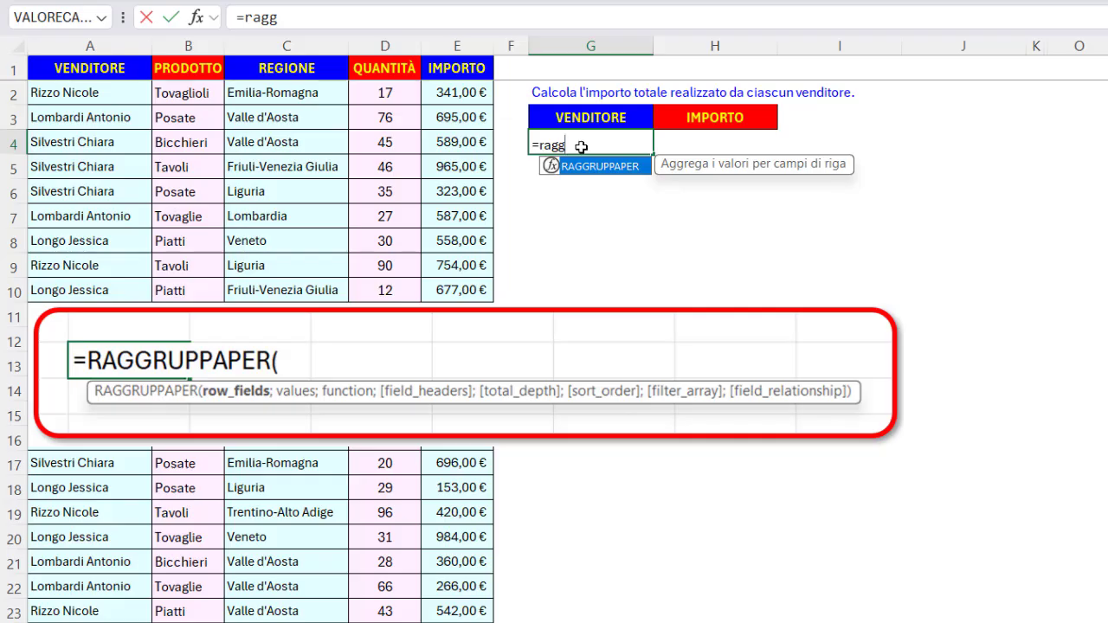
pyautogui.press('Tab')
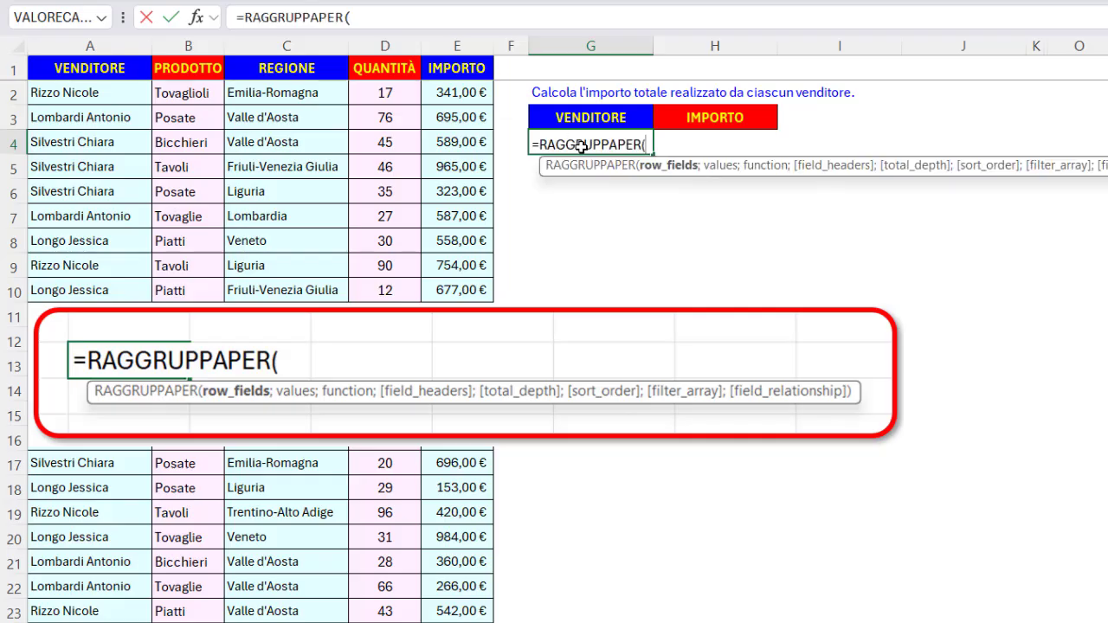
pyautogui.write('ven')
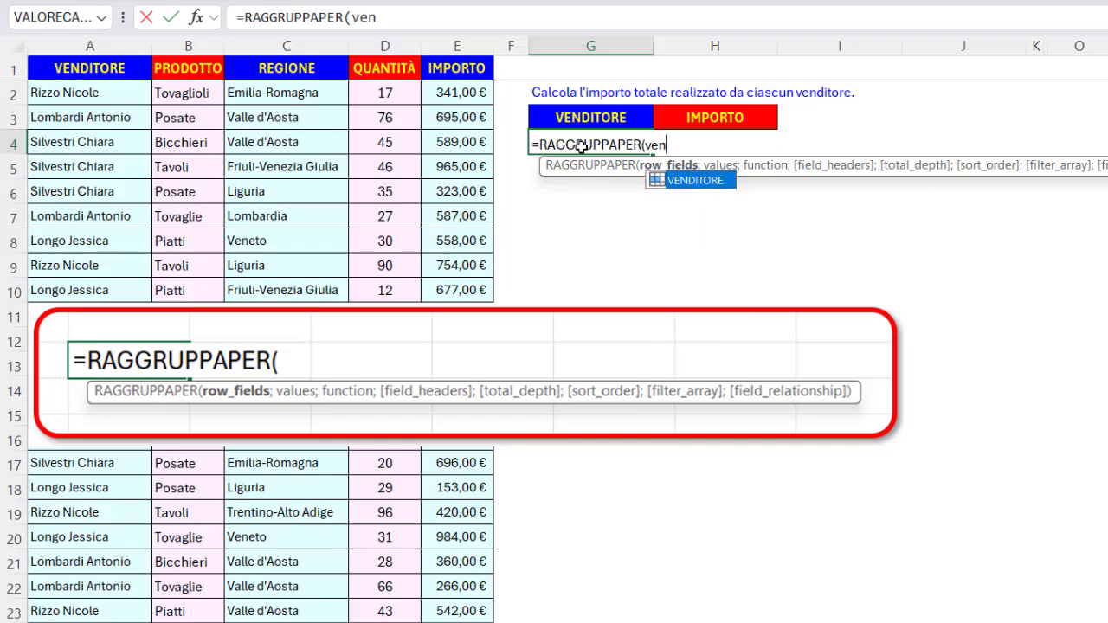
pyautogui.press('Tab')
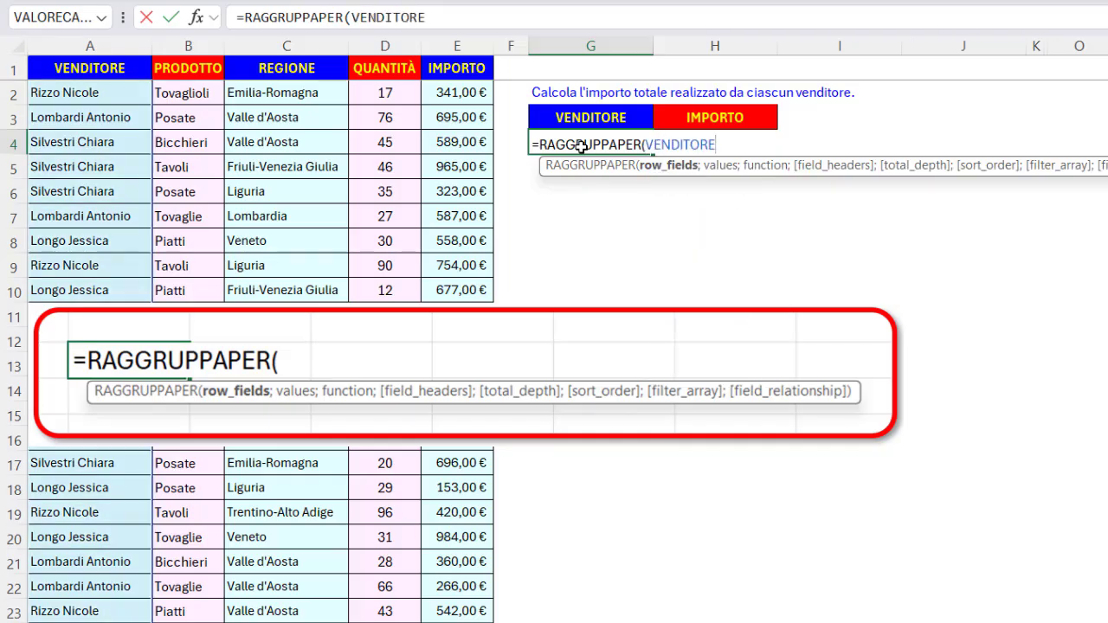
pyautogui.write(';')
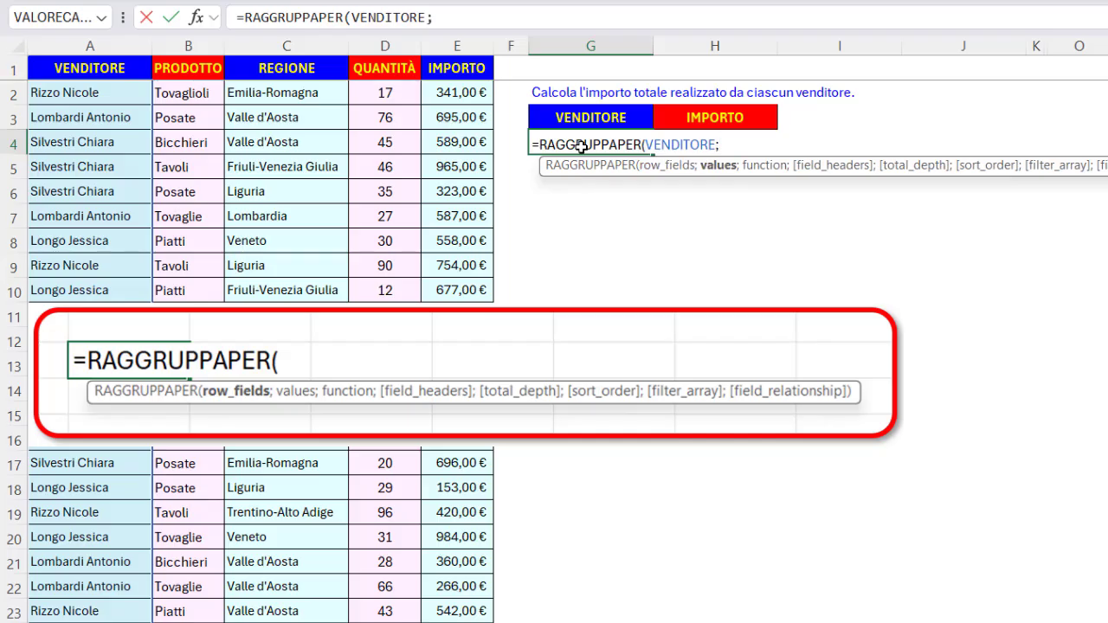
pyautogui.write('imp')
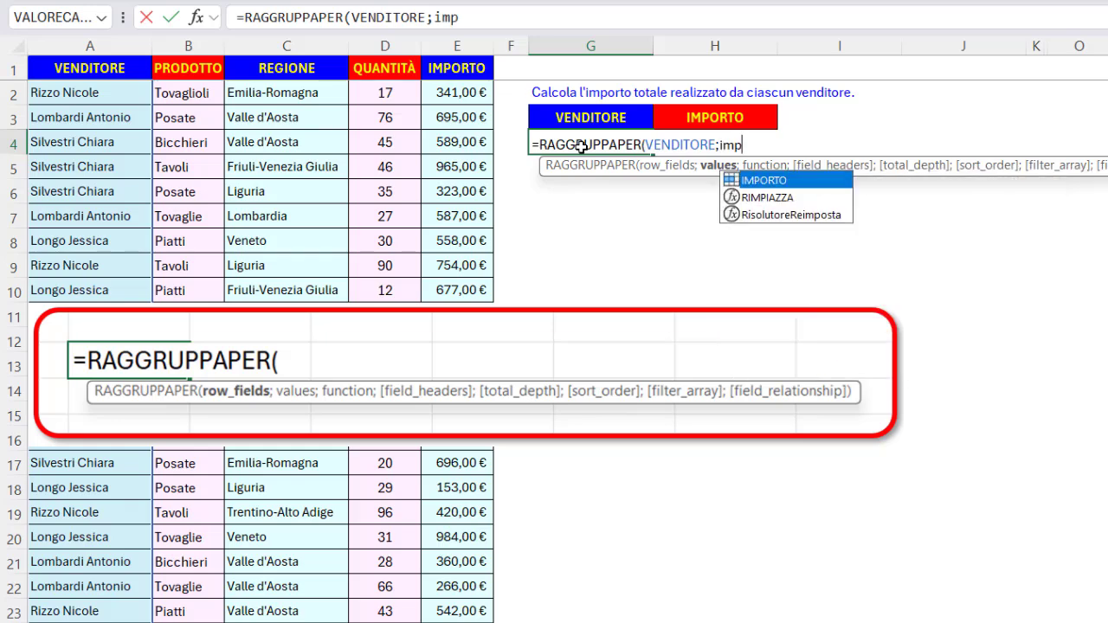
pyautogui.press('Tab')
pyautogui.write(';')
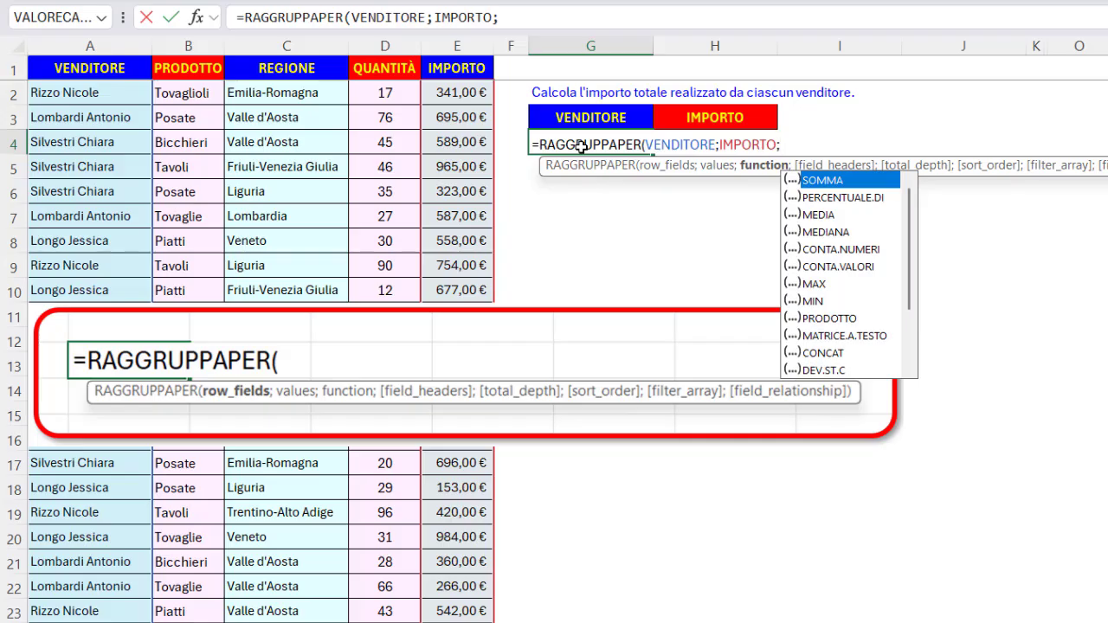
pyautogui.moveTo(908, 256)
pyautogui.mouseDown()
pyautogui.moveTo(904, 334)
pyautogui.moveTo(900, 243)
pyautogui.mouseUp()
pyautogui.doubleClick(829, 180)
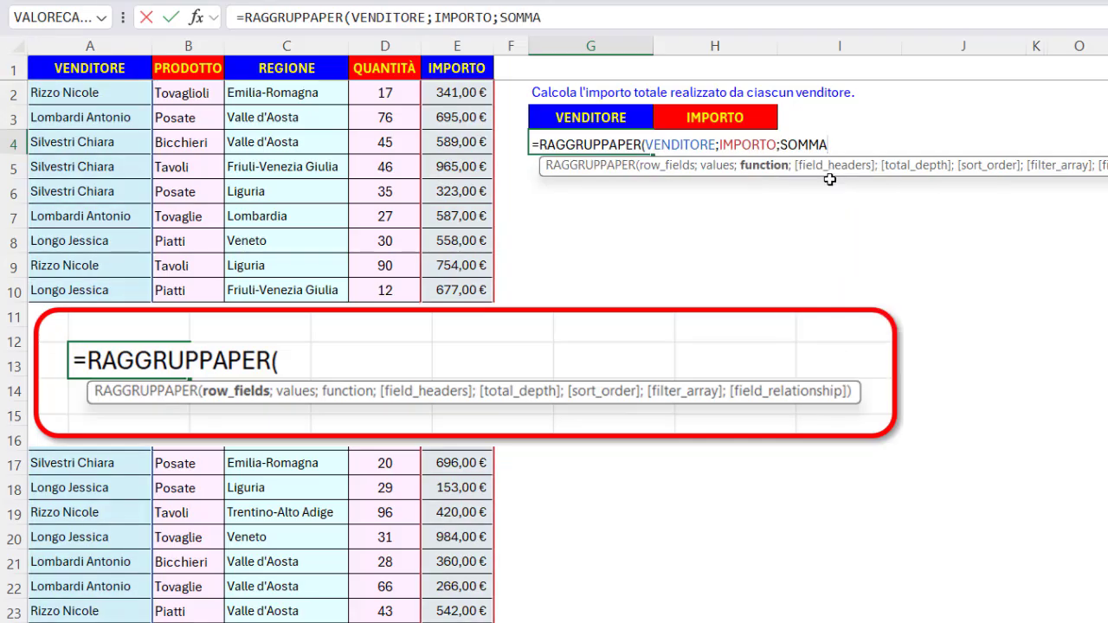
pyautogui.press('Return')
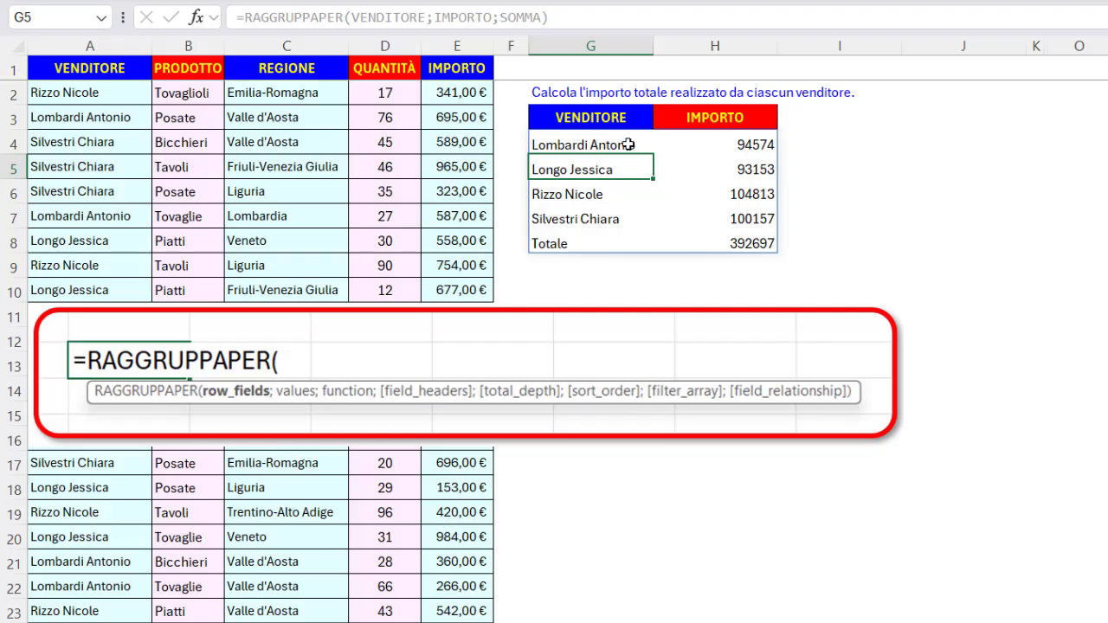
# Inspect the resulting seller names and their totals.
pyautogui.moveTo(628, 145); pyautogui.dragTo(631, 211)
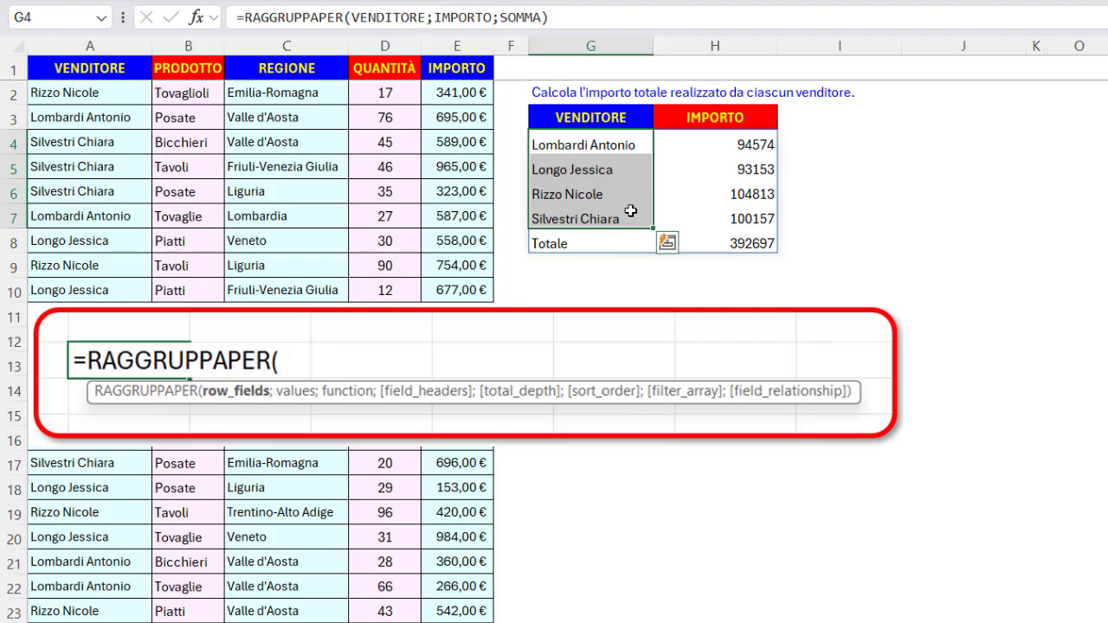
pyautogui.moveTo(694, 146); pyautogui.dragTo(693, 208)
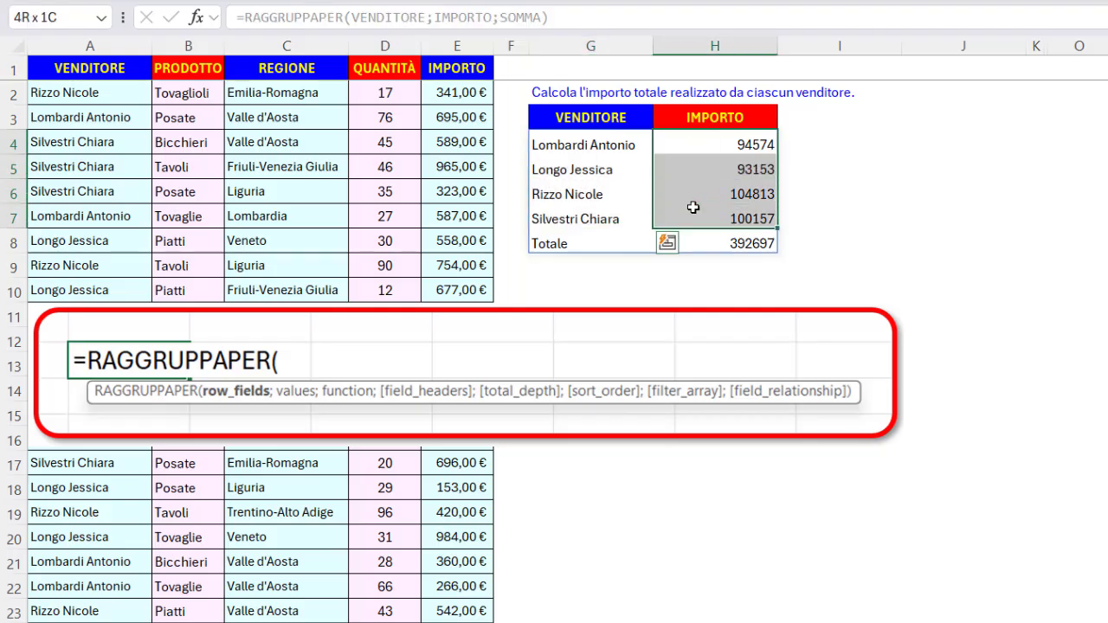
pyautogui.click(721, 242)
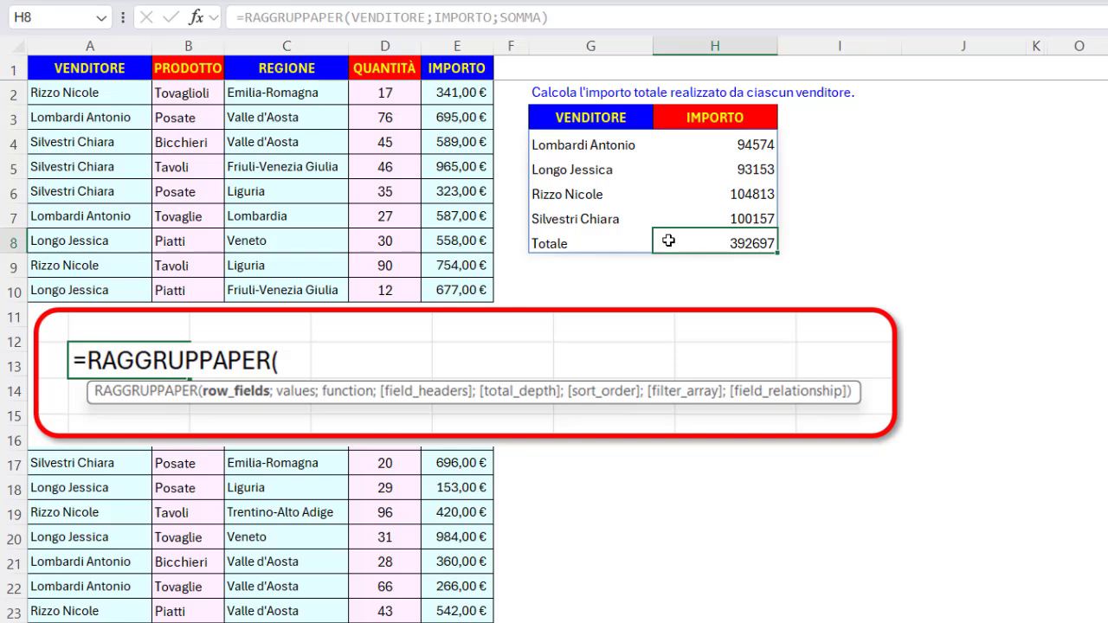
pyautogui.click(634, 117)
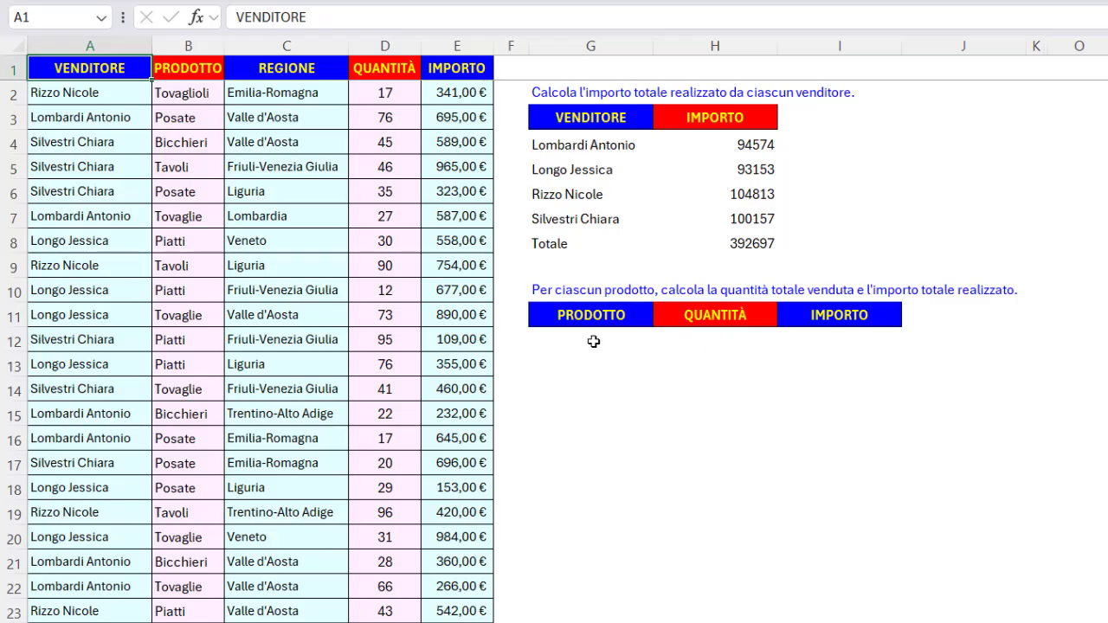
# Start a RAGGRUPPAPER formula in G12, pasting the PRODOTTO named range as the row field.
pyautogui.click(594, 341)
pyautogui.write('=')
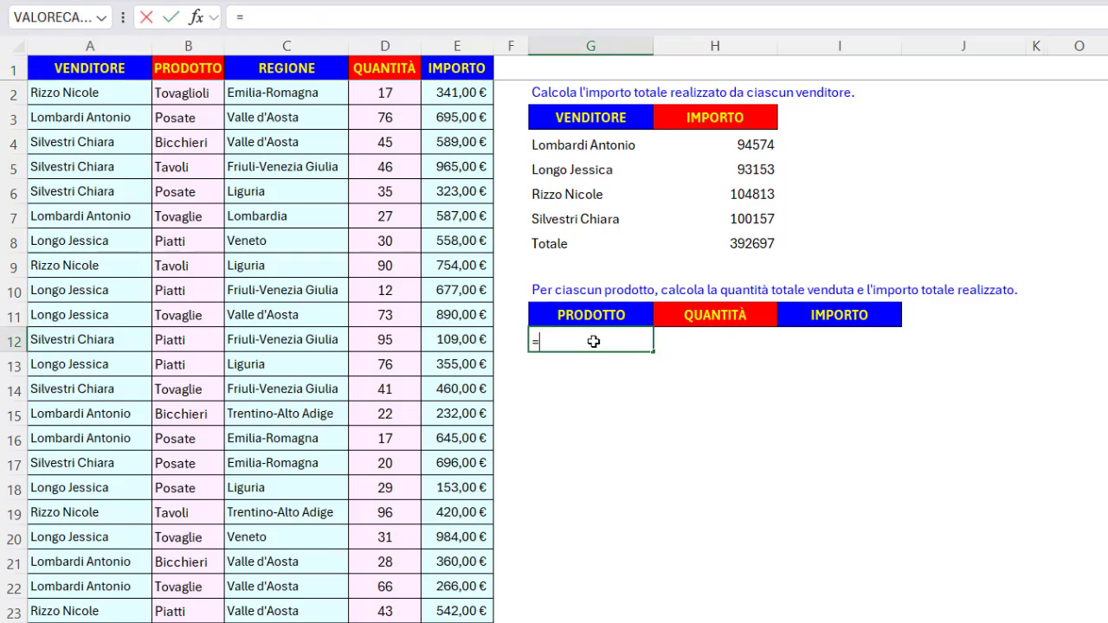
pyautogui.write('ragg')
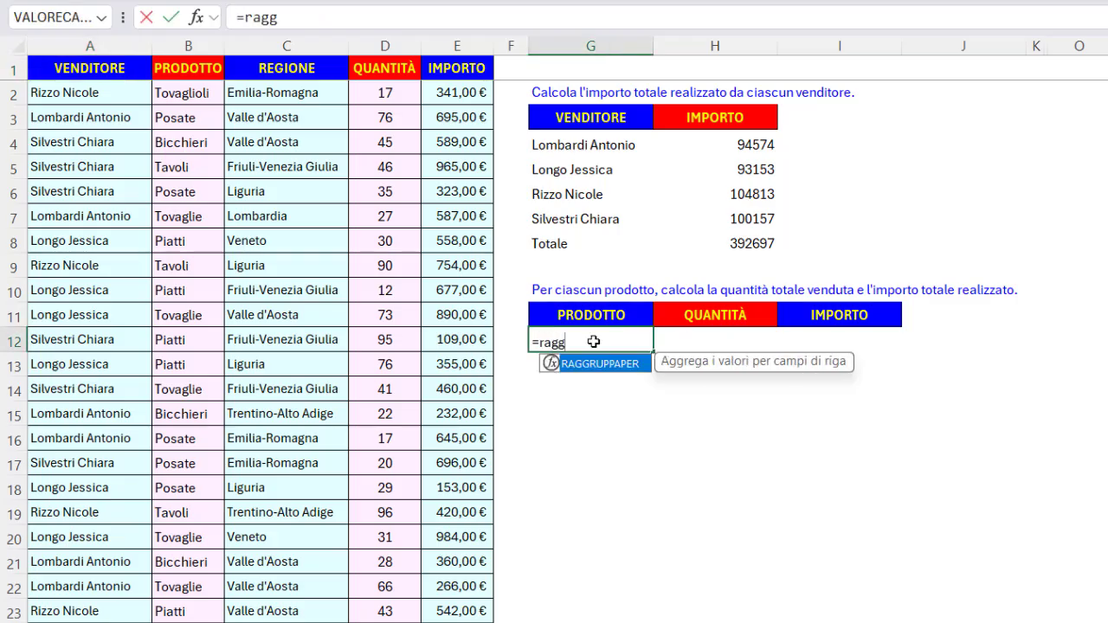
pyautogui.press('Tab')
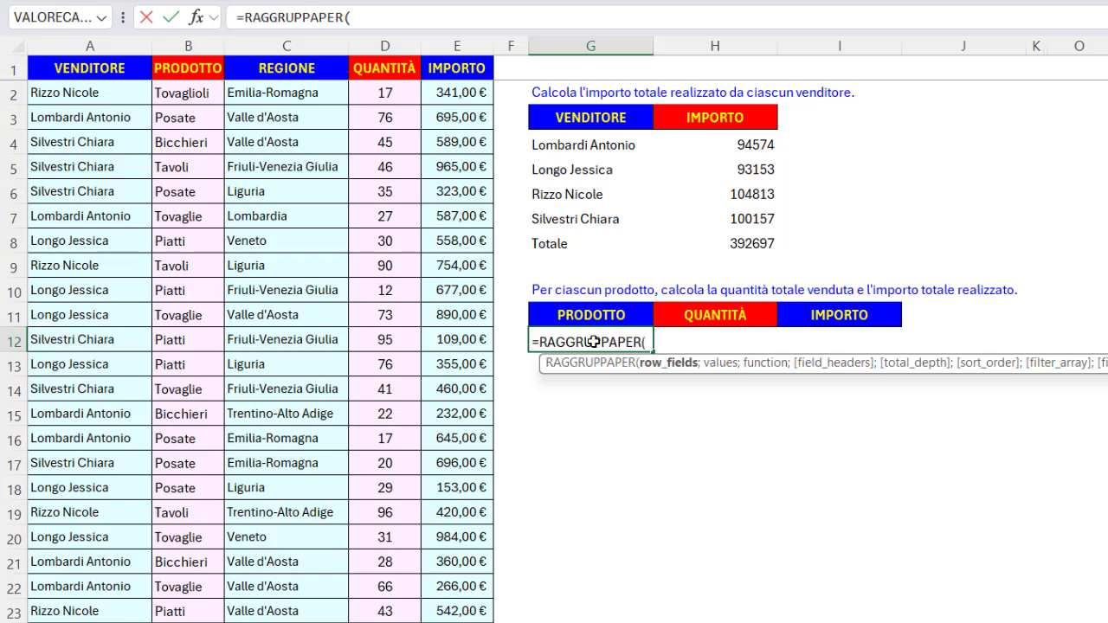
pyautogui.press('F3')
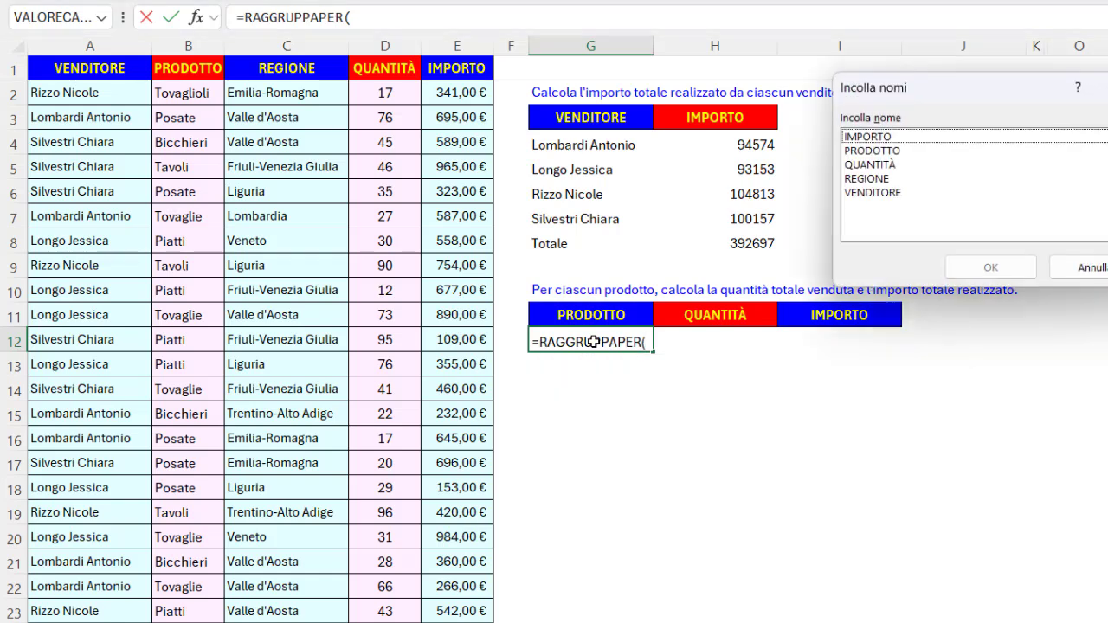
pyautogui.click(872, 151)
pyautogui.press('Return')
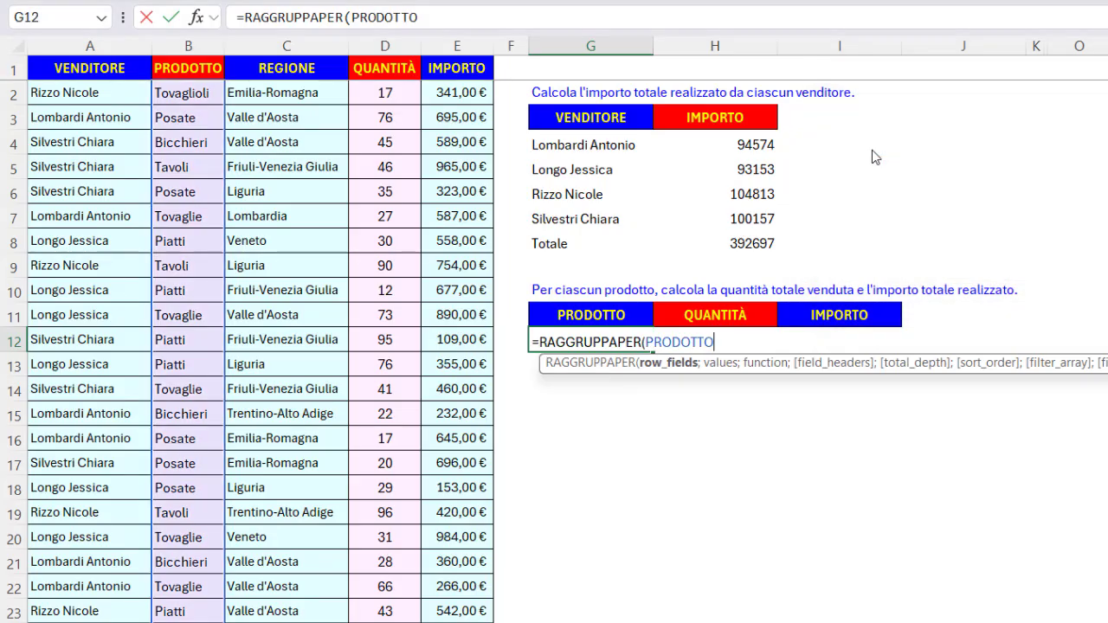
# Complete the formula with QUANTITÀ:IMPORTO as values and SOMMA as the function.
pyautogui.write(';')
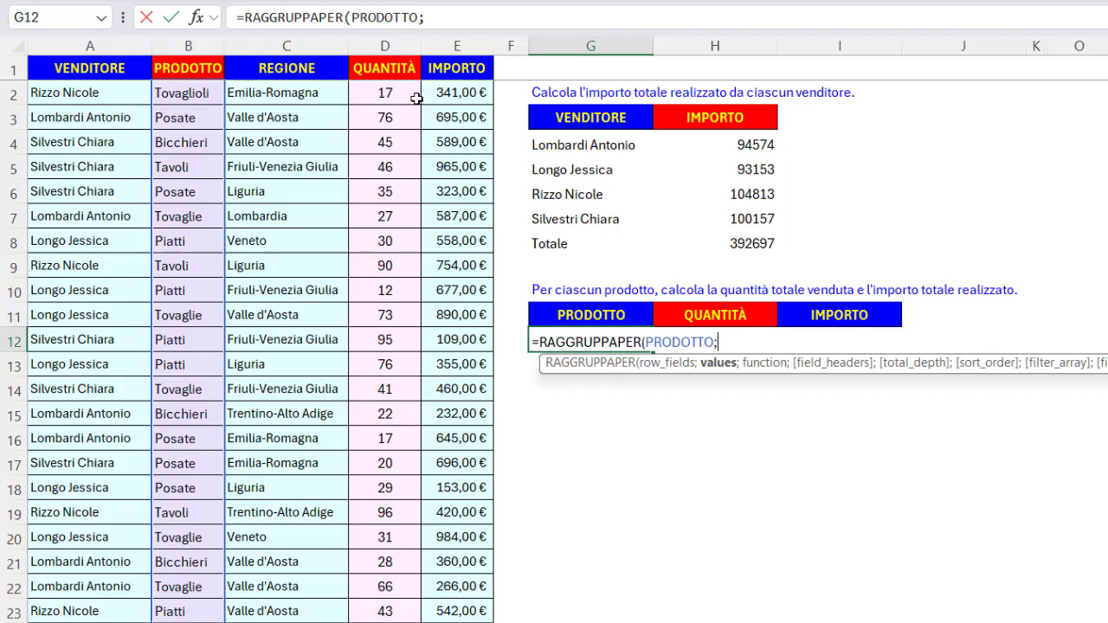
pyautogui.write('QUA')
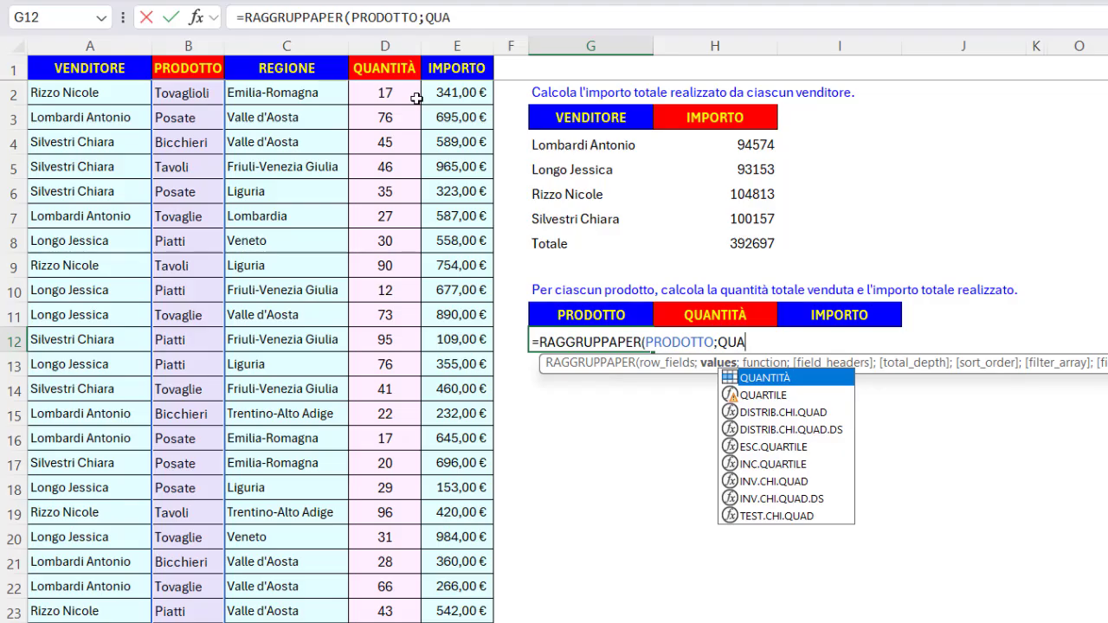
pyautogui.press('Tab')
pyautogui.write(':')
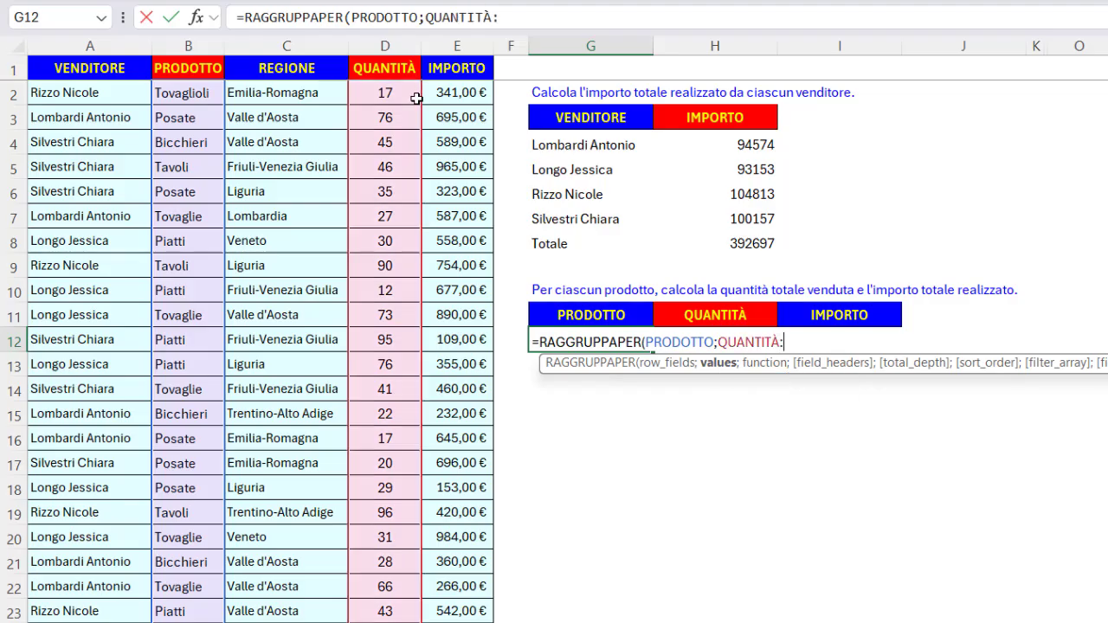
pyautogui.write('IMP')
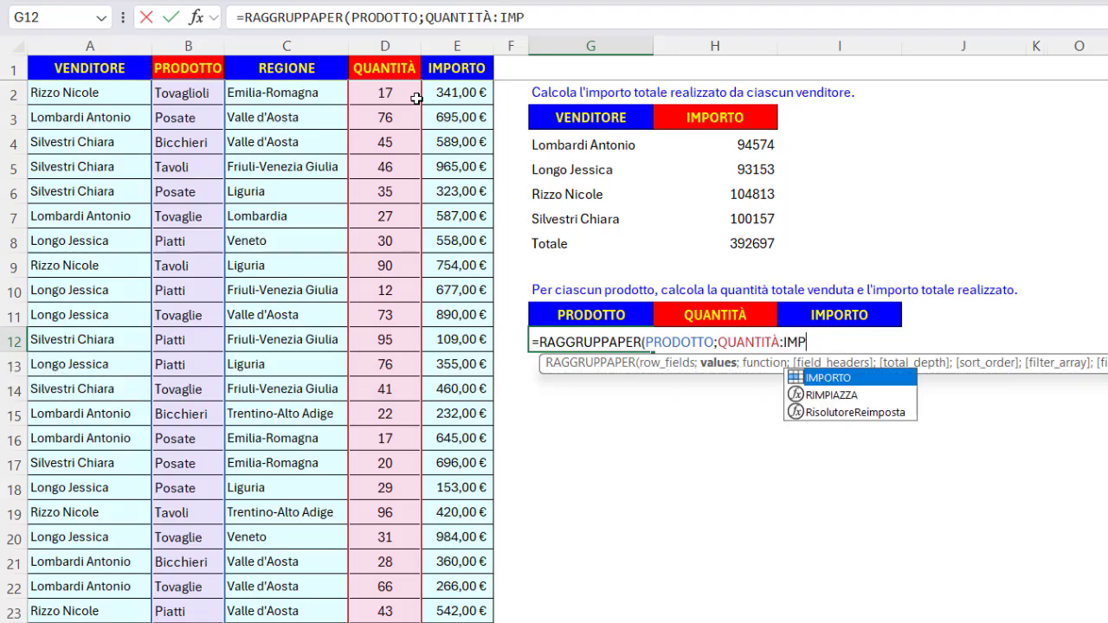
pyautogui.press('Tab')
pyautogui.write(';')
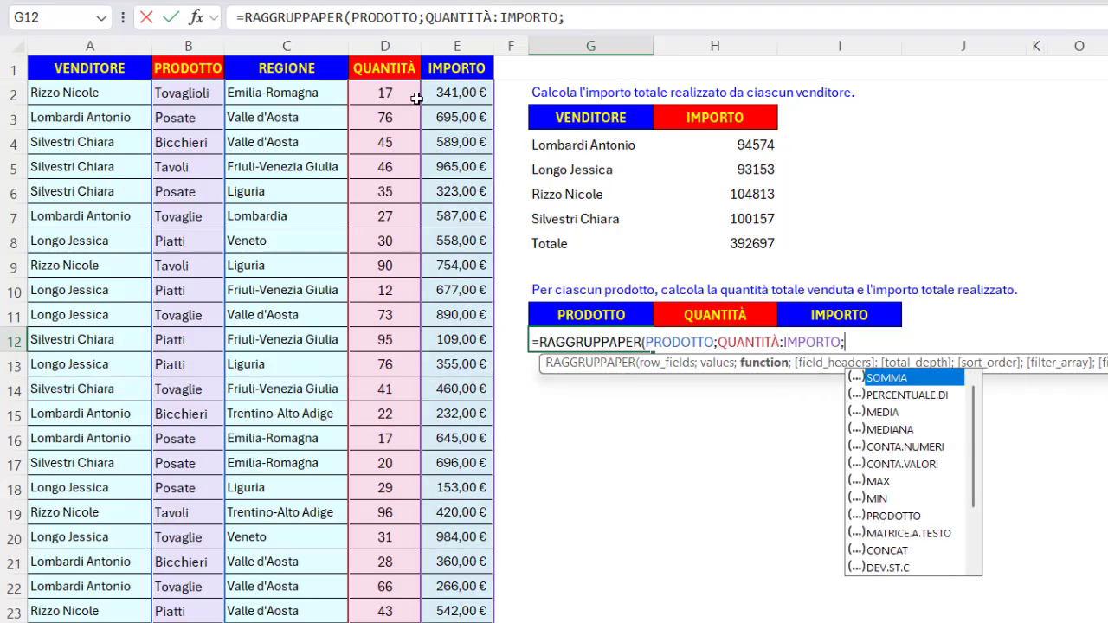
pyautogui.doubleClick(894, 379)
pyautogui.press('Return')
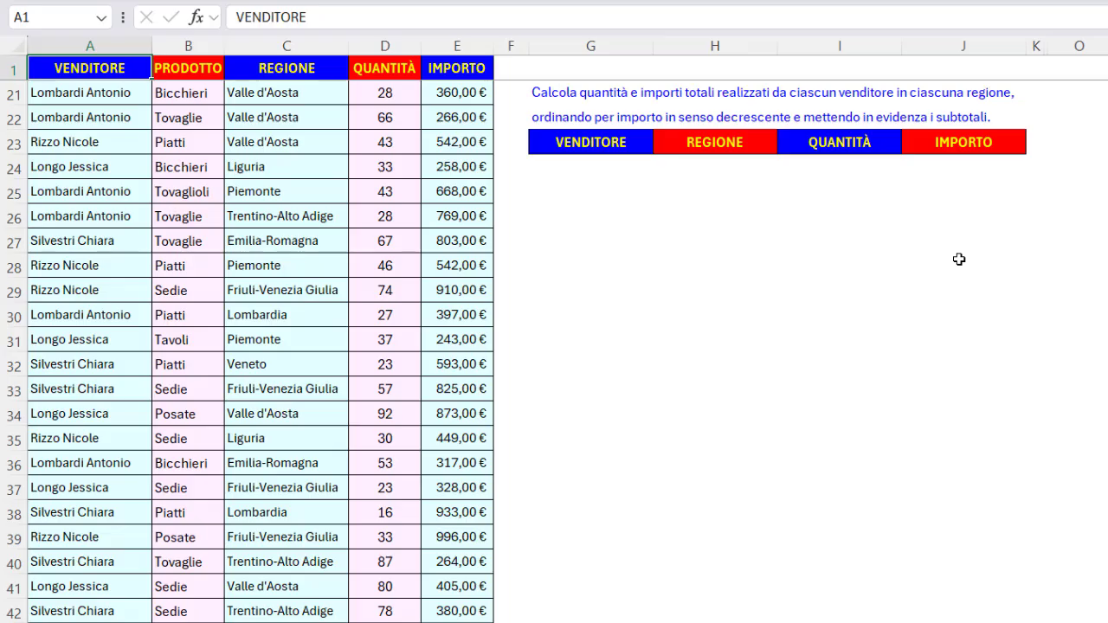
# In G24, start a RAGGRUPPAPER formula whose row field begins with a STACK.ORIZ function.
pyautogui.click(606, 170)
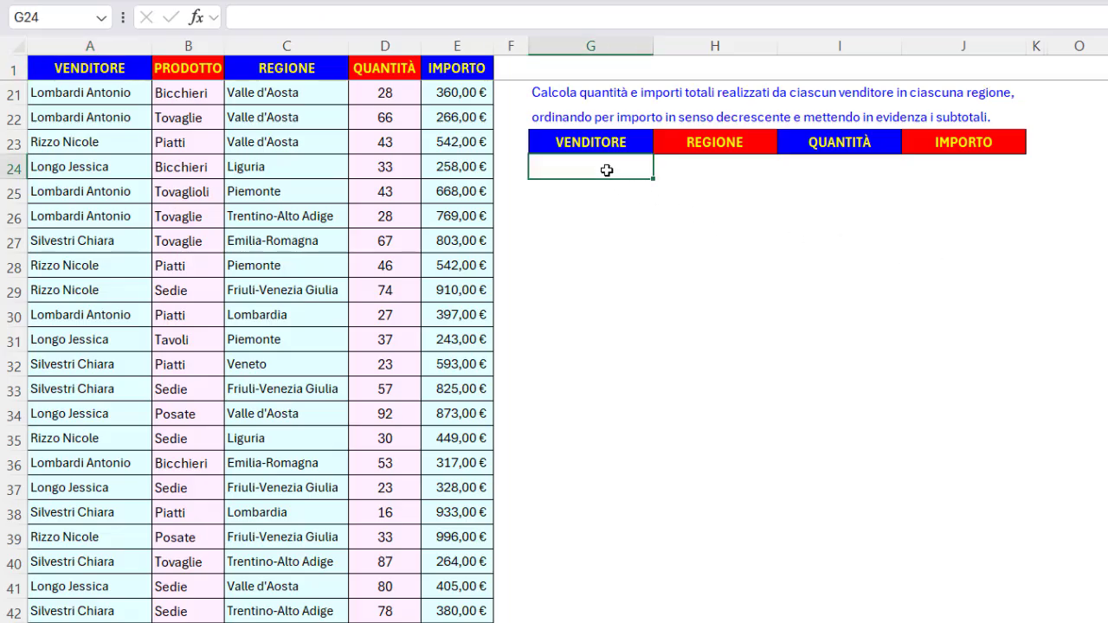
pyautogui.write('=r')
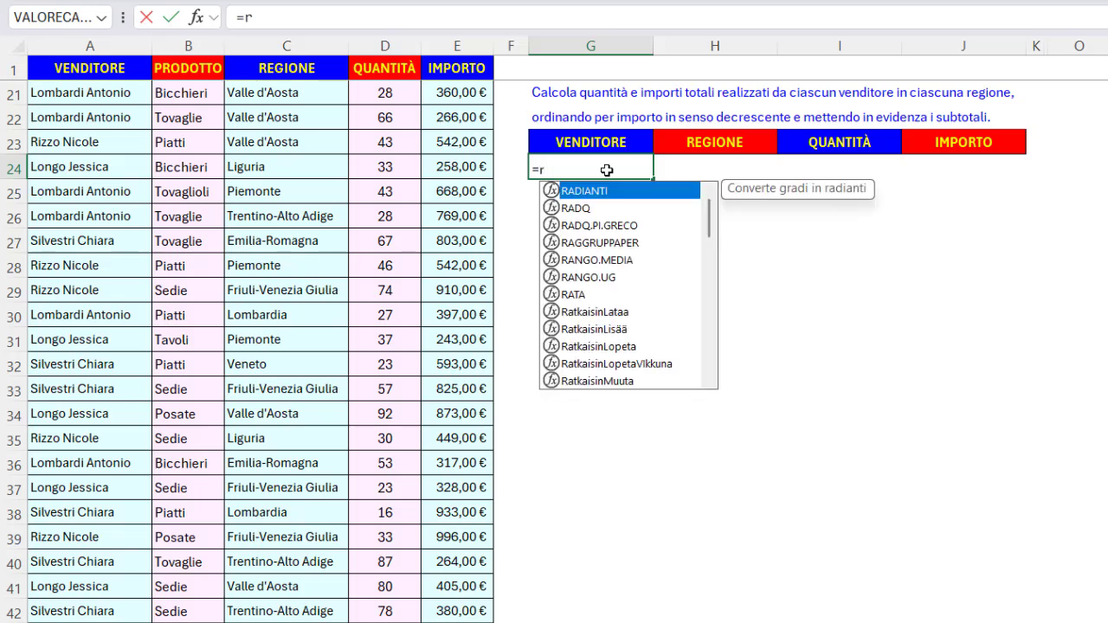
pyautogui.write('agg')
pyautogui.press('Tab')
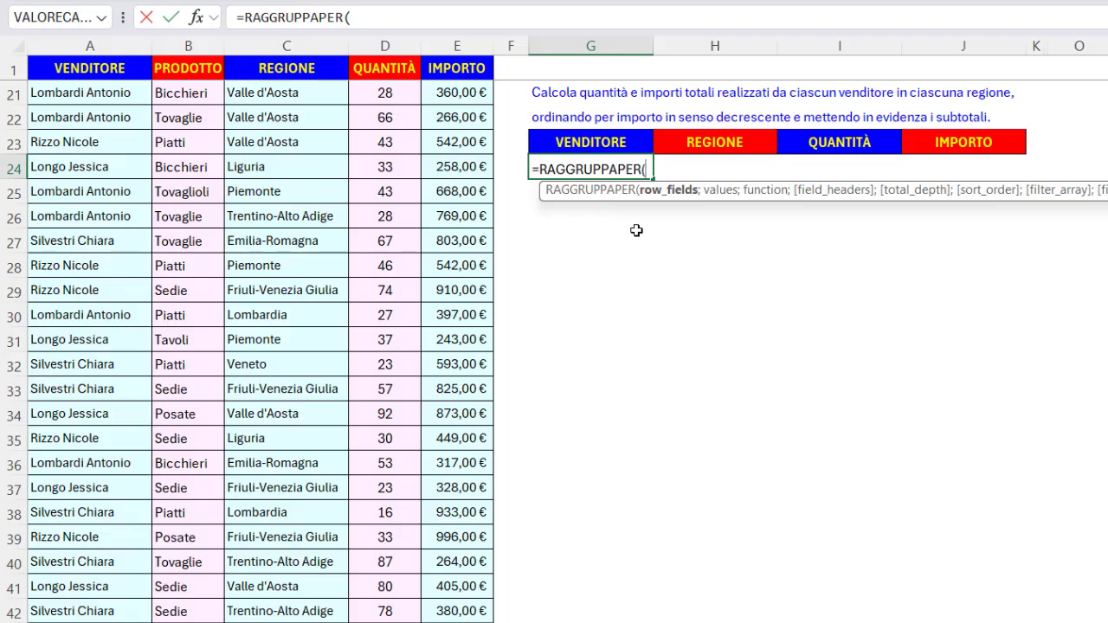
pyautogui.write('stack')
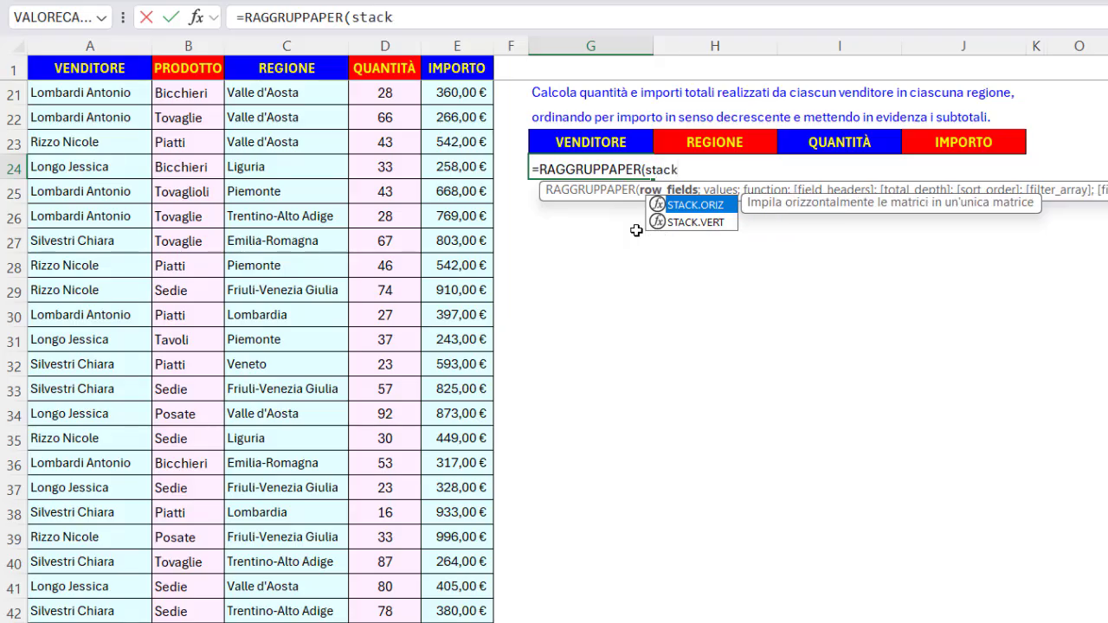
pyautogui.press('Tab')
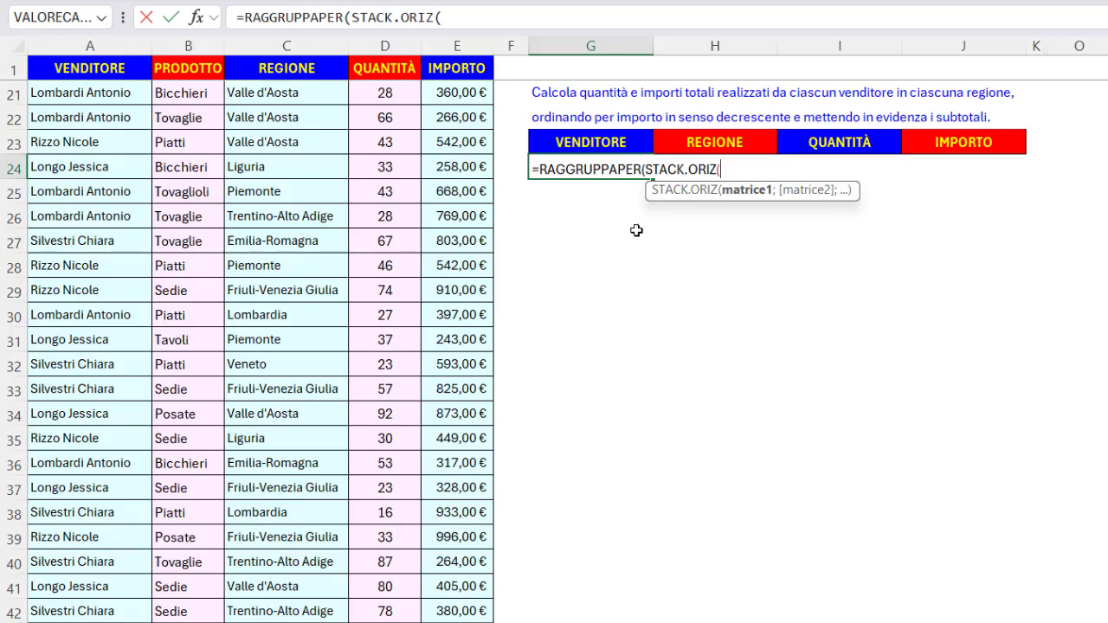
# Paste the VENDITORE and REGIONE named ranges into STACK.ORIZ and close it as the row field.
pyautogui.press('F3')
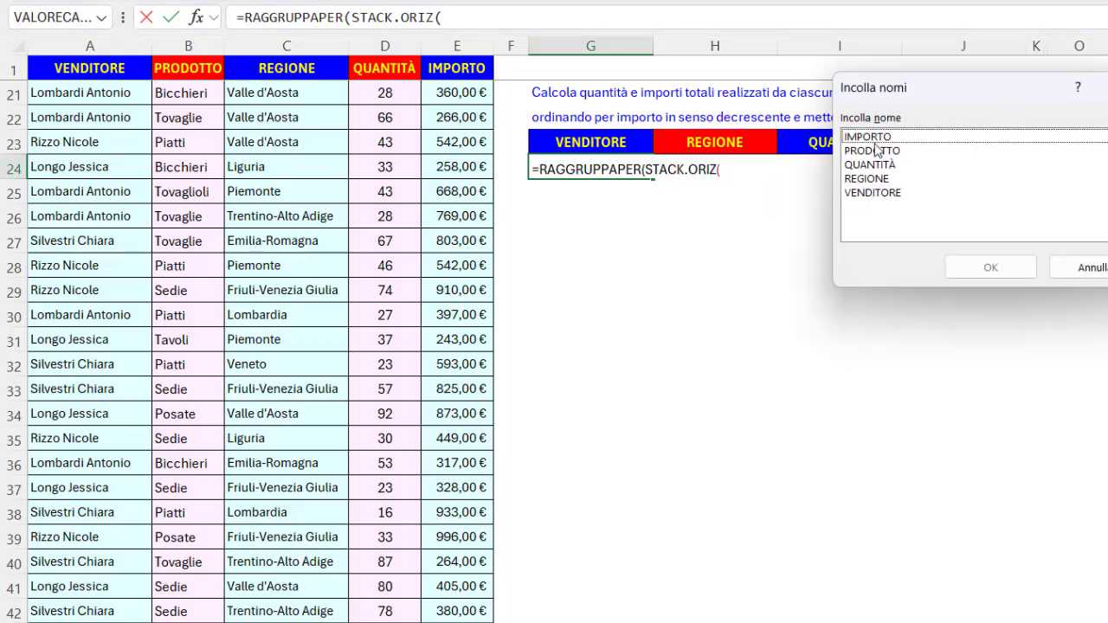
pyautogui.doubleClick(879, 192)
pyautogui.write(';')
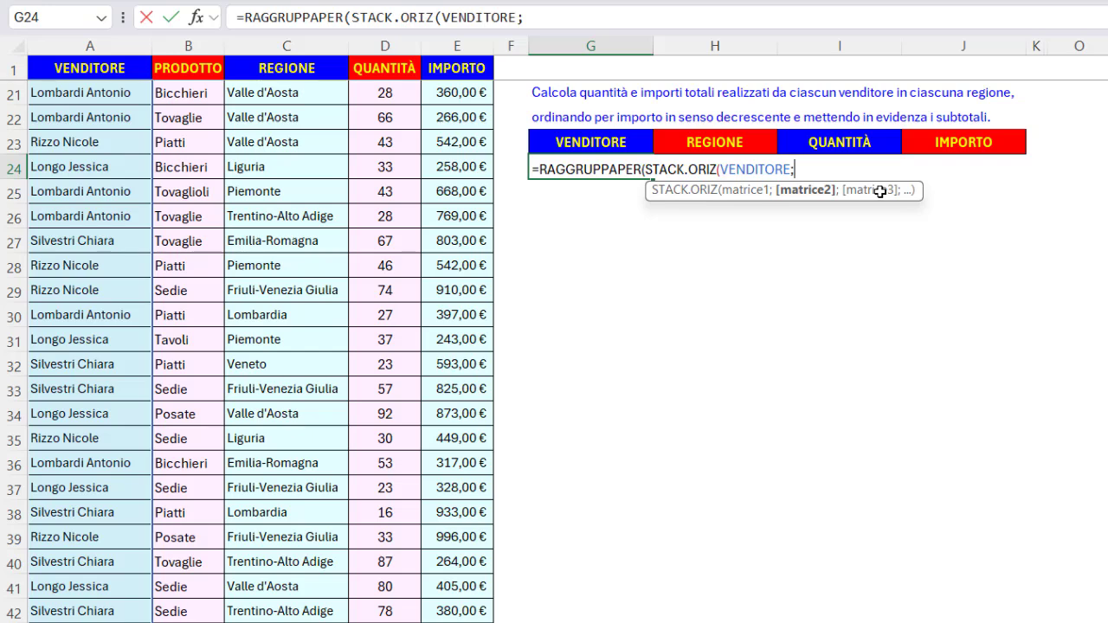
pyautogui.press('F3')
pyautogui.click(879, 179)
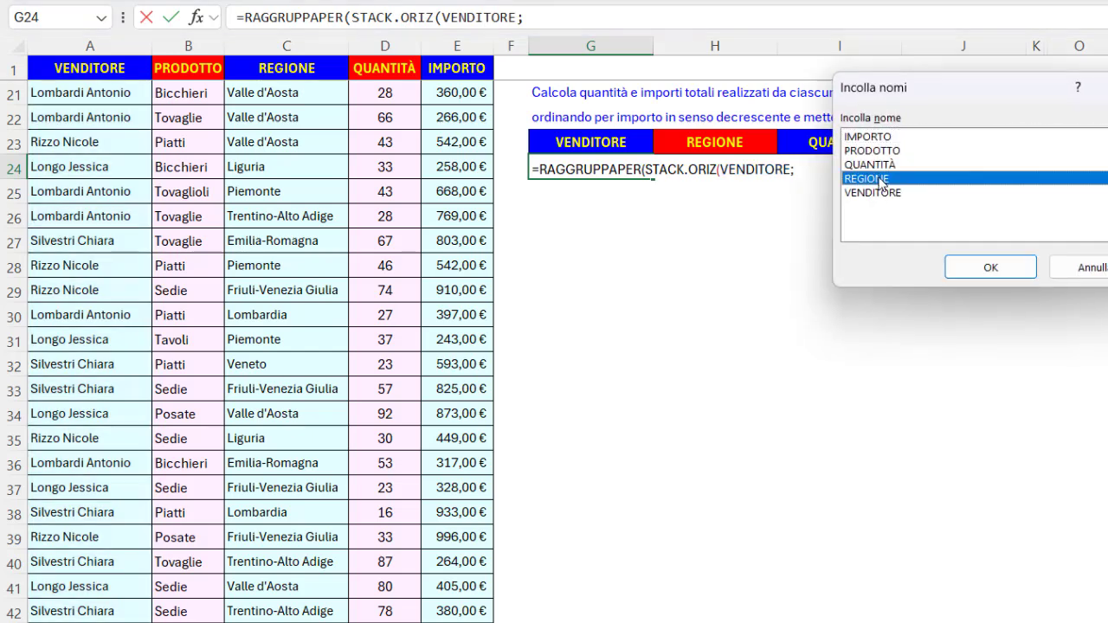
pyautogui.doubleClick(880, 179)
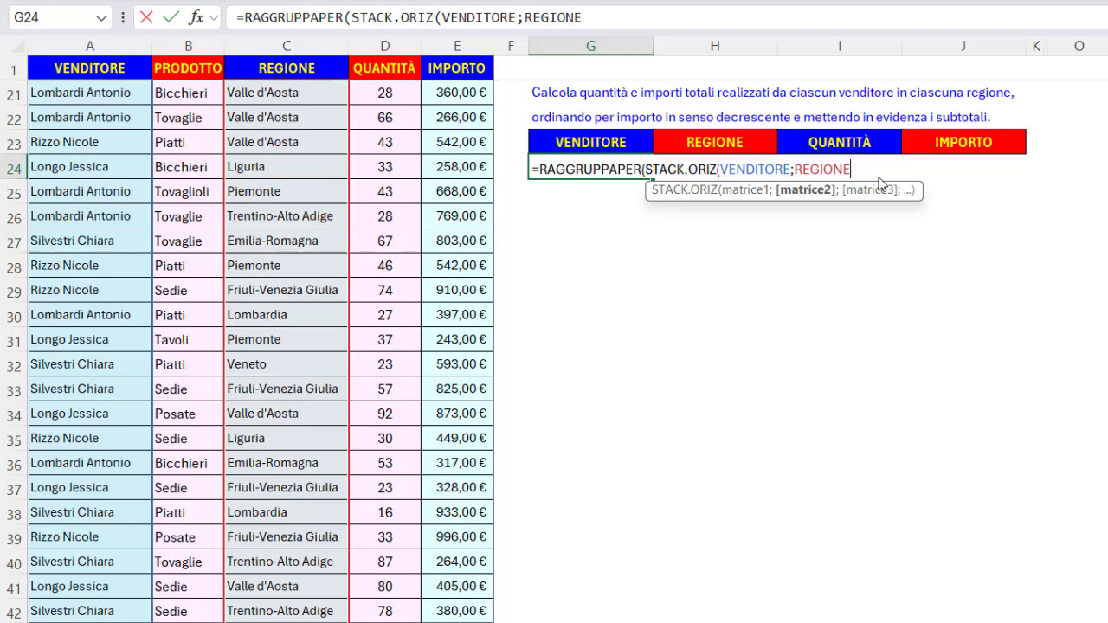
pyautogui.write(');')
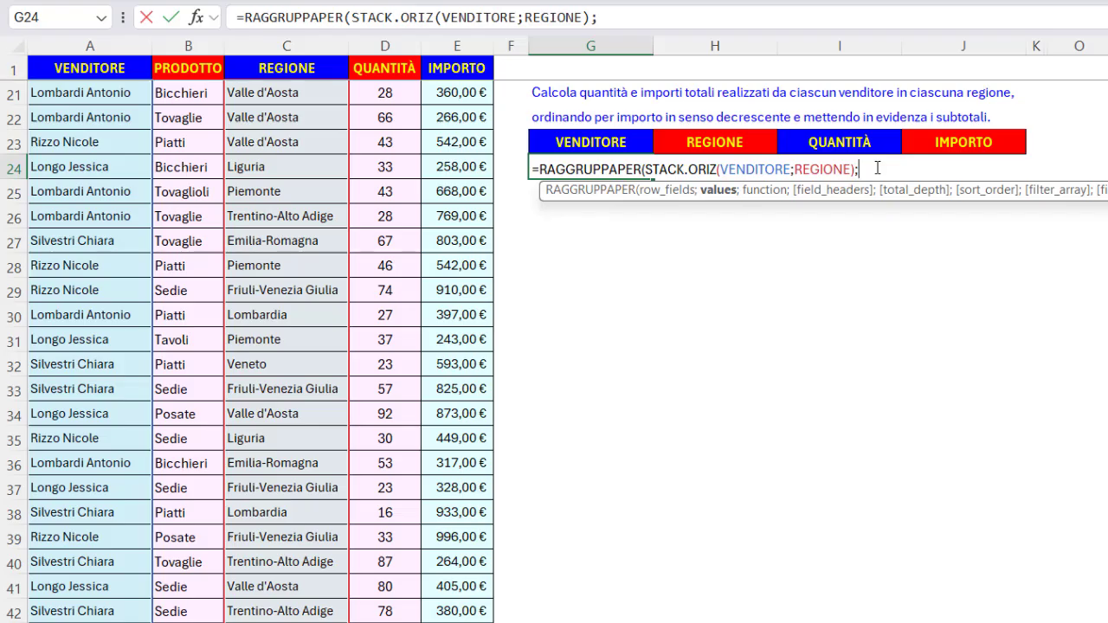
# Add QUANTITÀ:IMPORTO as the values argument and SOMMA as the aggregation function.
pyautogui.write('q')
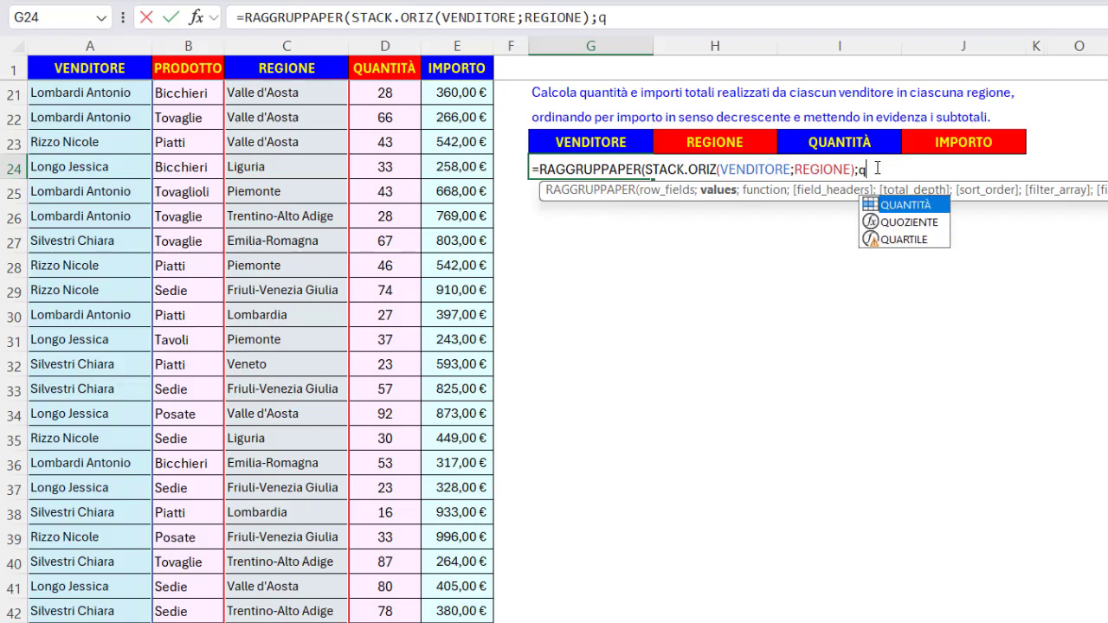
pyautogui.write('u')
pyautogui.press('Tab')
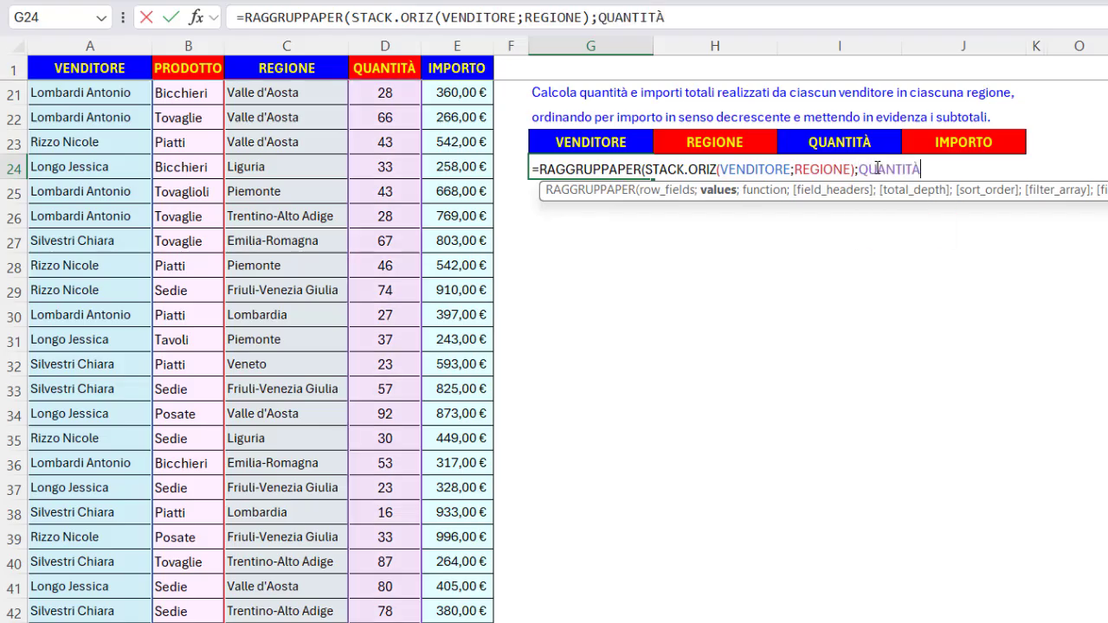
pyautogui.write(':imp')
pyautogui.press('Tab')
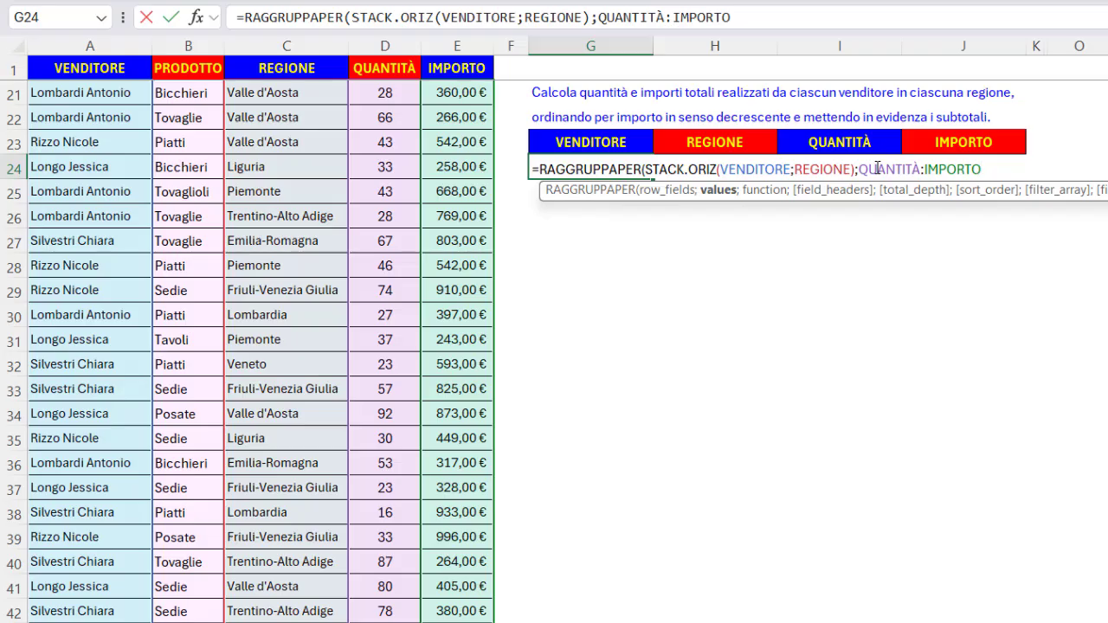
pyautogui.write(';')
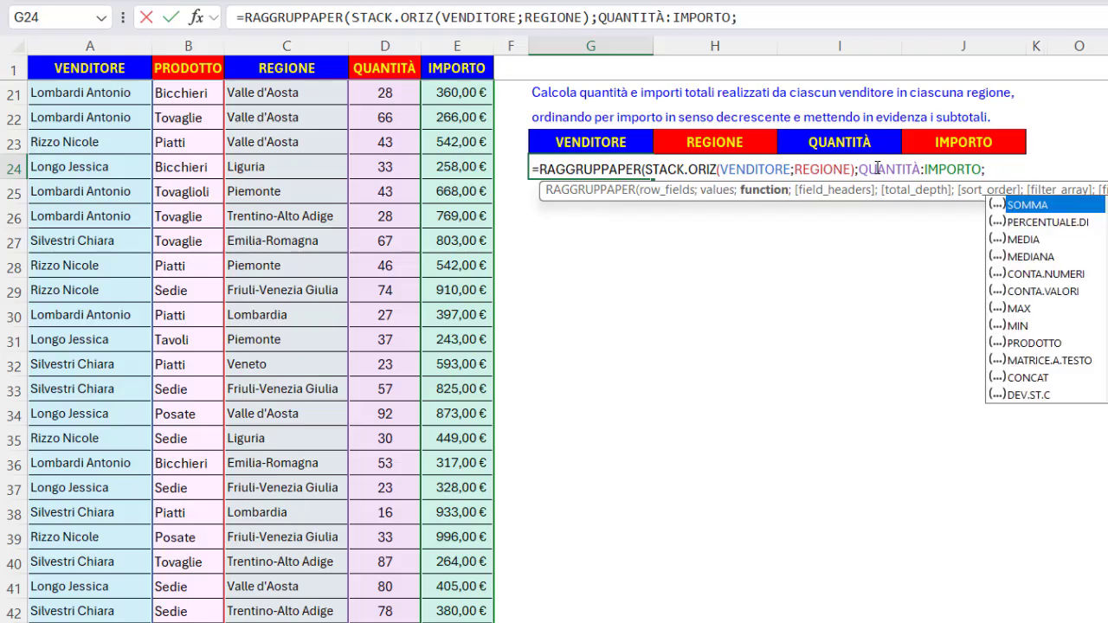
pyautogui.press('Tab')
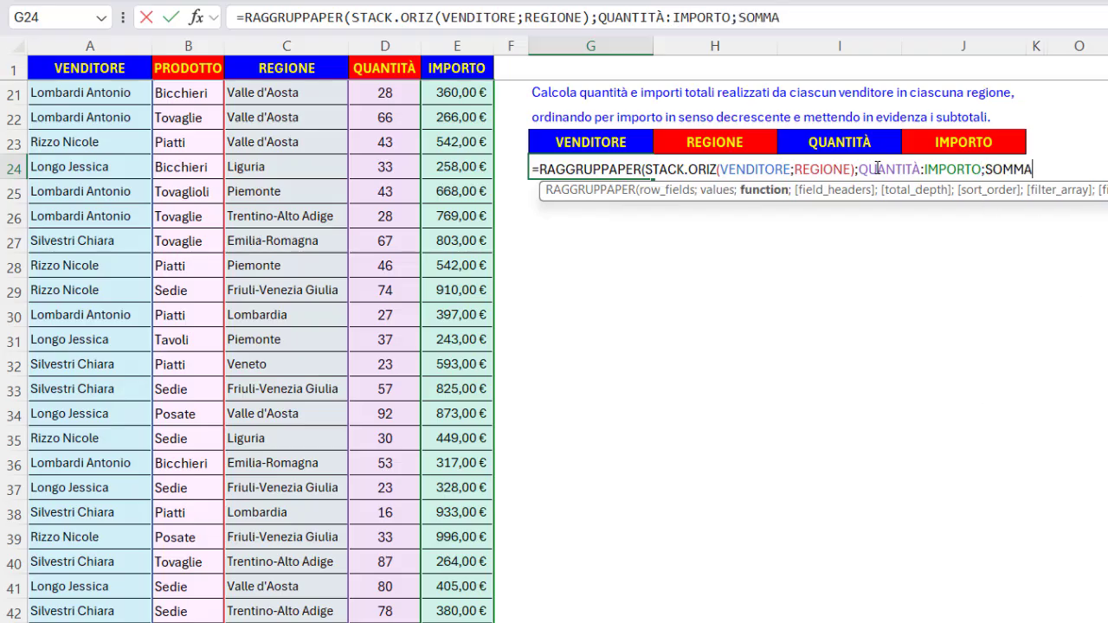
# Skip field headers, set total depth to 2 (grand totals and subtotals) and sort order -4, then confirm the formula.
pyautogui.write(';;')
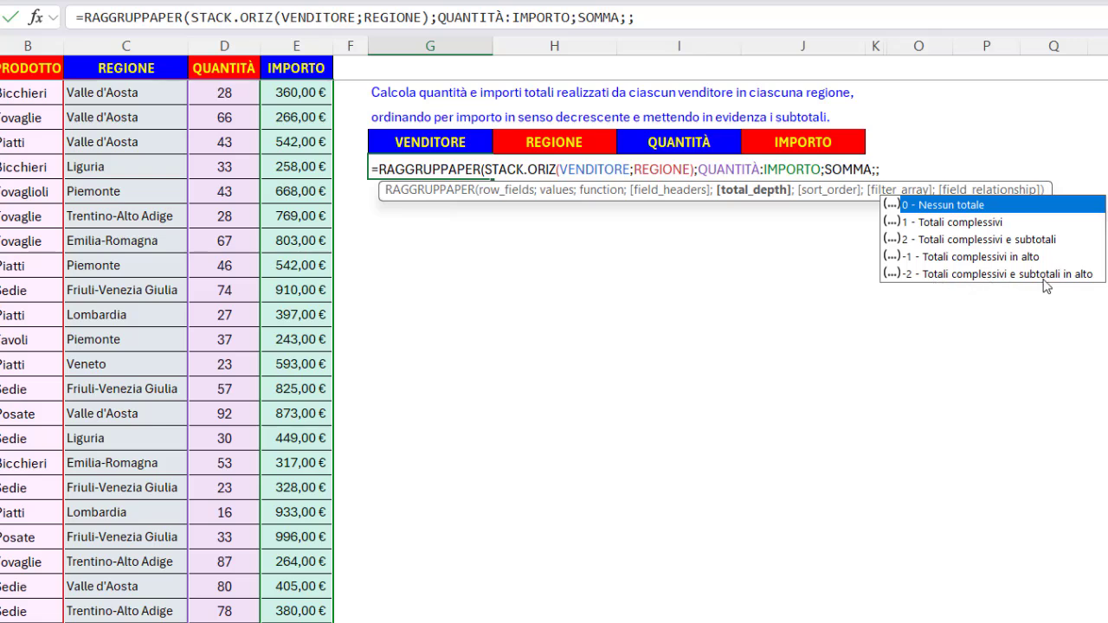
pyautogui.doubleClick(981, 241)
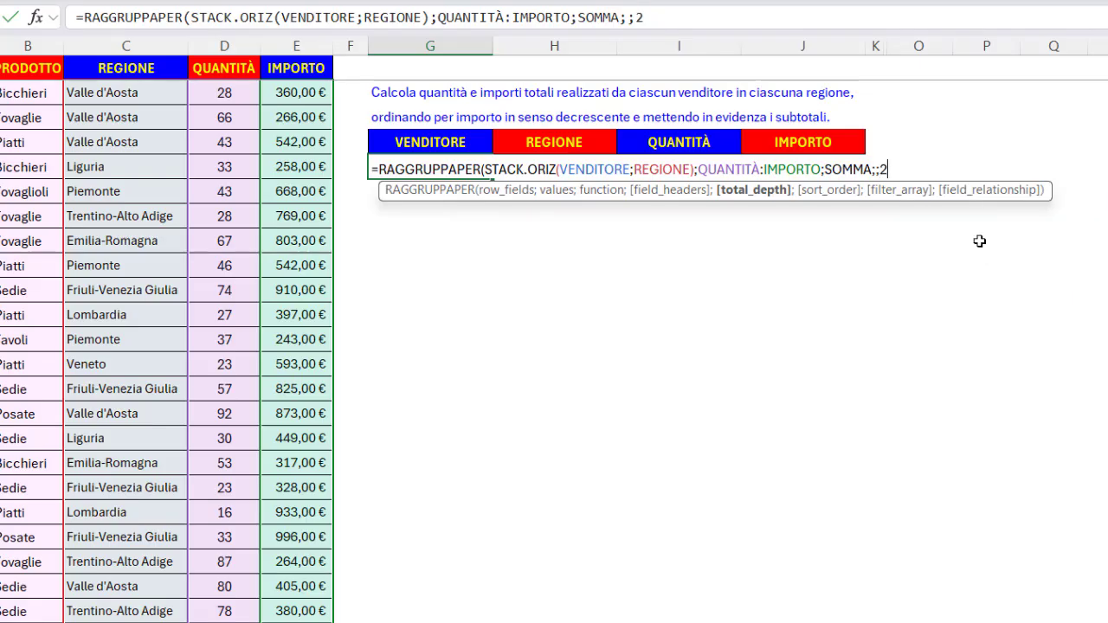
pyautogui.write(';-4')
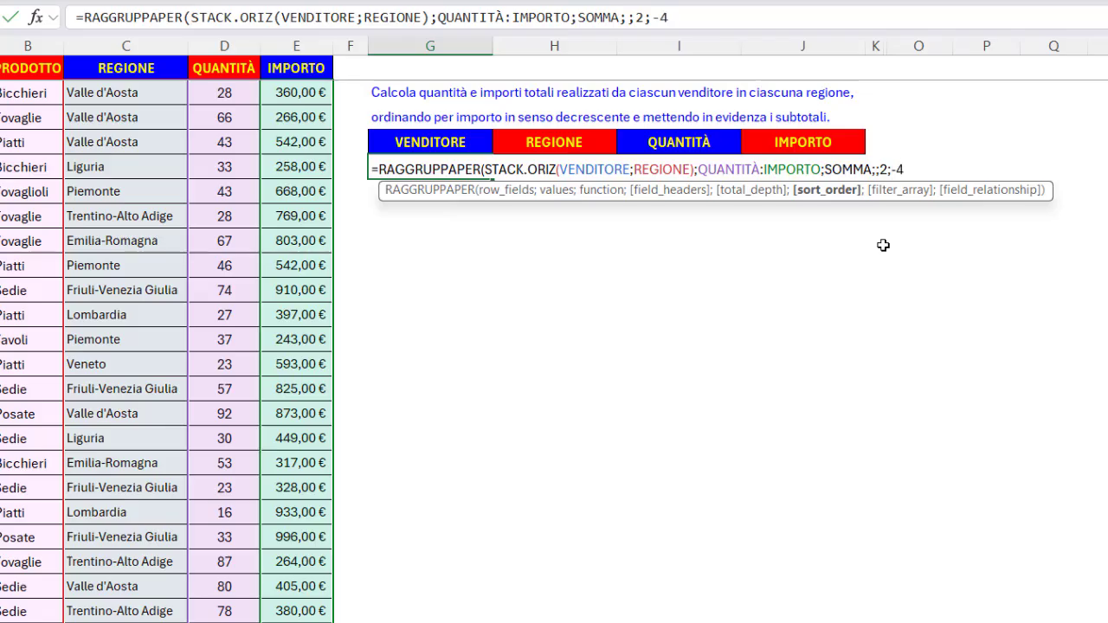
pyautogui.write(')')
pyautogui.press('Return')
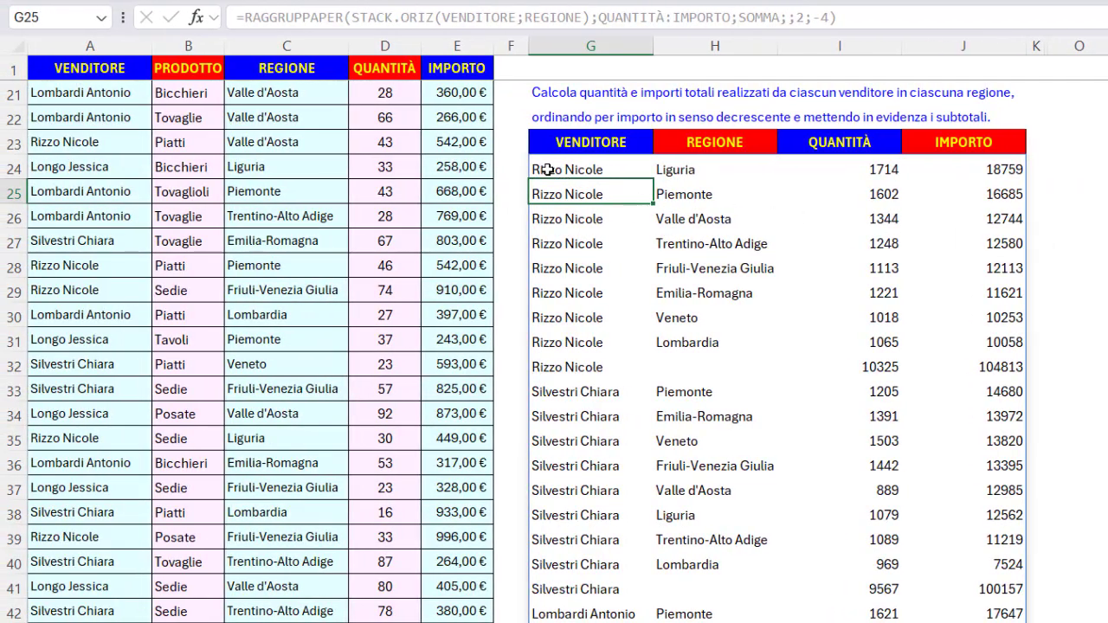
# Examine the seller subtotal rows and the grand total row of the resulting table.
pyautogui.moveTo(547, 170); pyautogui.dragTo(996, 342)
pyautogui.moveTo(588, 367); pyautogui.dragTo(952, 367)
pyautogui.moveTo(578, 390)
pyautogui.mouseDown()
pyautogui.moveTo(908, 437)
pyautogui.moveTo(891, 538)
pyautogui.mouseUp()
pyautogui.keyDown('ctrl'); pyautogui.click(596, 589); pyautogui.keyUp('ctrl')
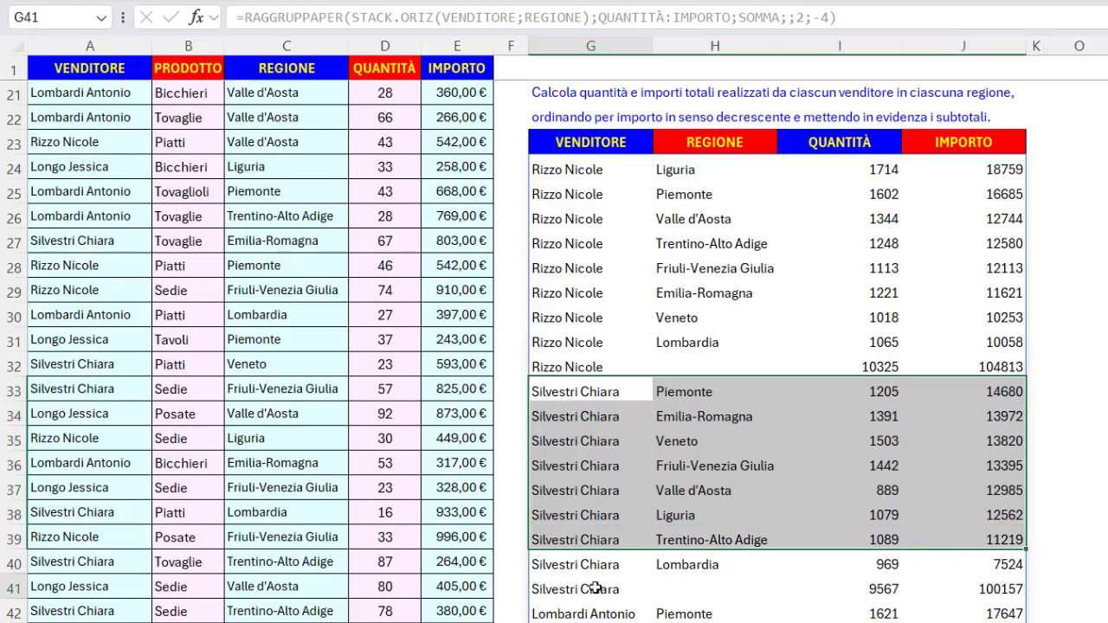
pyautogui.moveTo(595, 588); pyautogui.dragTo(952, 594)
pyautogui.scroll(-5, 957, 588)
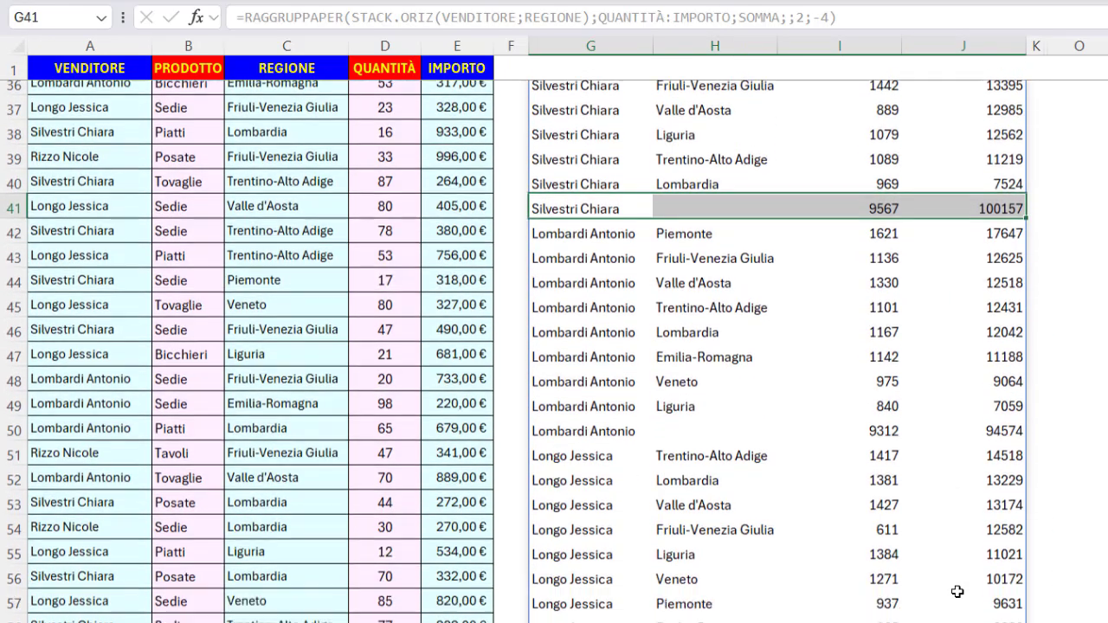
pyautogui.scroll(-2, 956, 589)
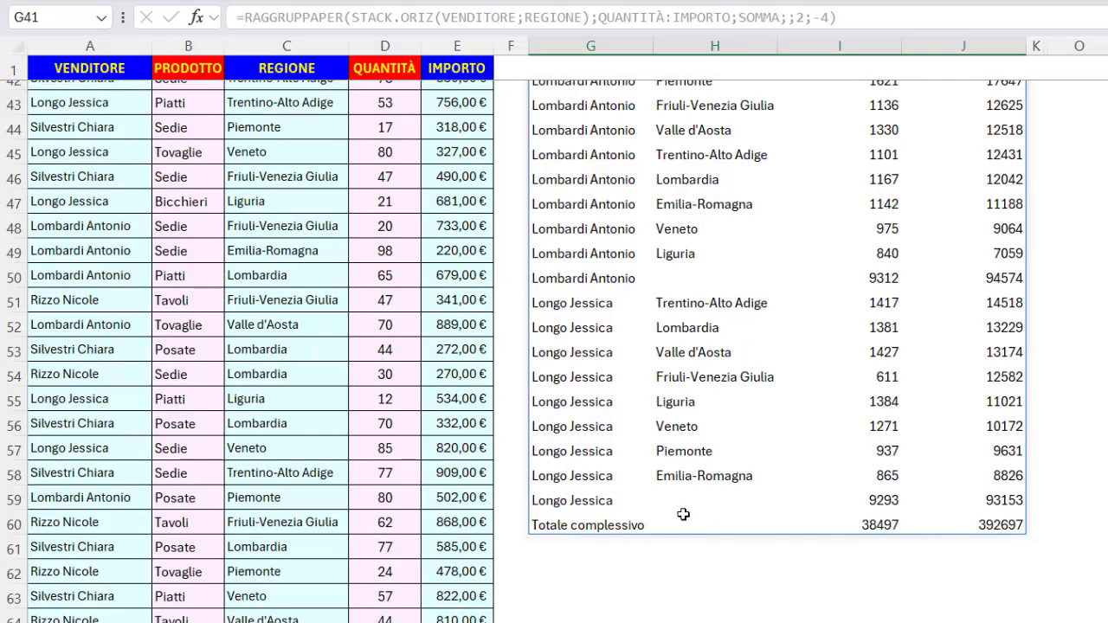
pyautogui.moveTo(580, 524); pyautogui.dragTo(974, 516)
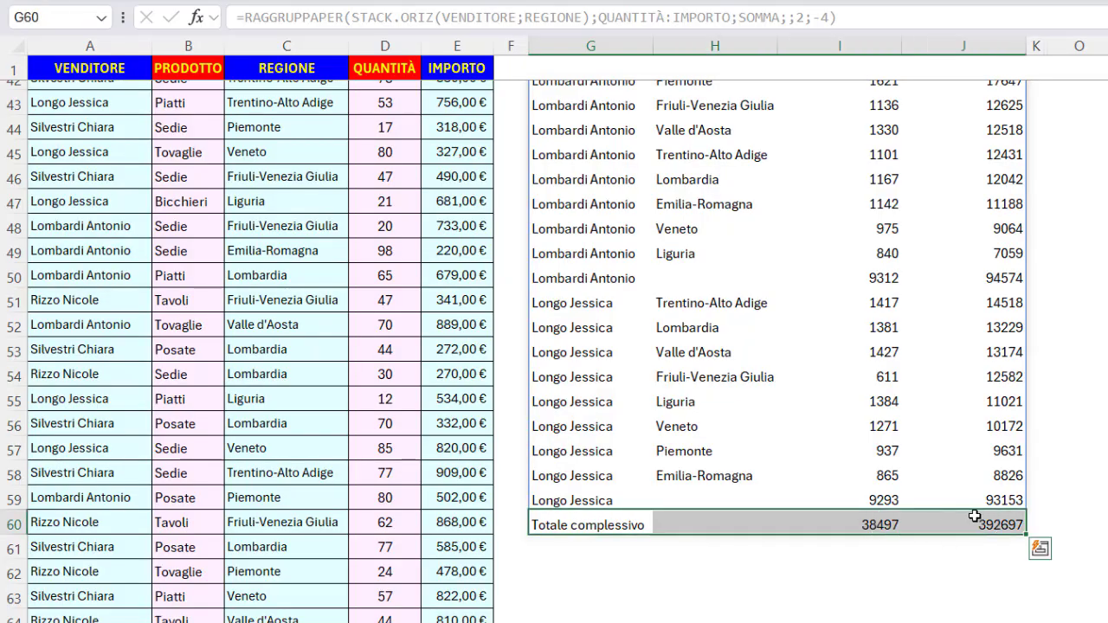
pyautogui.scroll(5, 1056, 446)
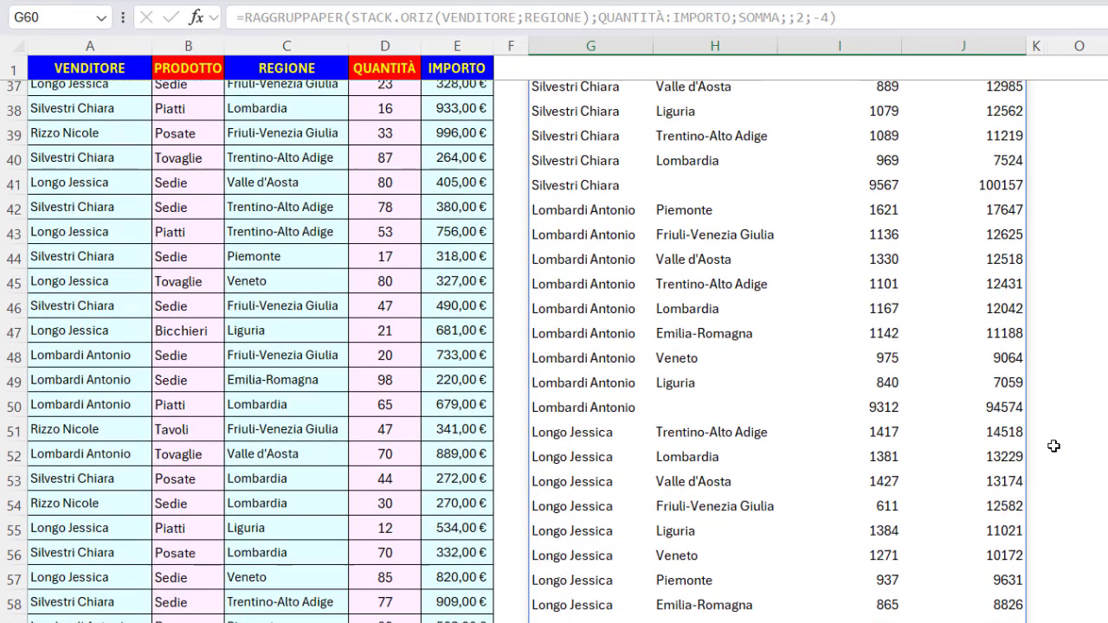
pyautogui.scroll(2, 881, 386)
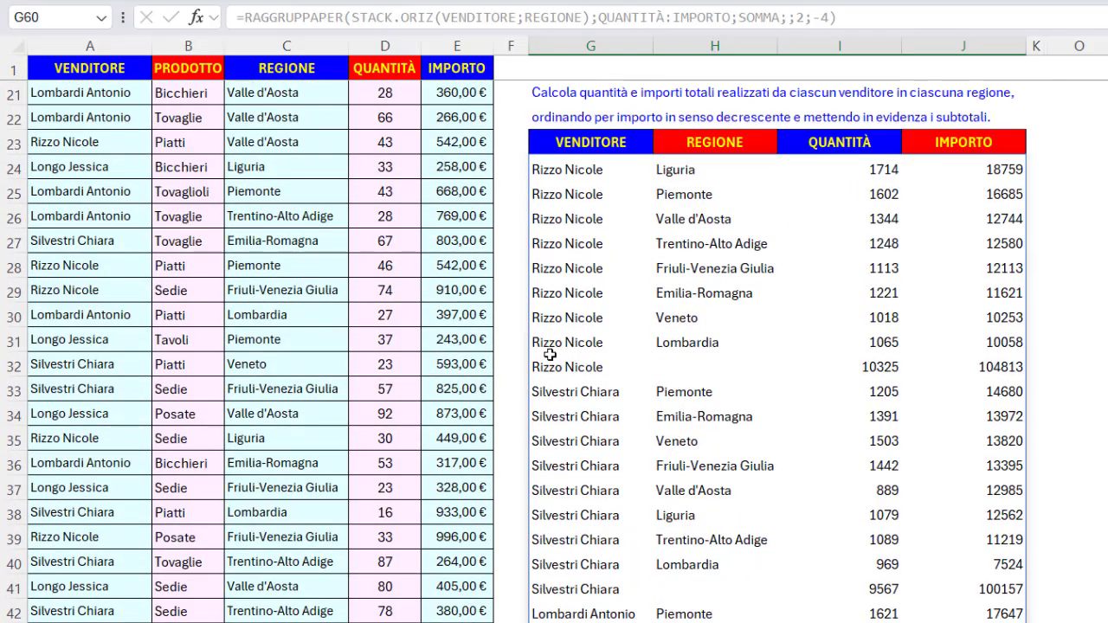
pyautogui.moveTo(551, 366); pyautogui.dragTo(955, 366)
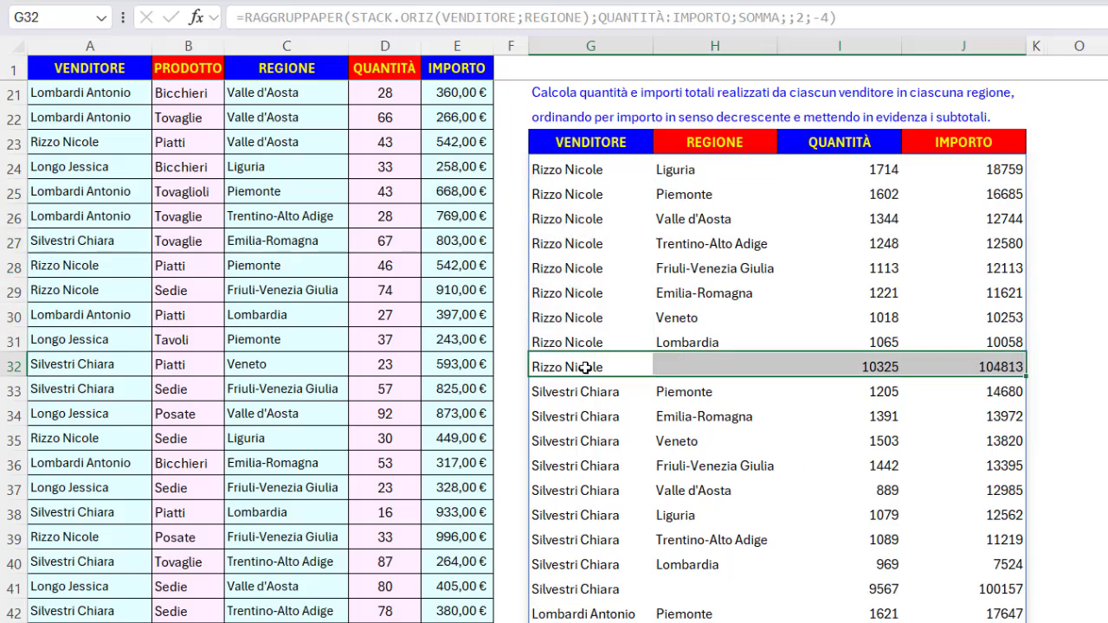
# In G64, start a RAGGRUPPAPER formula with the REGIONE named range as the row field.
pyautogui.click(613, 169)
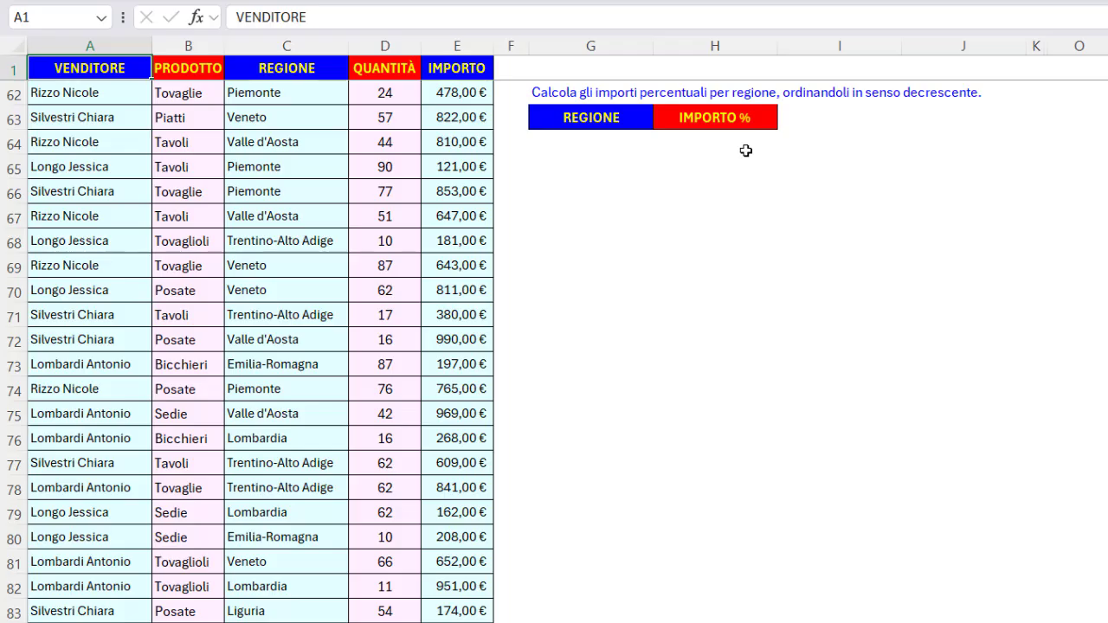
pyautogui.click(591, 145)
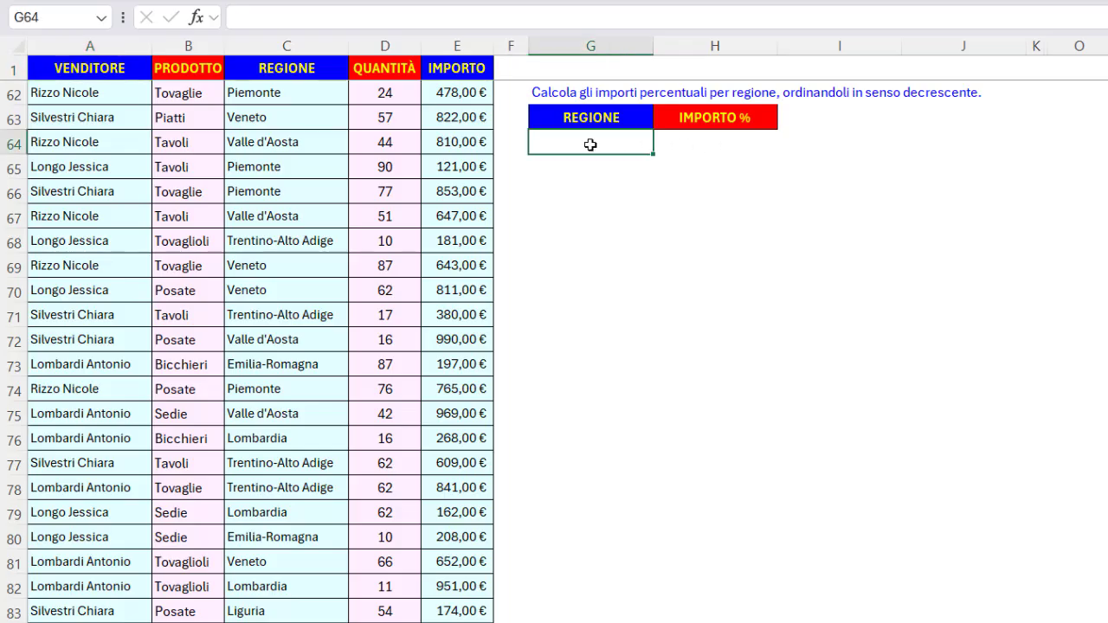
pyautogui.write('=ragg')
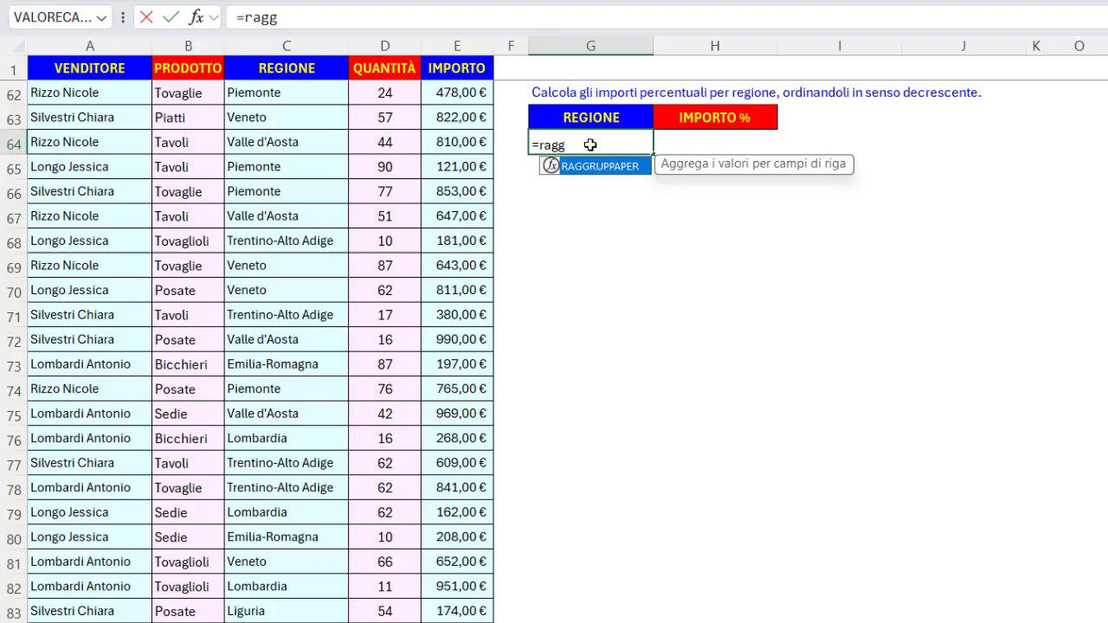
pyautogui.press('Tab')
pyautogui.write('reg')
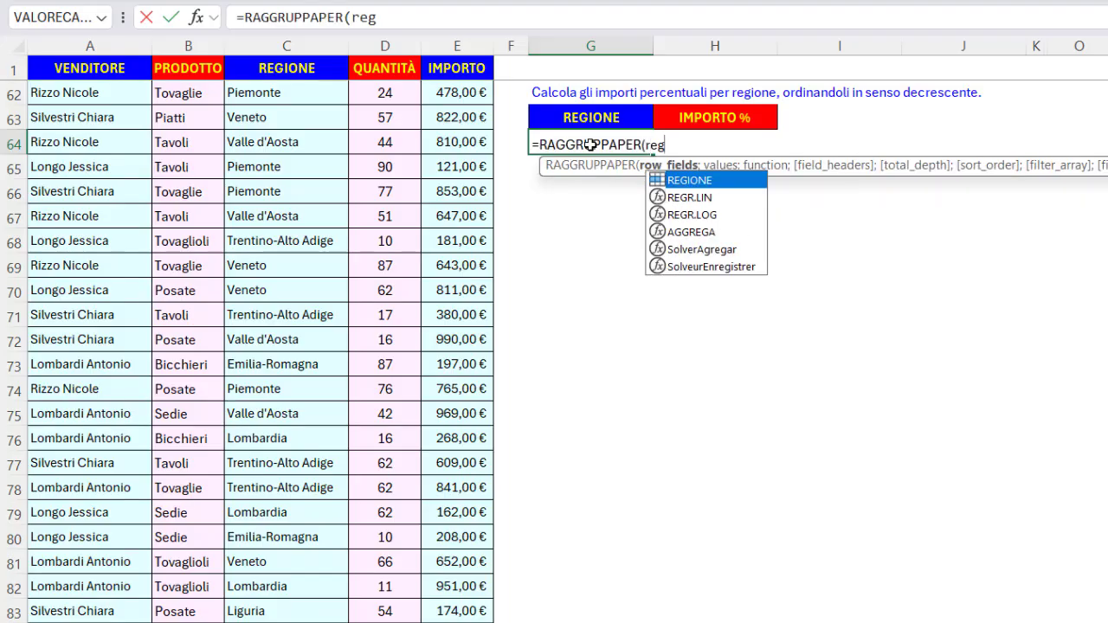
pyautogui.press('Tab')
pyautogui.write(';')
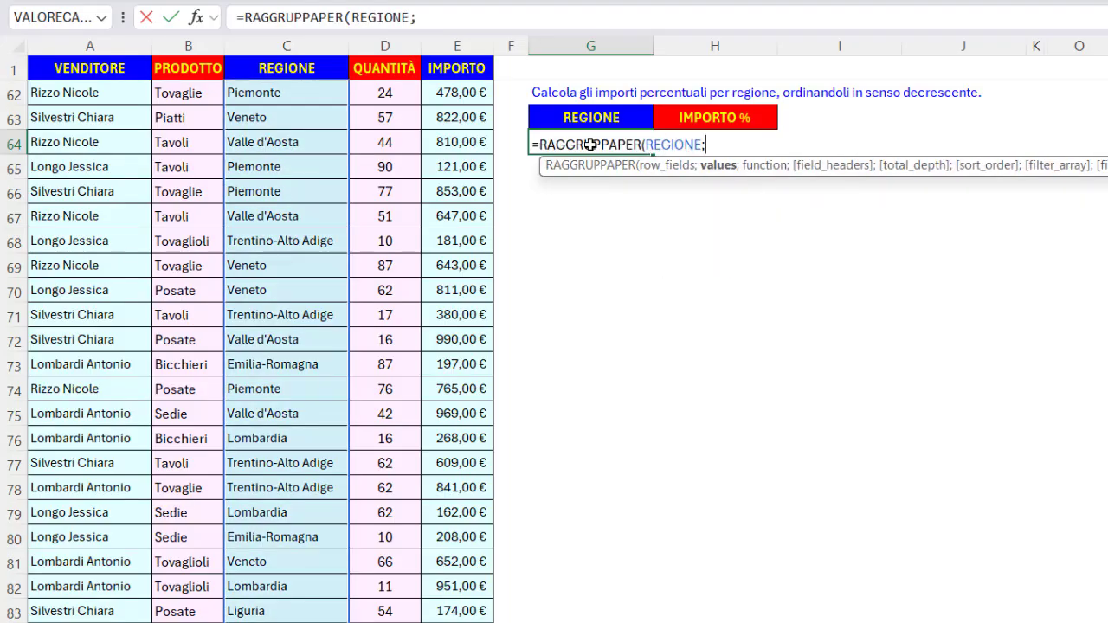
pyautogui.write('imp')
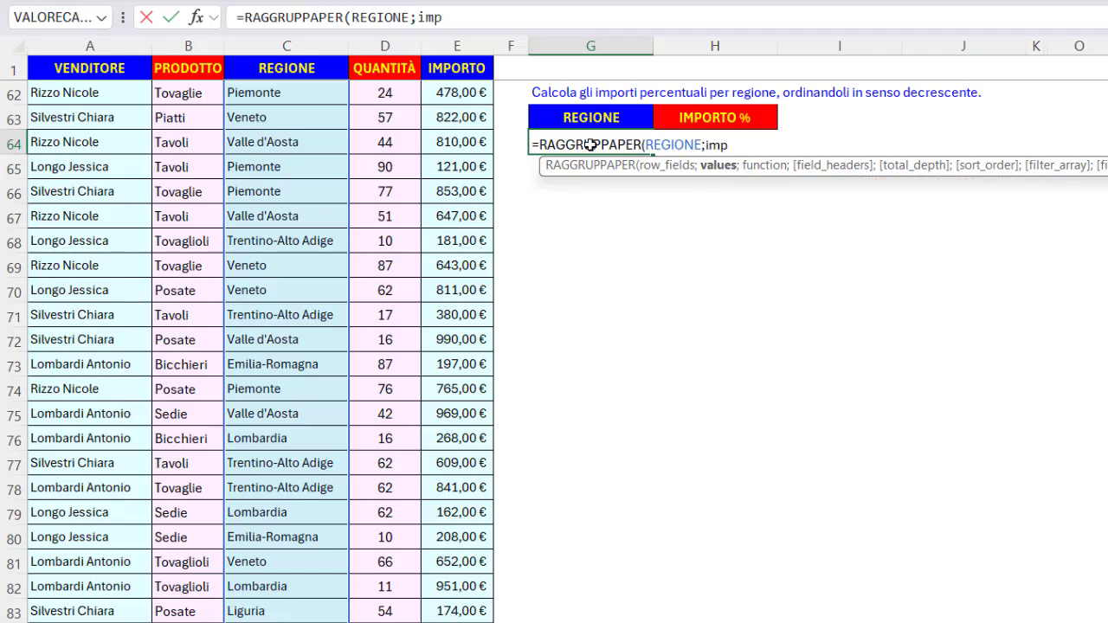
# Add IMPORTO as the values argument and PERCENTUALE.DI as the aggregation function.
pyautogui.press('Tab')
pyautogui.write(';')
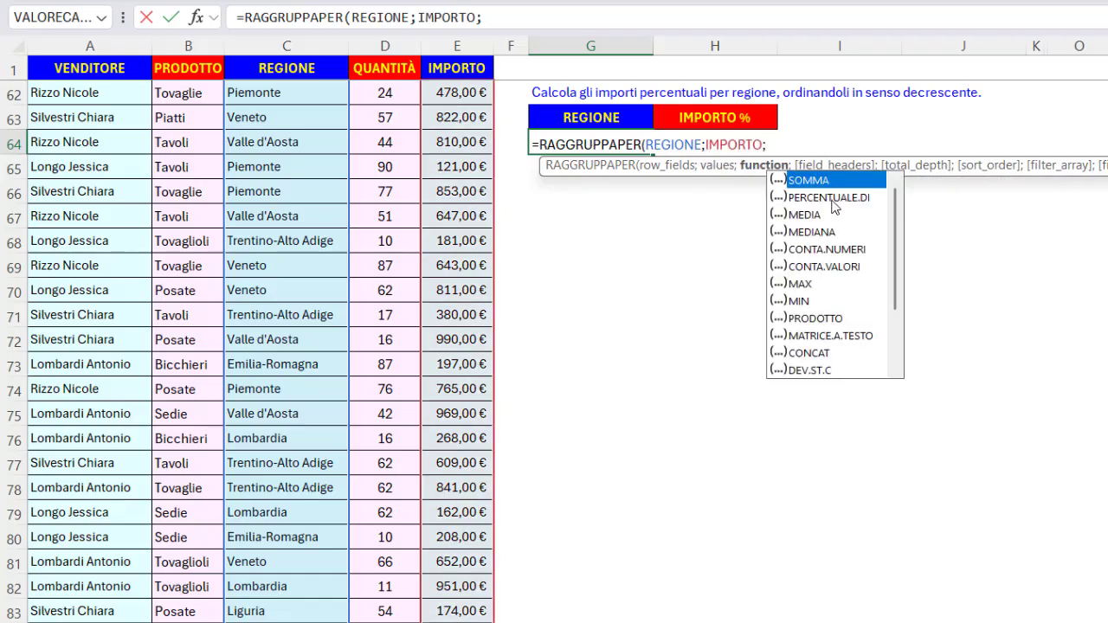
pyautogui.doubleClick(828, 199)
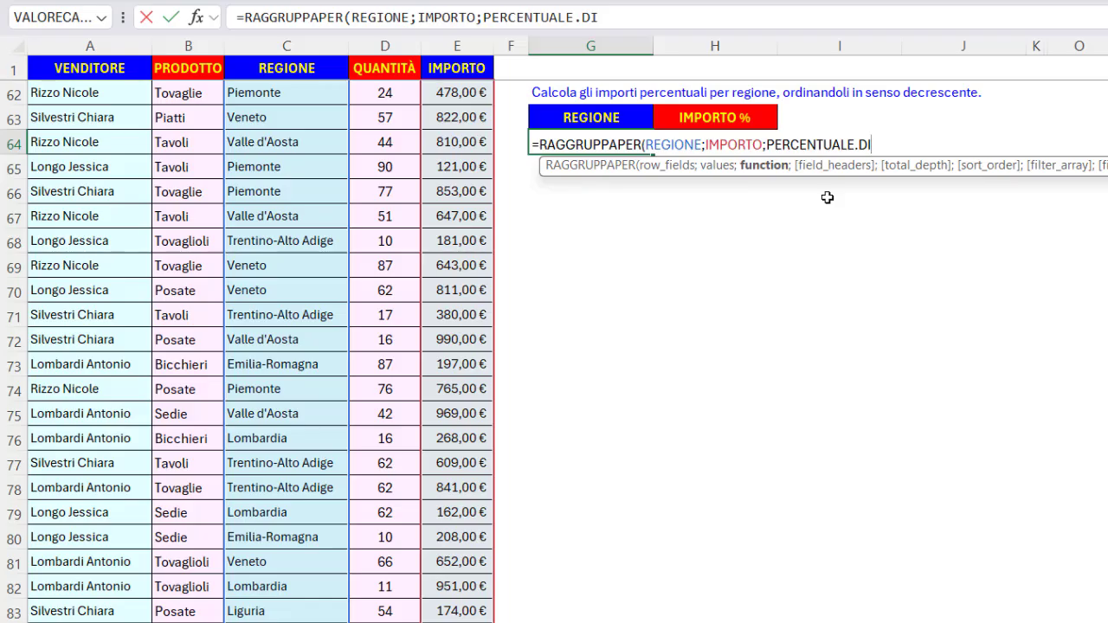
# Skip the field headers and total depth arguments, set sort order -2, then confirm the formula.
pyautogui.write(';;')
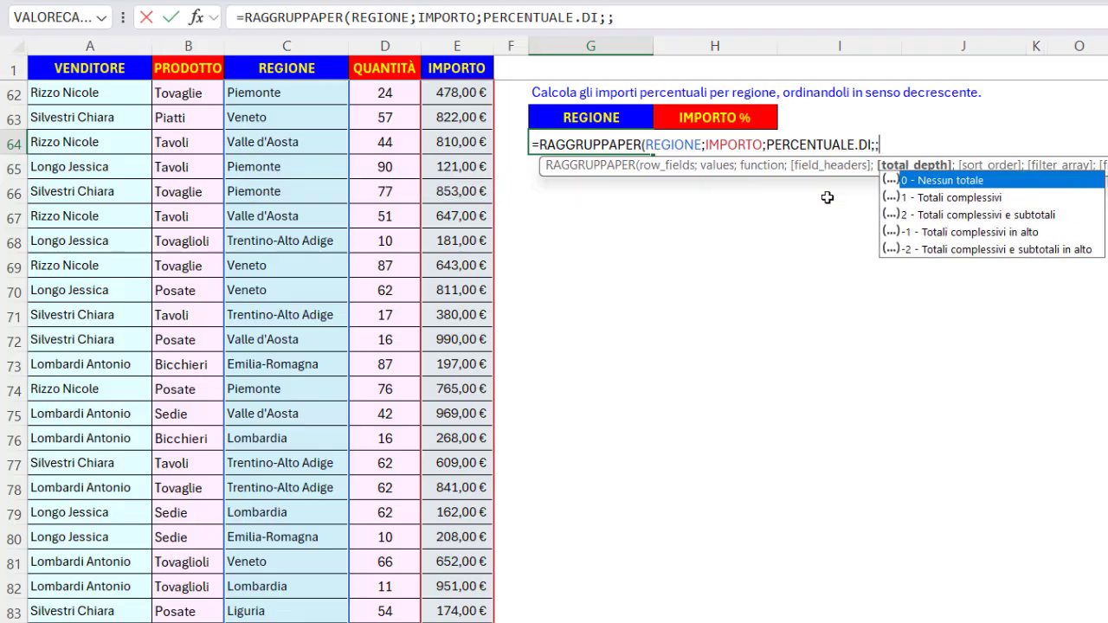
pyautogui.write(';')
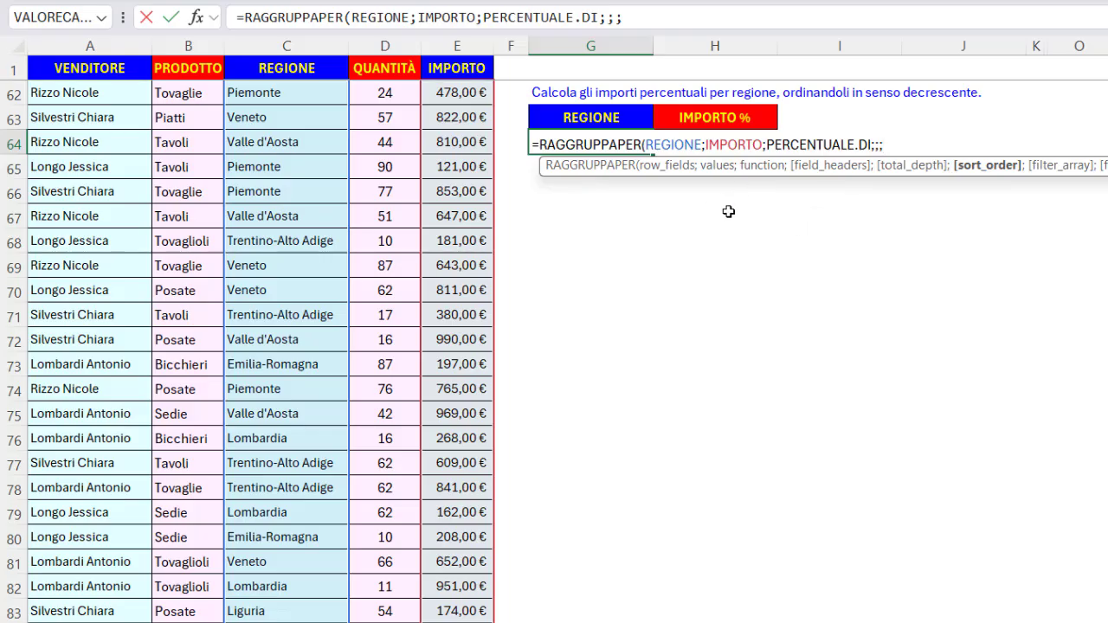
pyautogui.write('-2)')
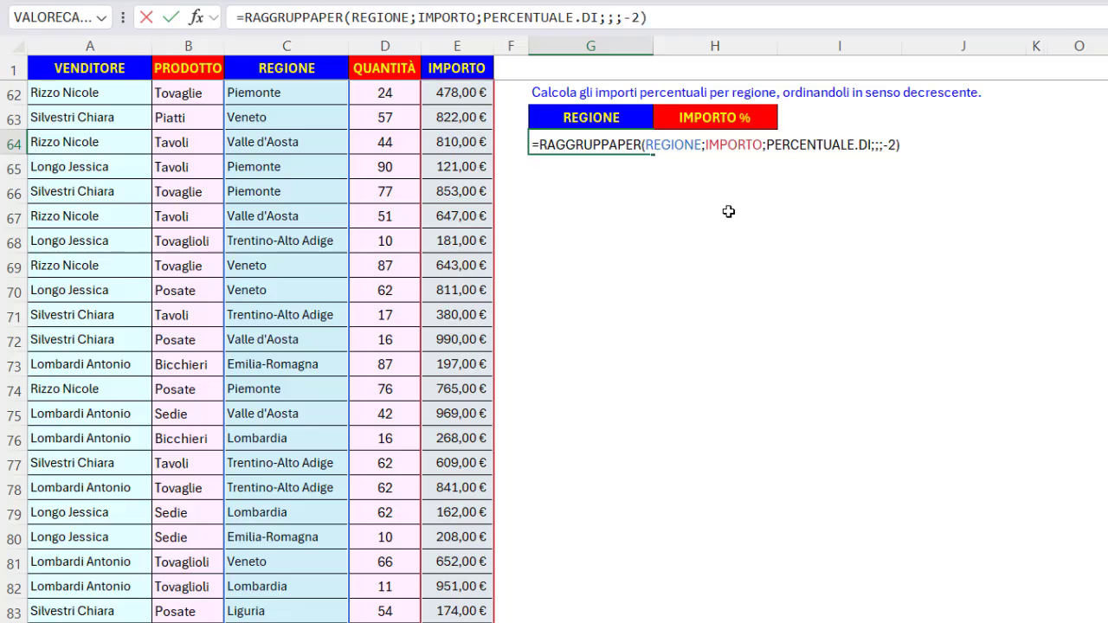
pyautogui.press('Return')
# Select the seller cells from G25 down and start a new formula-based conditional formatting rule.
pyautogui.click(121, 71)
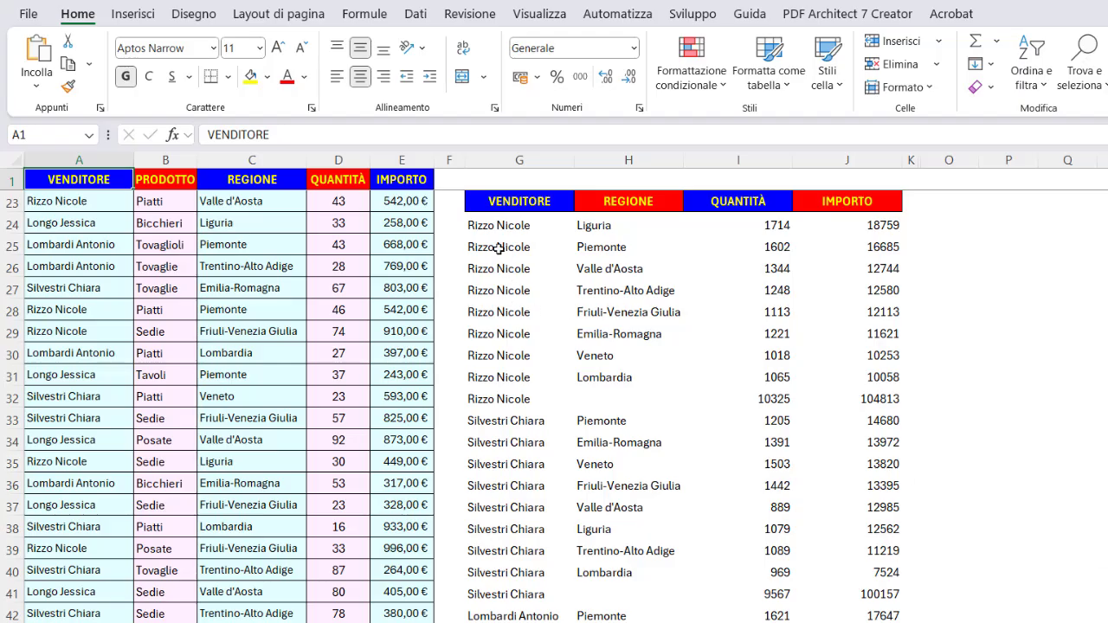
pyautogui.moveTo(499, 225); pyautogui.dragTo(502, 622)
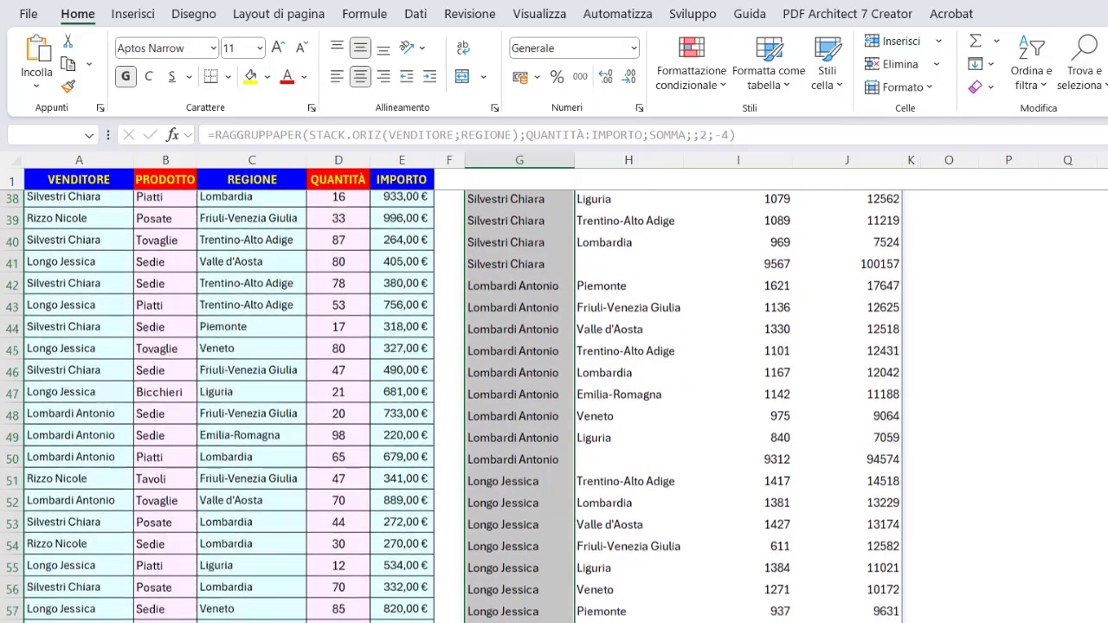
pyautogui.scroll(-3, 520, 389)
pyautogui.scroll(10, 524, 597)
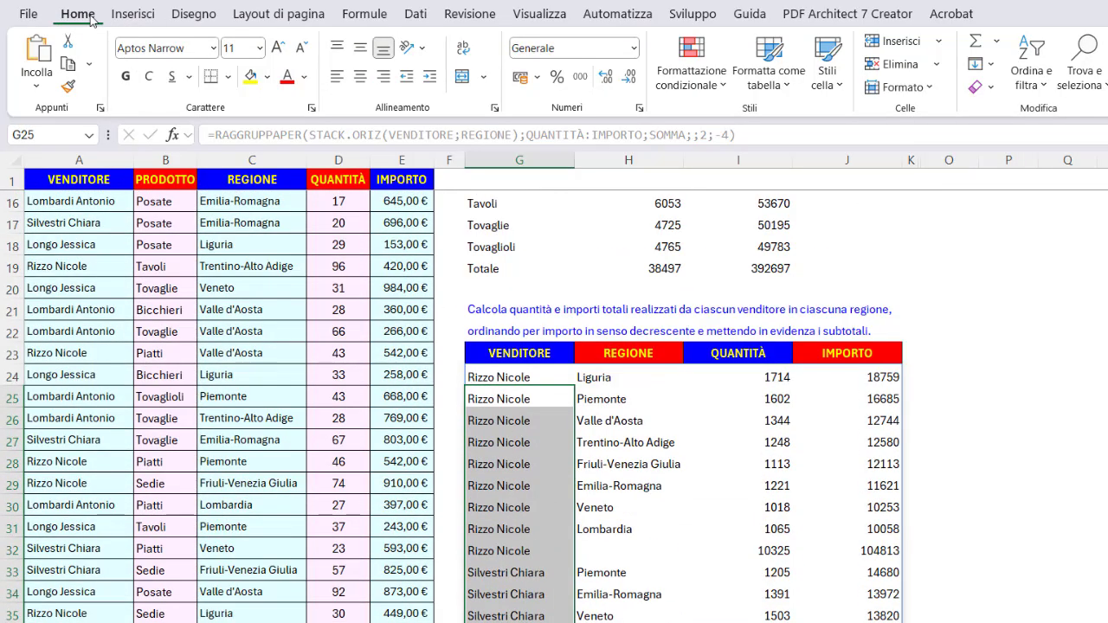
pyautogui.click(674, 93)
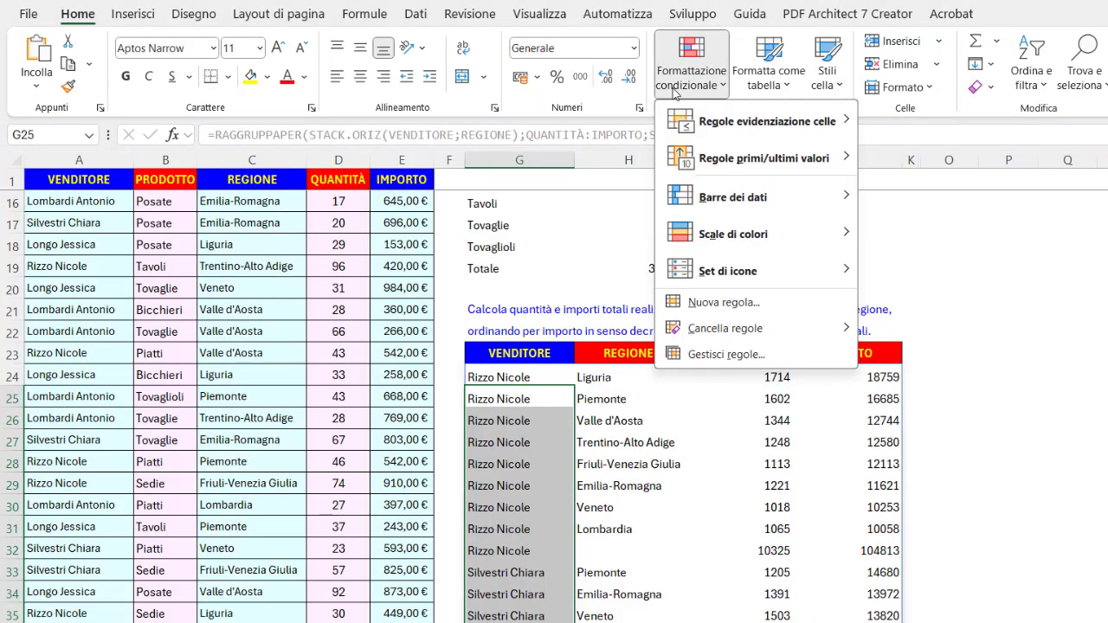
pyautogui.click(727, 305)
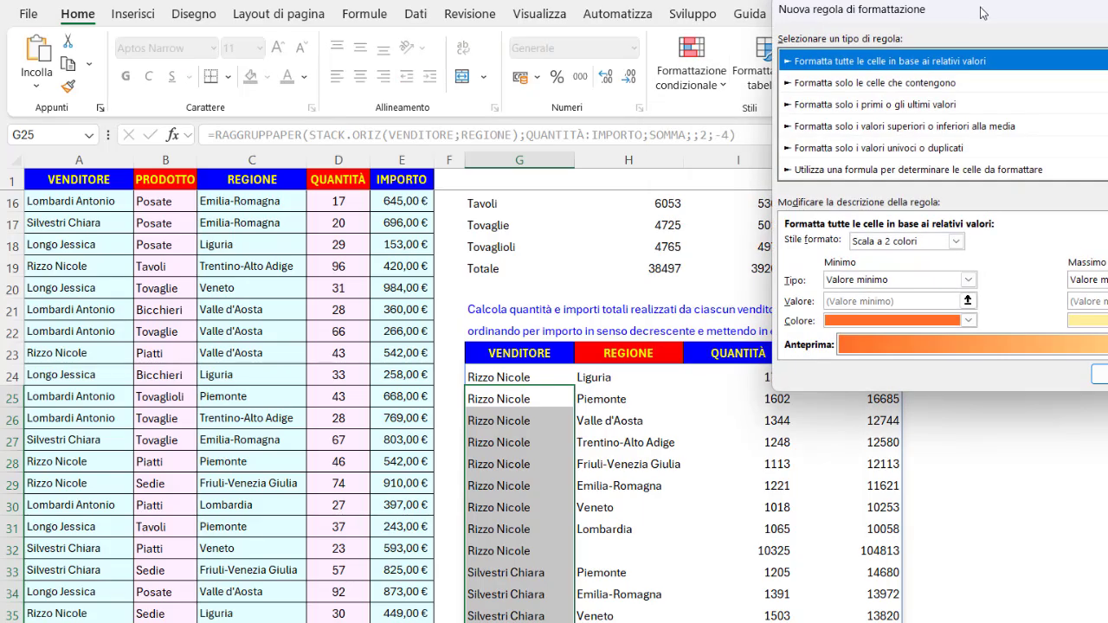
pyautogui.moveTo(982, 13); pyautogui.dragTo(863, 133)
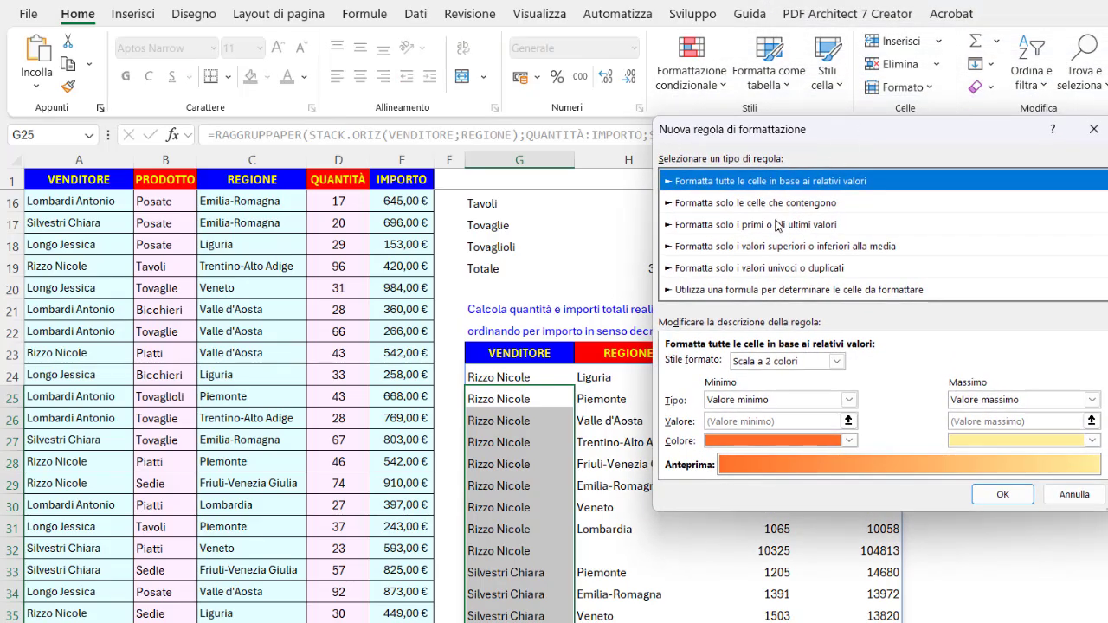
pyautogui.click(708, 290)
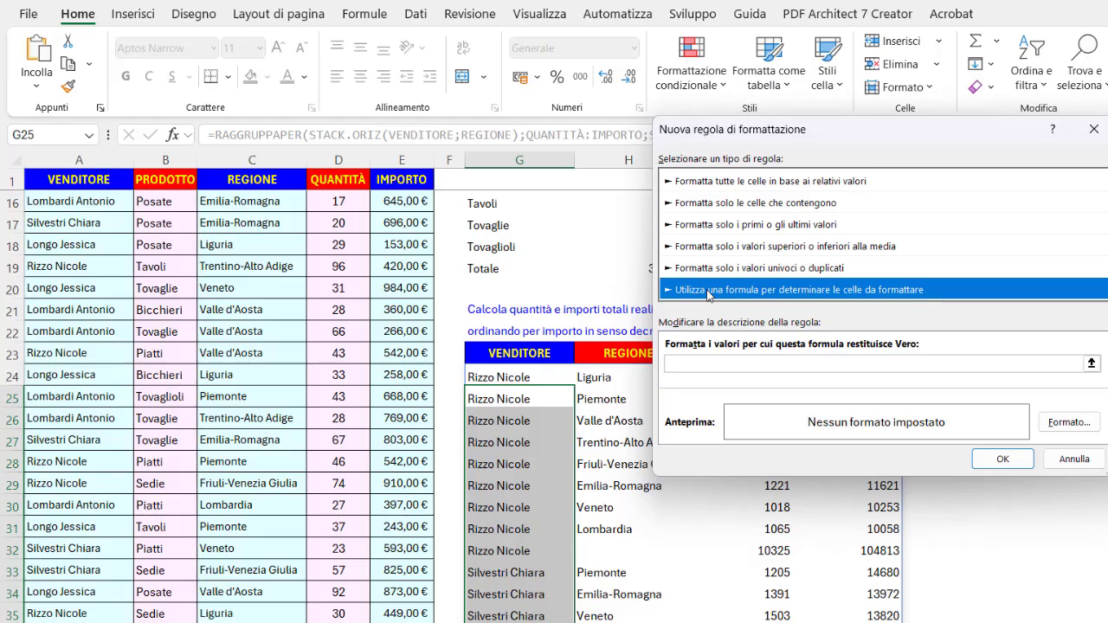
pyautogui.click(685, 364)
pyautogui.click(682, 362)
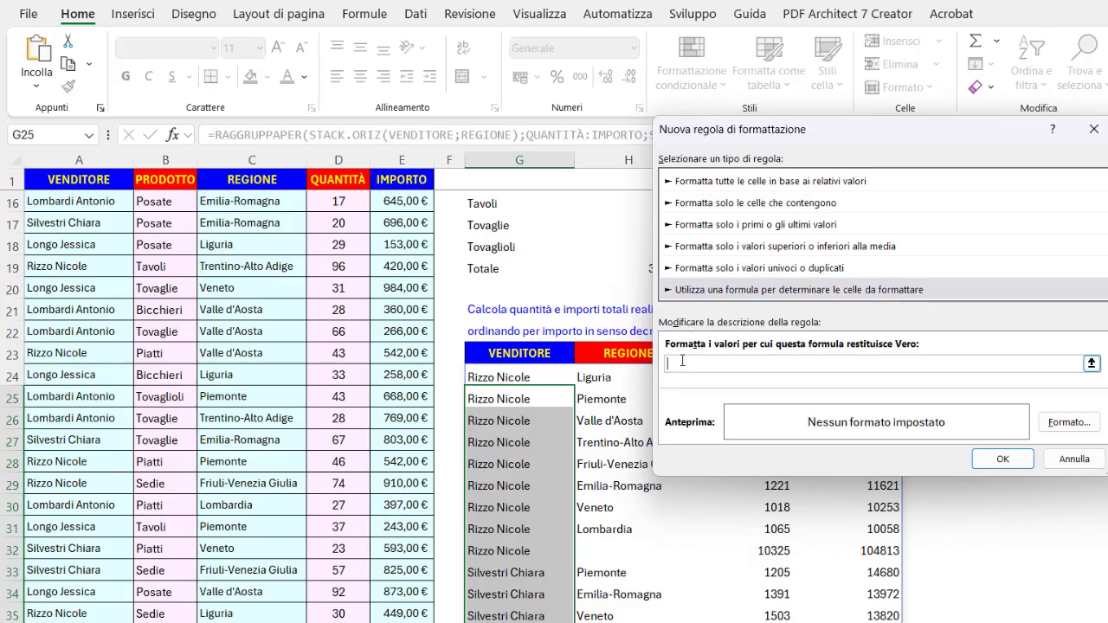
# Enter the rule formula =G25=G24 using relative references to compare each seller with the one above.
pyautogui.click(546, 398)
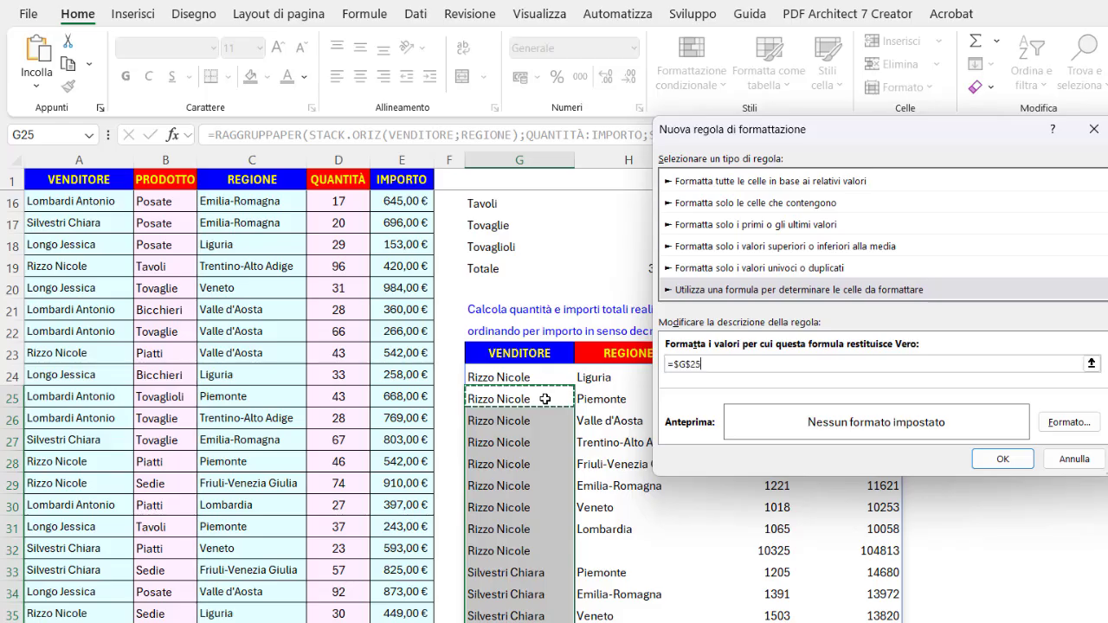
pyautogui.press('F4')
pyautogui.press('F4')
pyautogui.press('F4')
pyautogui.write('=')
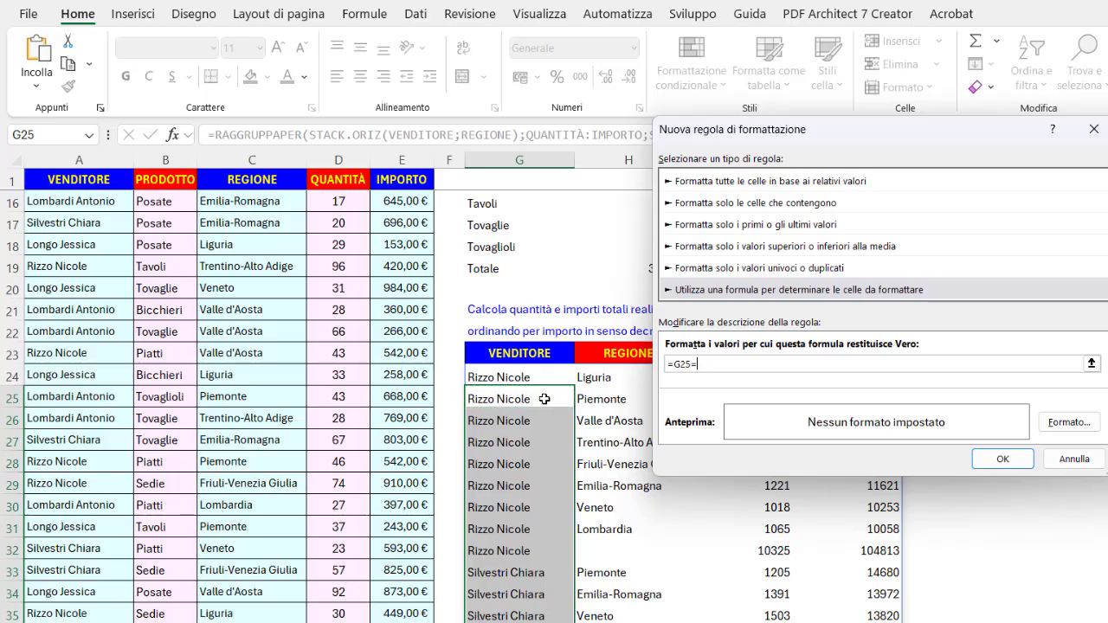
pyautogui.click(541, 377)
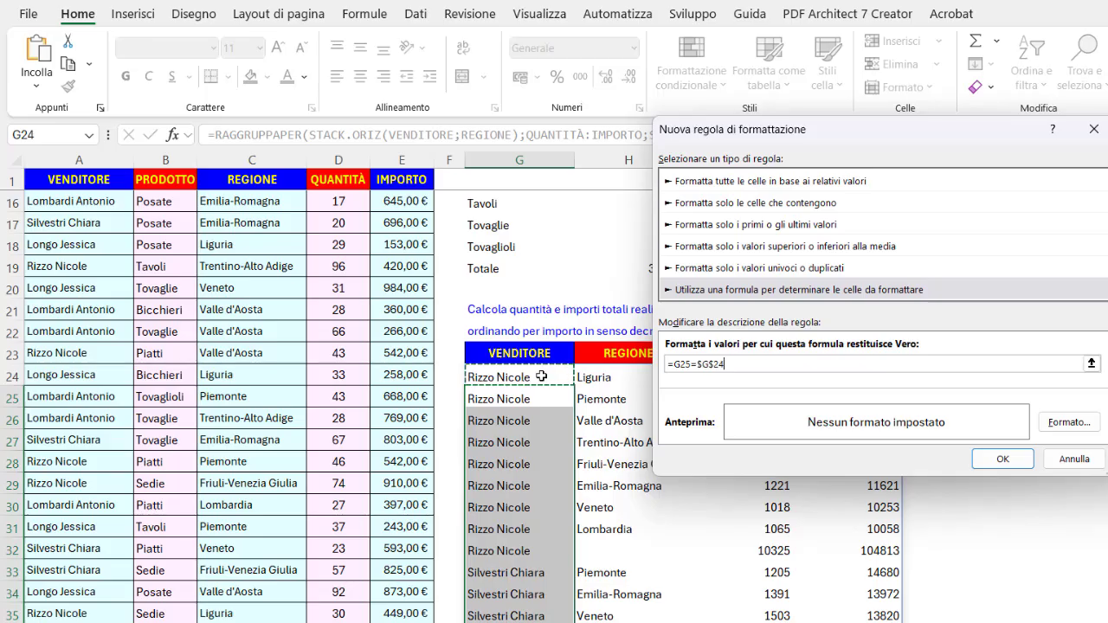
pyautogui.press('F4')
pyautogui.press('F4')
pyautogui.press('F4')
# Give matching cells a font colour that hides the repeated seller names, then confirm the rule.
pyautogui.click(1067, 423)
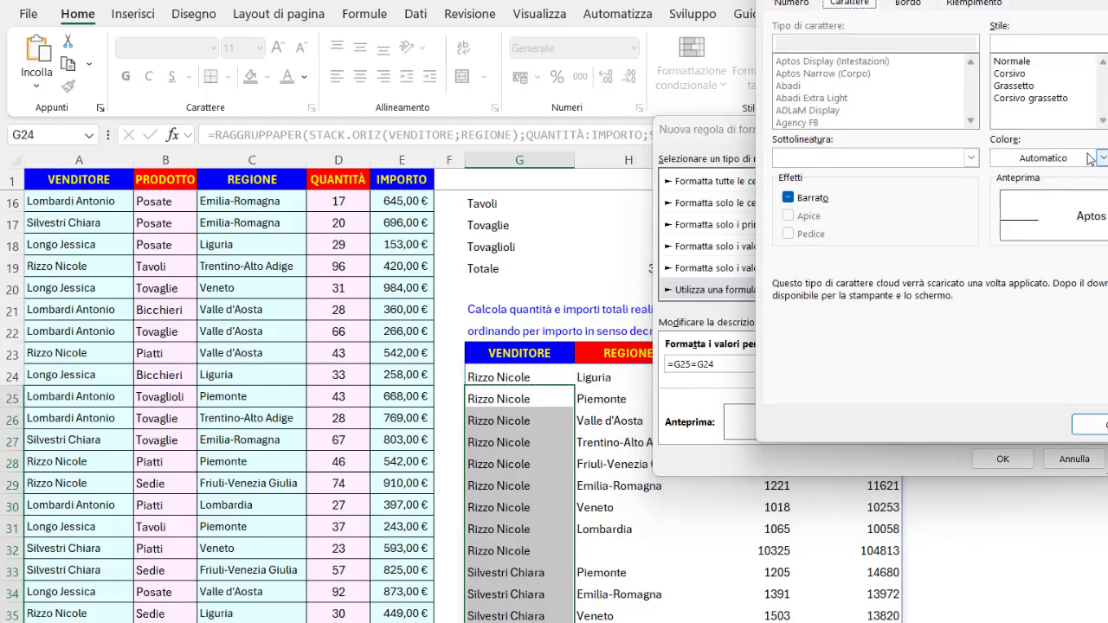
pyautogui.click(1102, 158)
pyautogui.click(1004, 235)
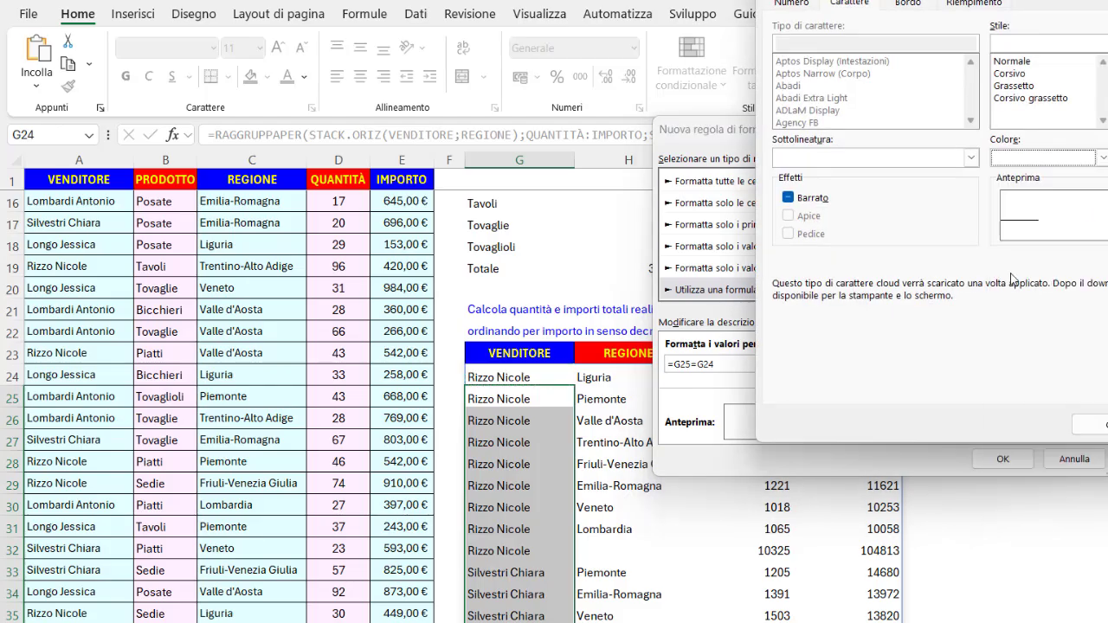
pyautogui.click(1096, 427)
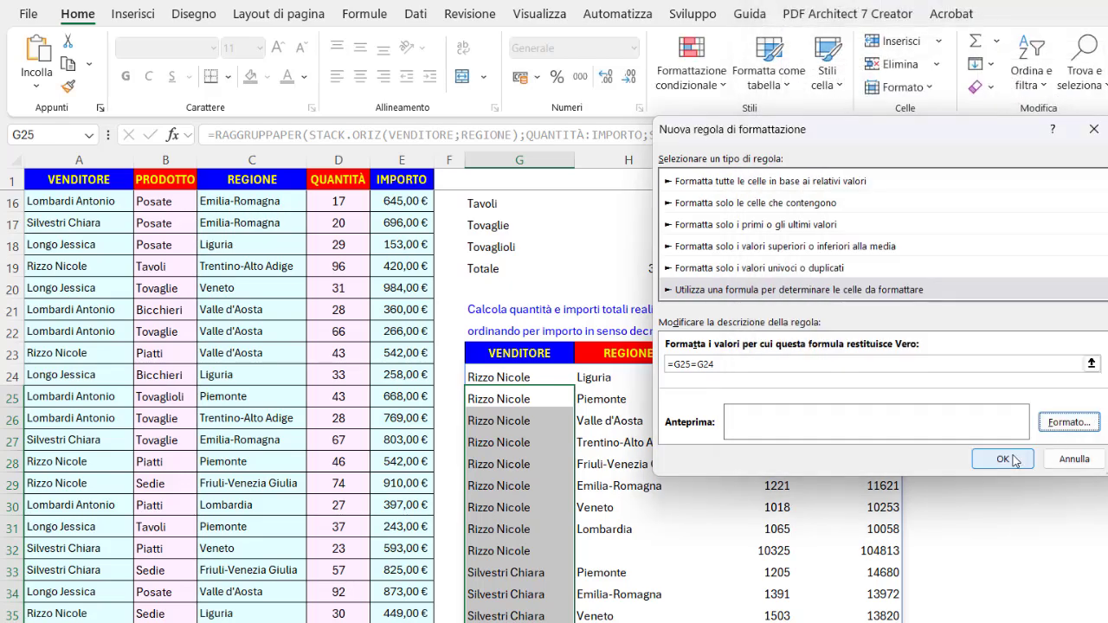
pyautogui.click(1011, 458)
# Select the whole grouped table from G24 to the grand total row and start a new formula-based conditional formatting rule.
pyautogui.scroll(-6, 721, 468)
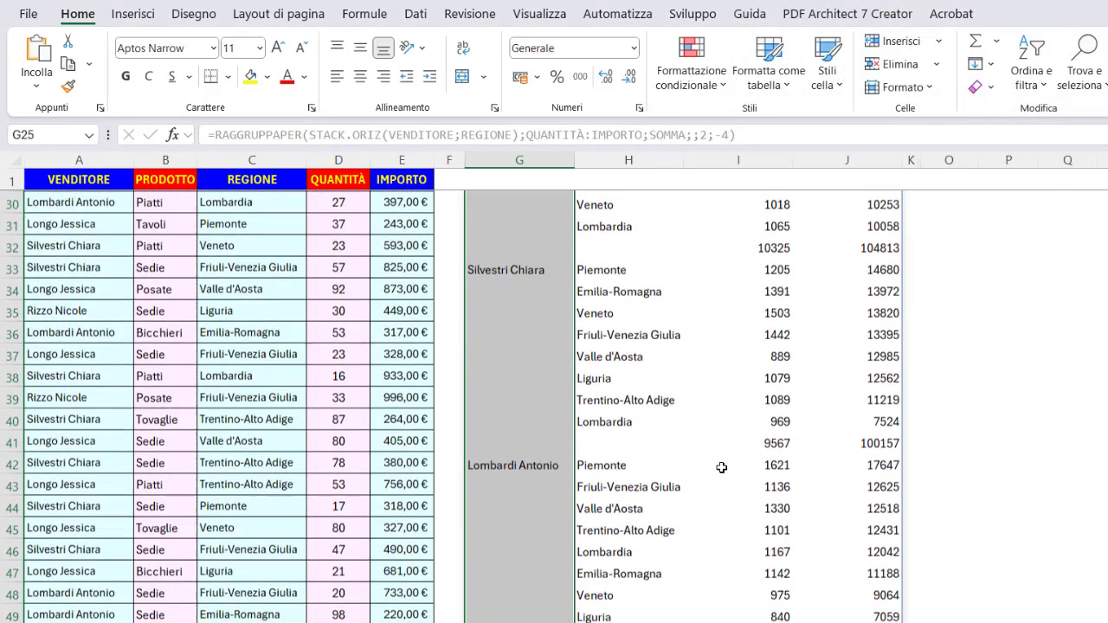
pyautogui.scroll(-3, 722, 467)
pyautogui.scroll(6, 722, 467)
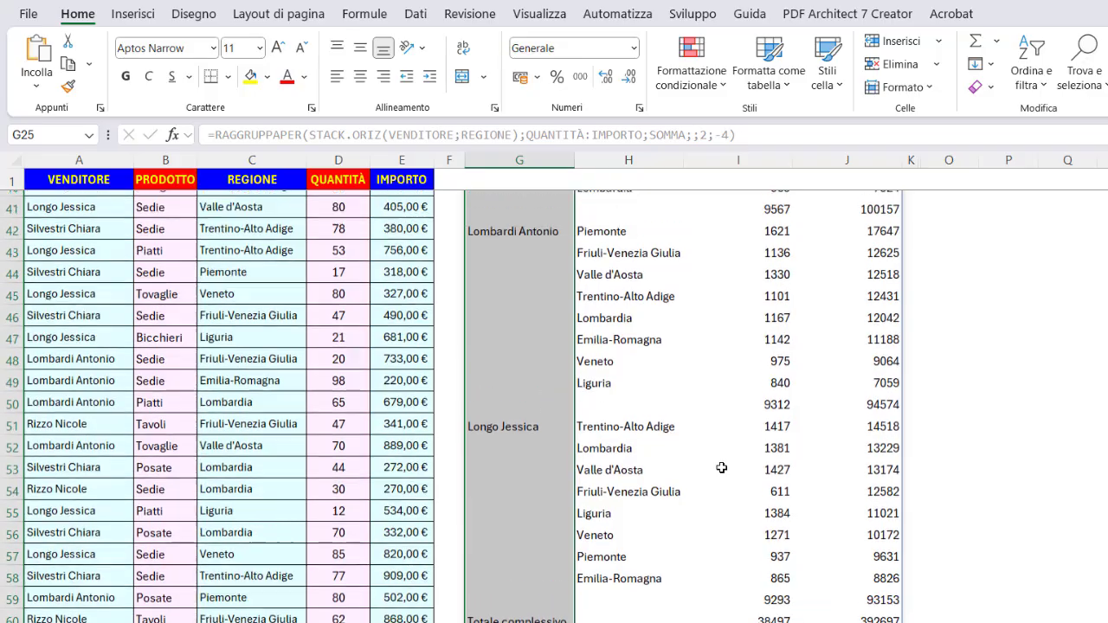
pyautogui.scroll(1, 721, 467)
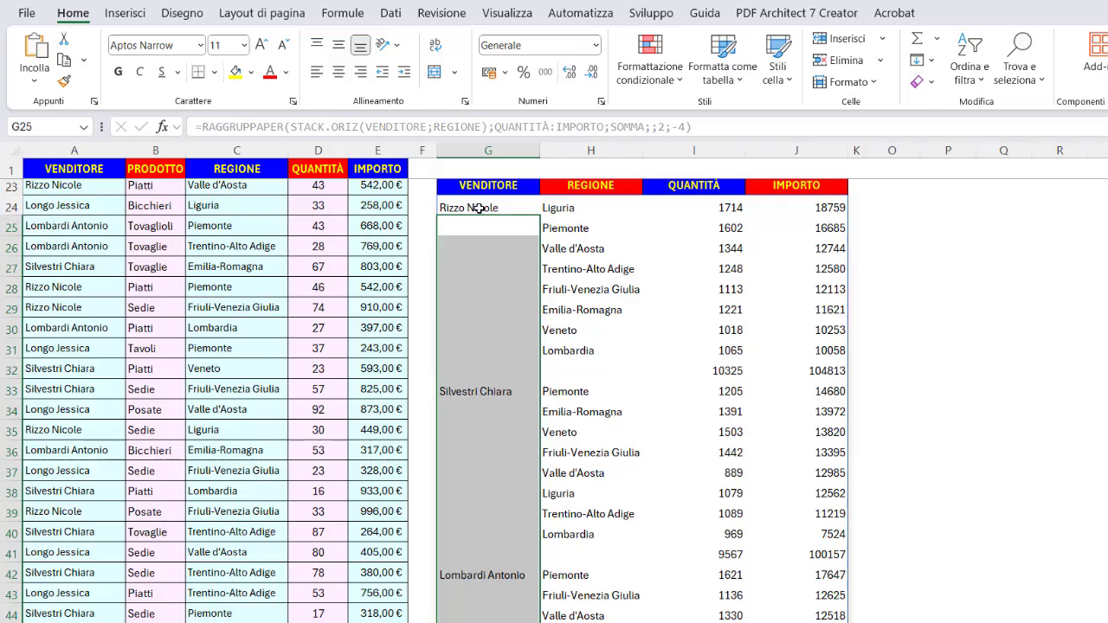
pyautogui.moveTo(478, 209); pyautogui.dragTo(793, 598)
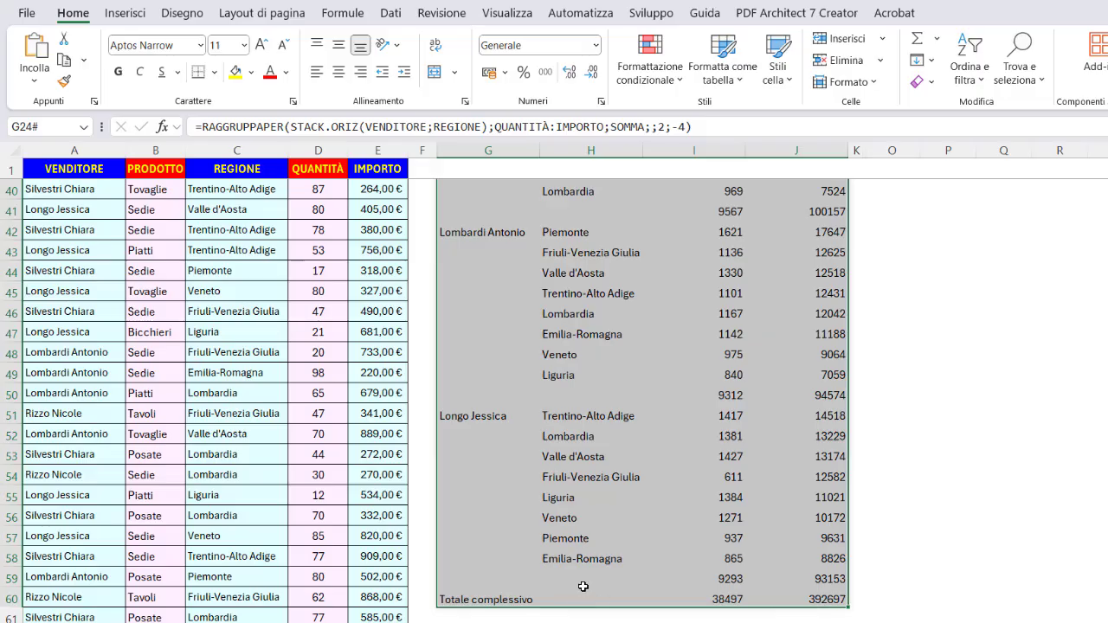
pyautogui.scroll(6, 590, 581)
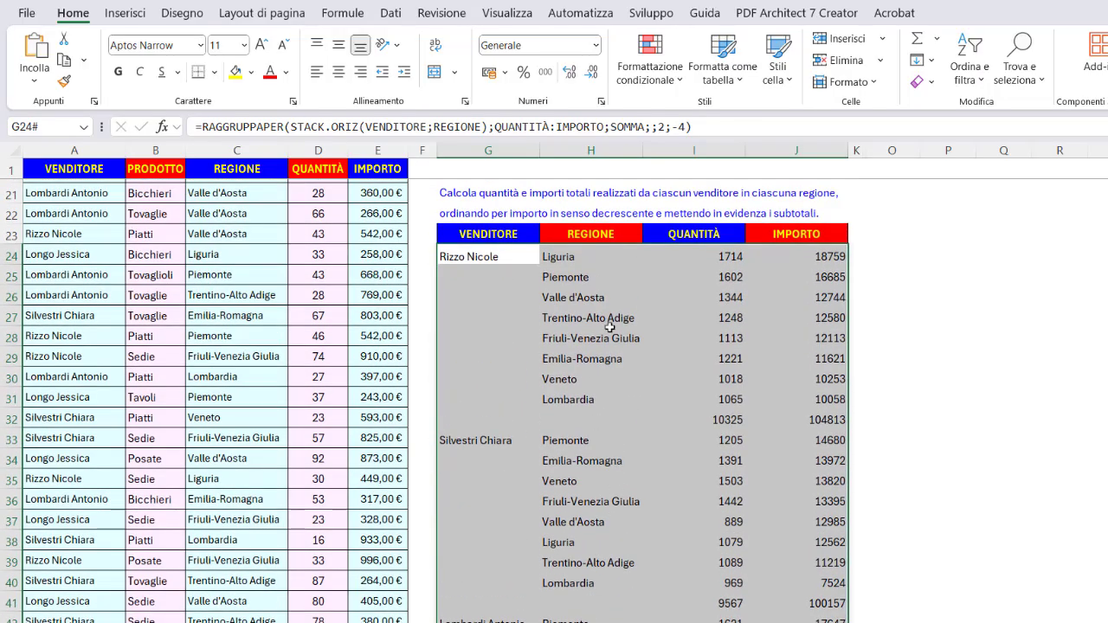
pyautogui.click(651, 73)
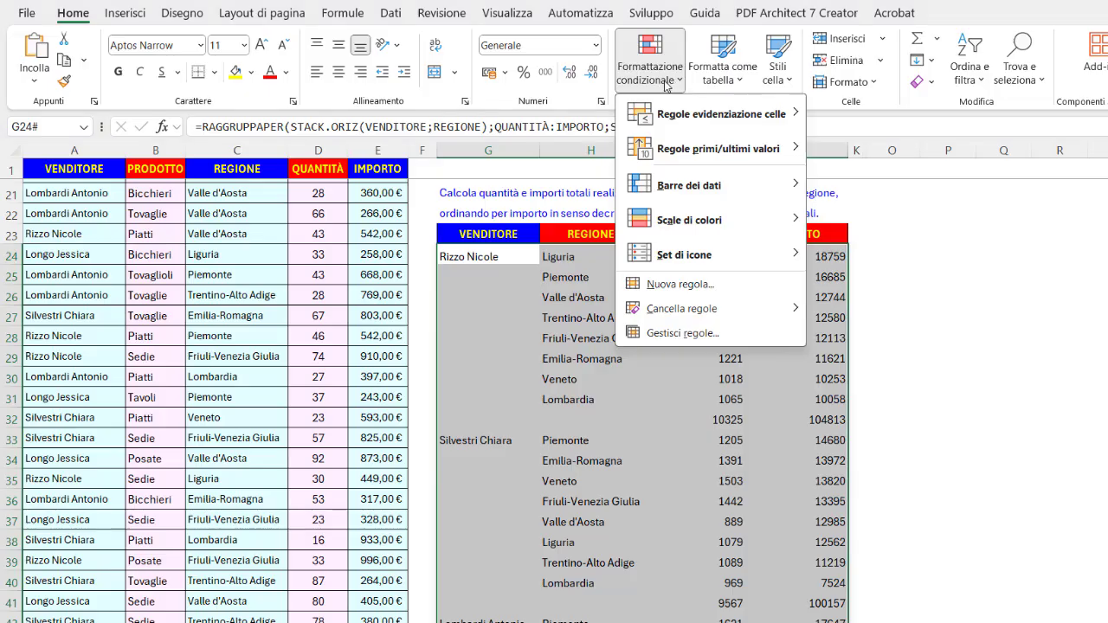
pyautogui.click(652, 285)
pyautogui.click(652, 258)
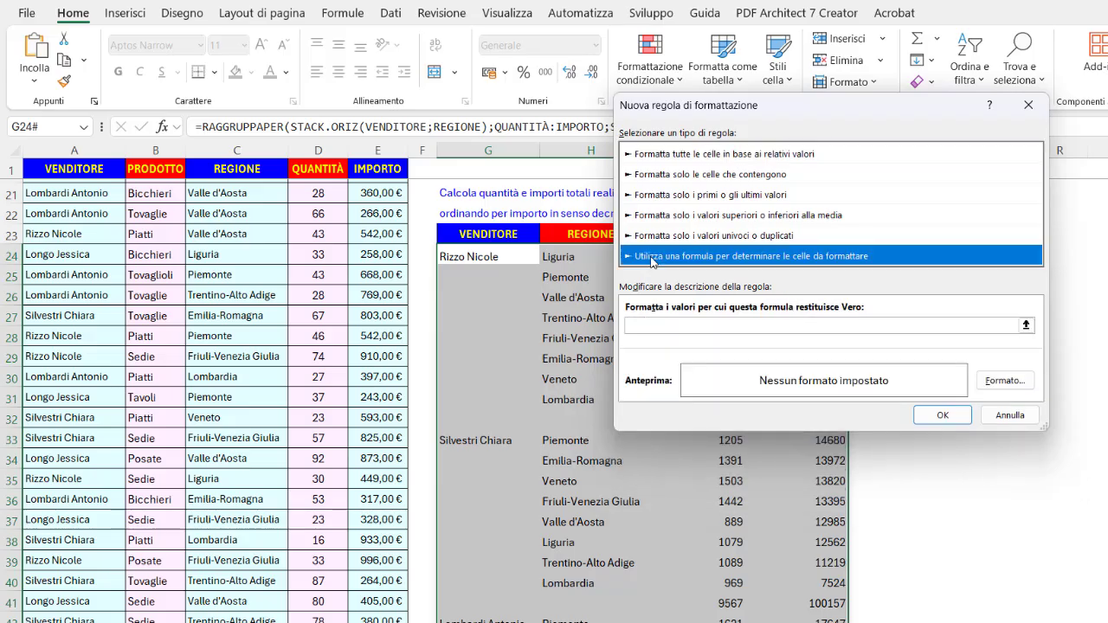
pyautogui.click(644, 326)
pyautogui.click(640, 325)
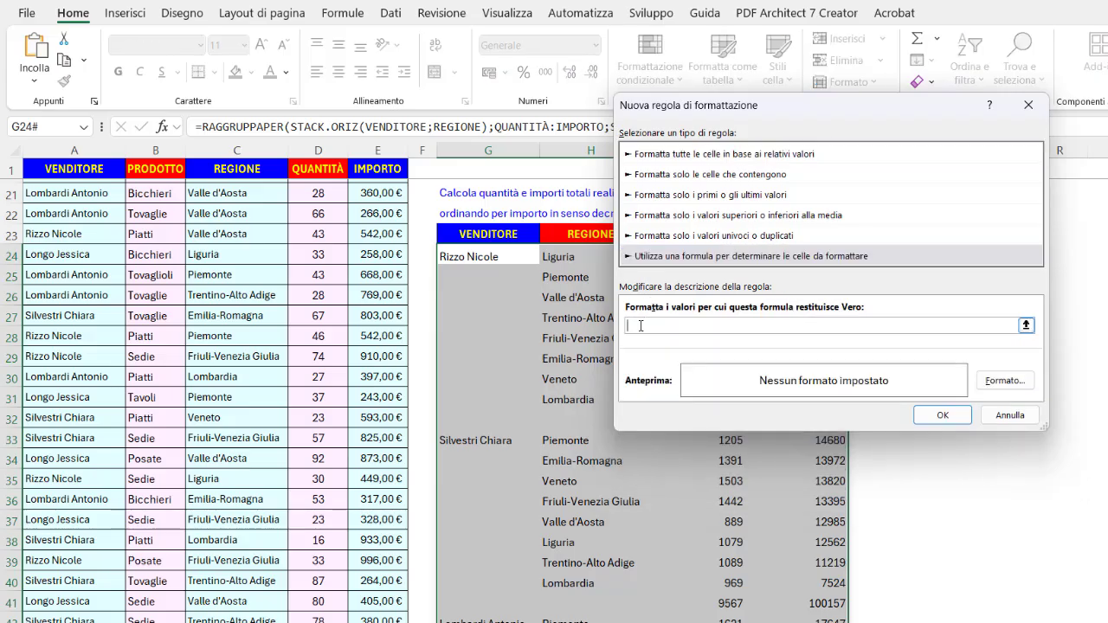
# Enter the rule formula =$H24="" to match subtotal rows with an empty region.
pyautogui.click(568, 256)
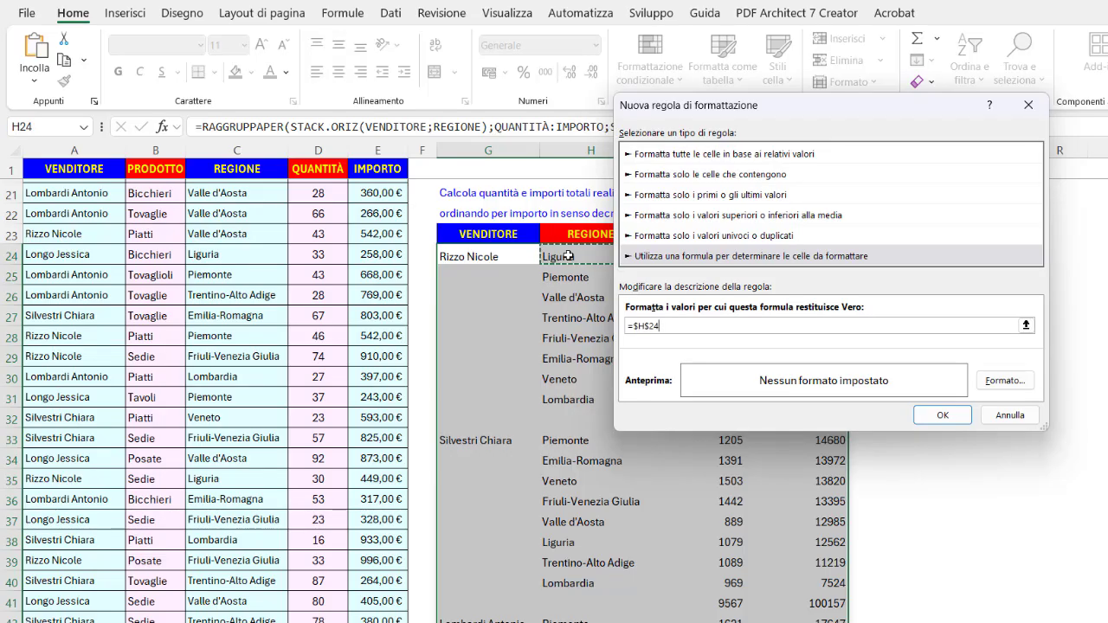
pyautogui.press('F4')
pyautogui.press('F4')
pyautogui.write('=')
# Format subtotal rows in bold with top and bottom borders, then confirm the rule.
pyautogui.click(1004, 381)
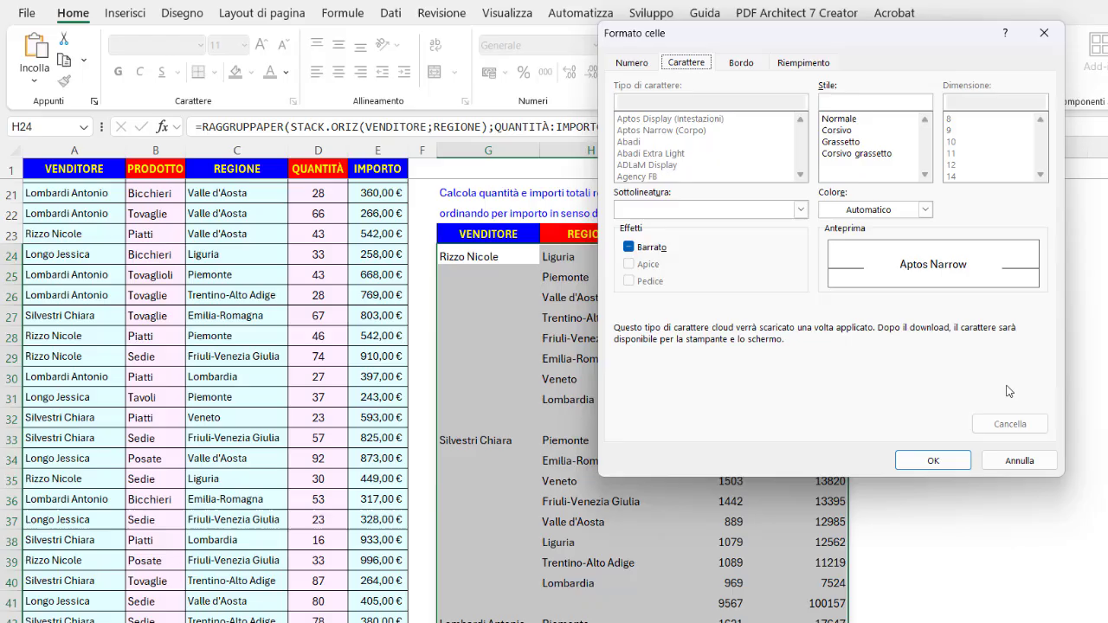
pyautogui.click(848, 142)
pyautogui.click(743, 64)
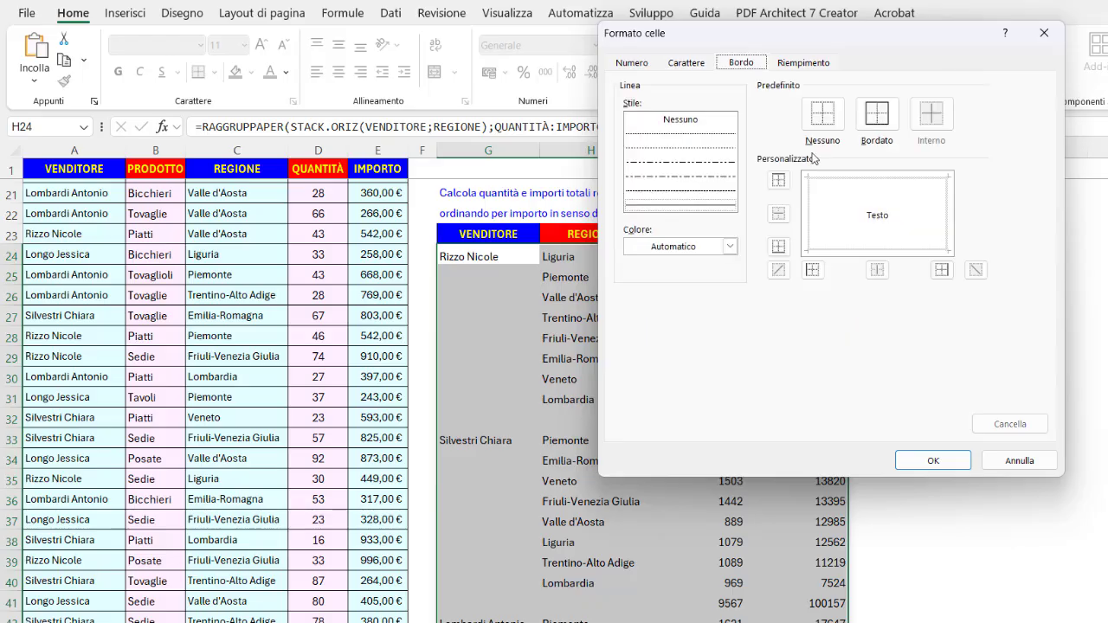
pyautogui.click(841, 179)
pyautogui.click(847, 250)
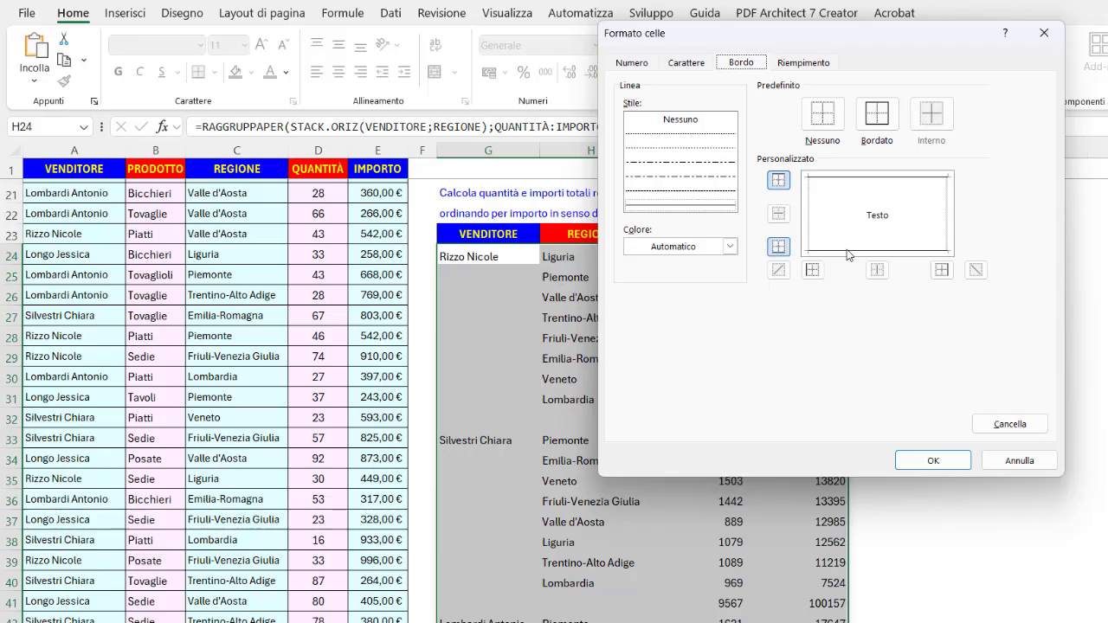
pyautogui.click(919, 459)
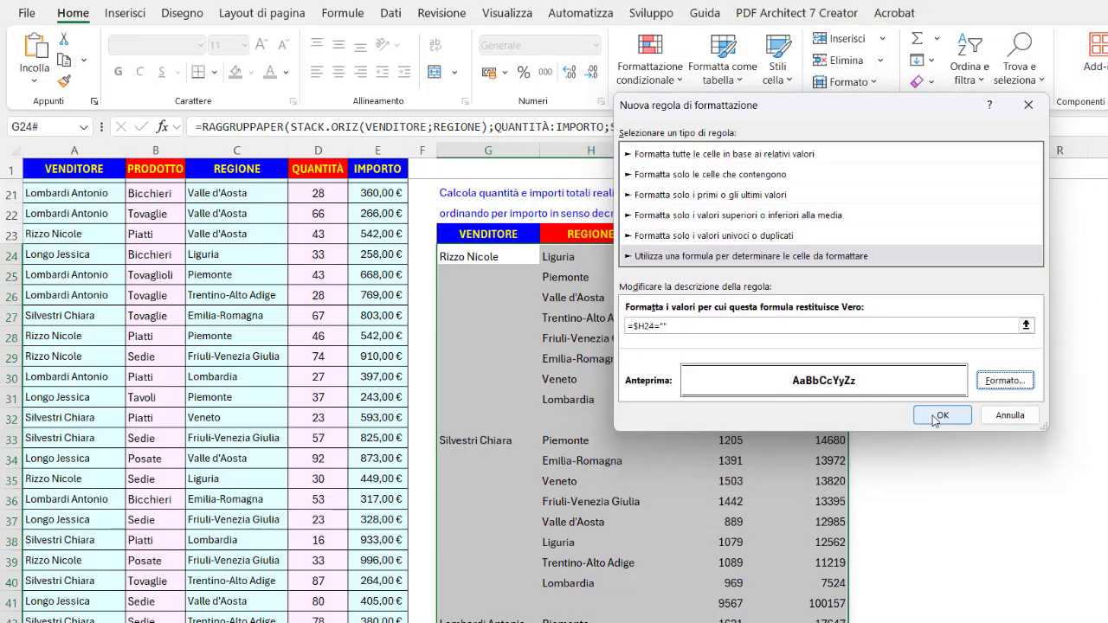
pyautogui.click(937, 412)
pyautogui.click(900, 417)
pyautogui.scroll(-5, 899, 414)
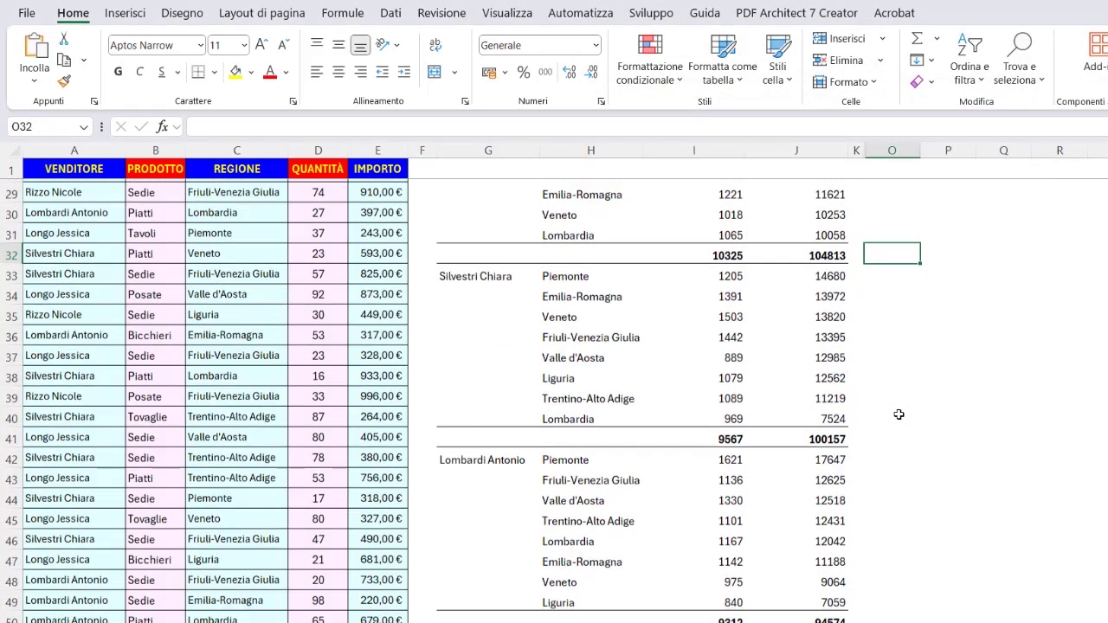
# Switch to the region analysis sheet and check the name of the sales data table.
pyautogui.scroll(-4, 898, 414)
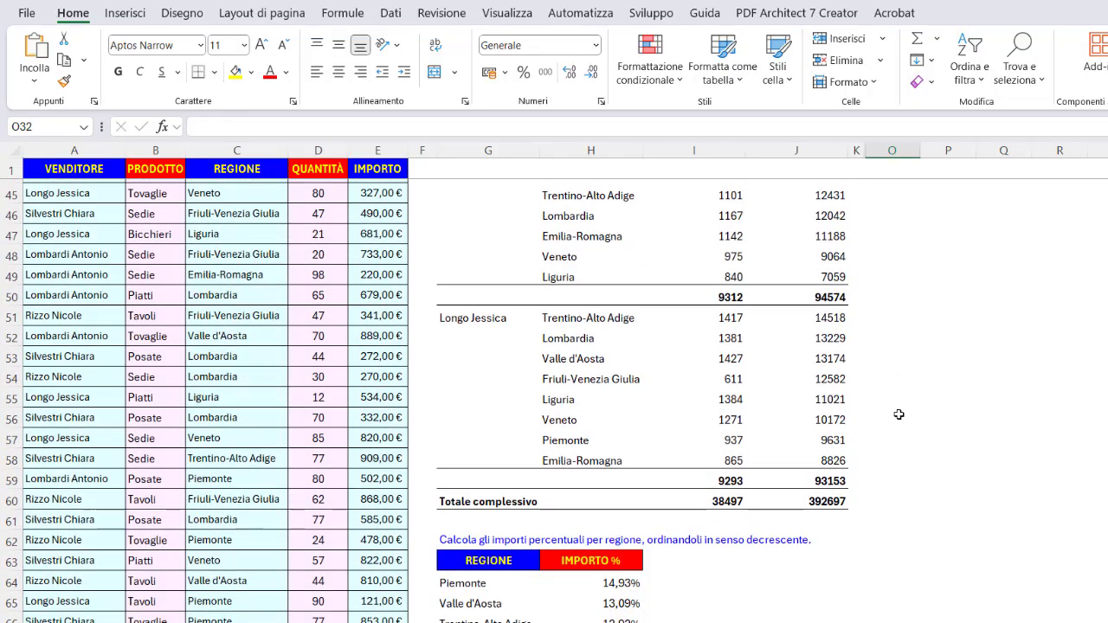
pyautogui.scroll(14, 898, 415)
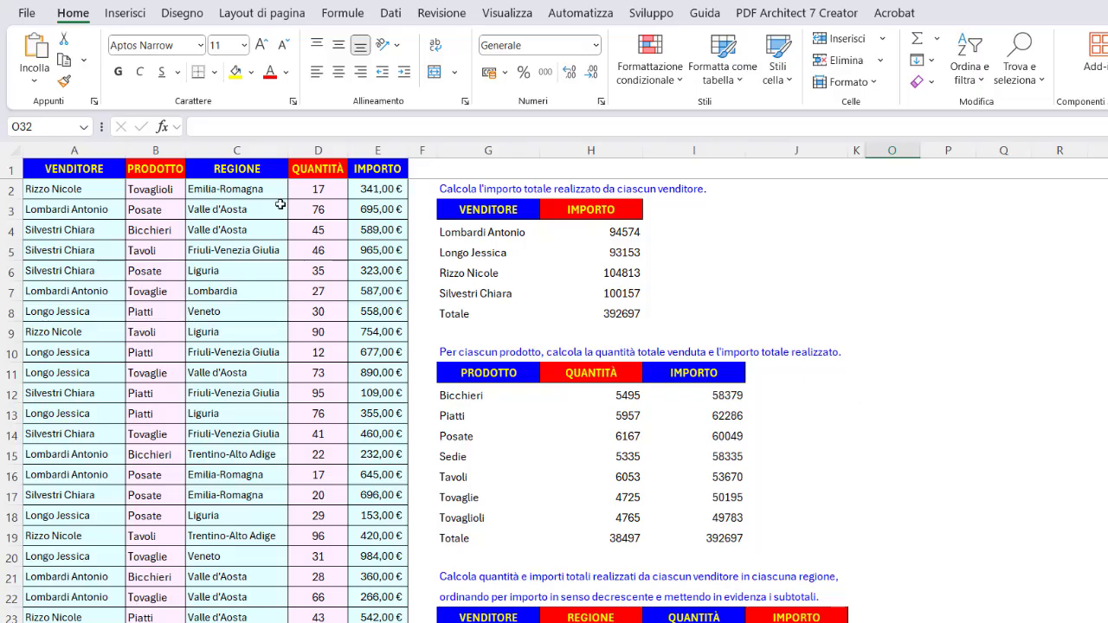
pyautogui.click(117, 167)
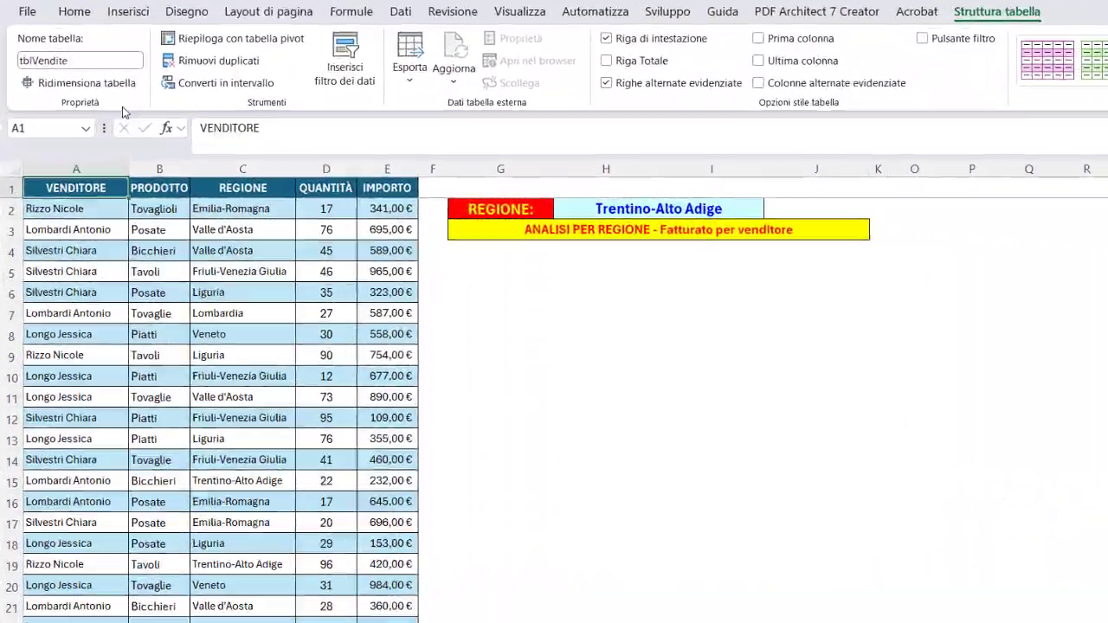
pyautogui.click(119, 61)
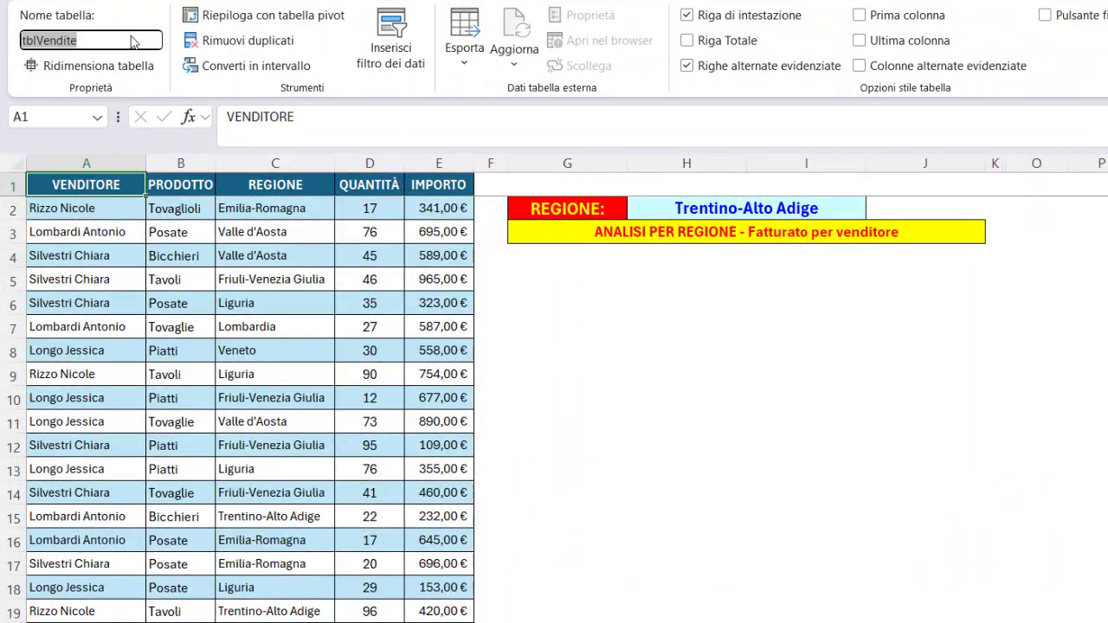
pyautogui.click(132, 37)
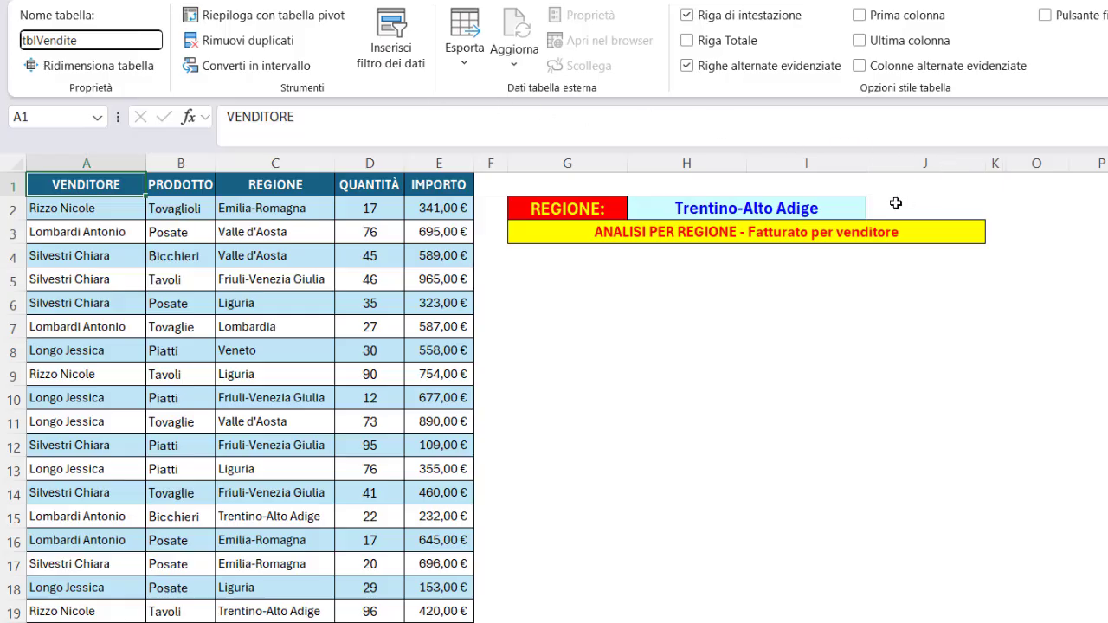
# Choose Valle d'Aosta as the region in the drop-down cell H2.
pyautogui.doubleClick(856, 208)
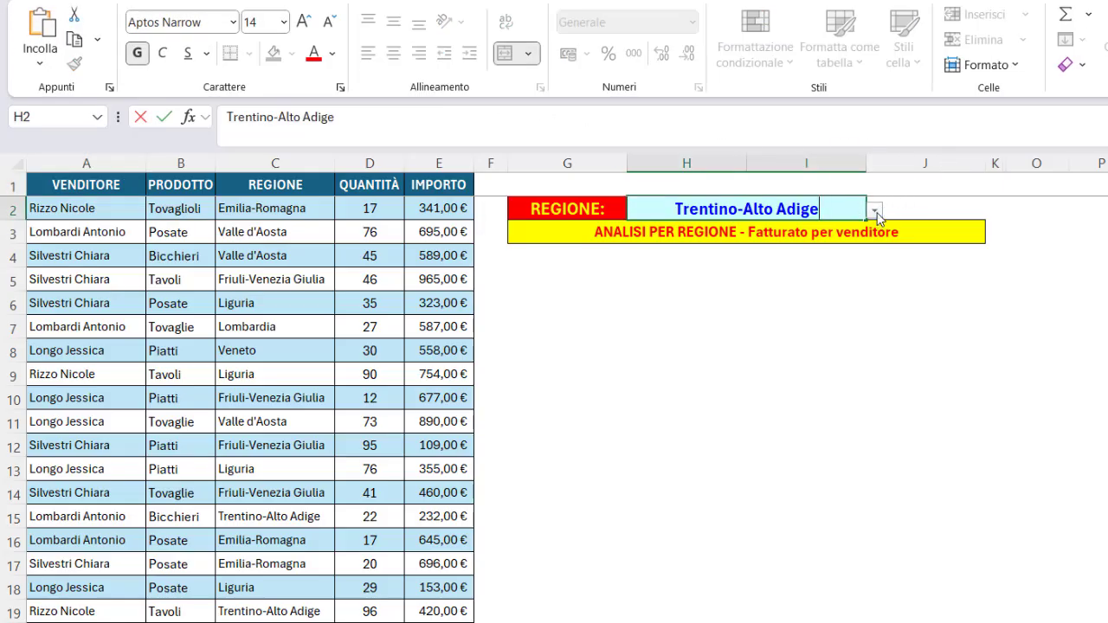
pyautogui.click(876, 211)
pyautogui.click(690, 249)
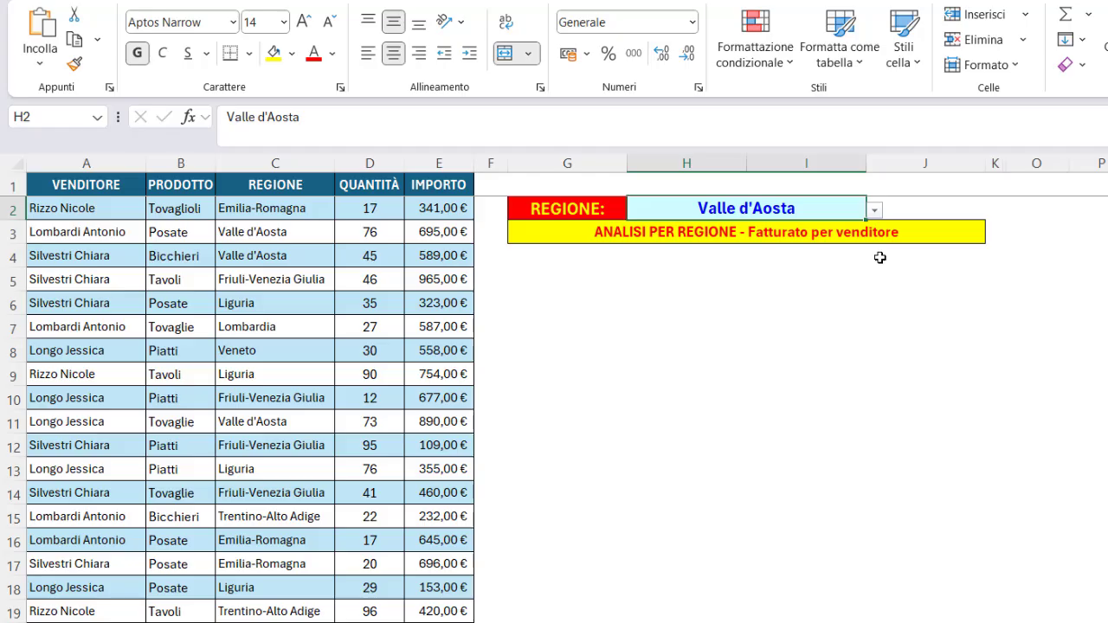
# Start a RAGGRUPPAPER formula in G4 with the VENDITORE column, including headers, as the row fields.
pyautogui.click(580, 259)
pyautogui.write('=')
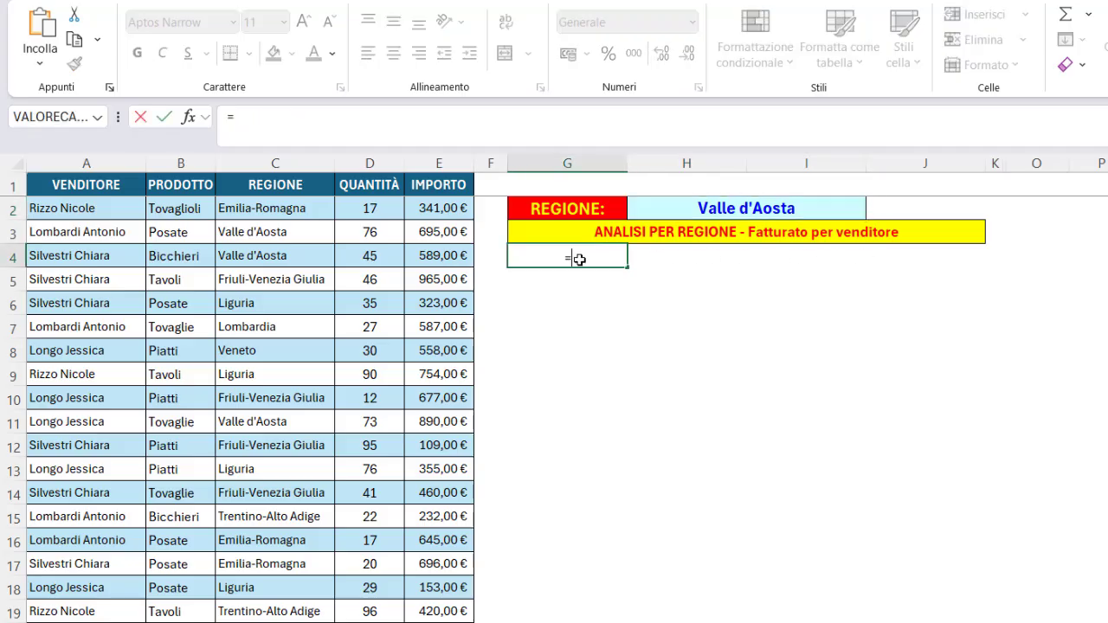
pyautogui.write('rag')
pyautogui.press('Tab')
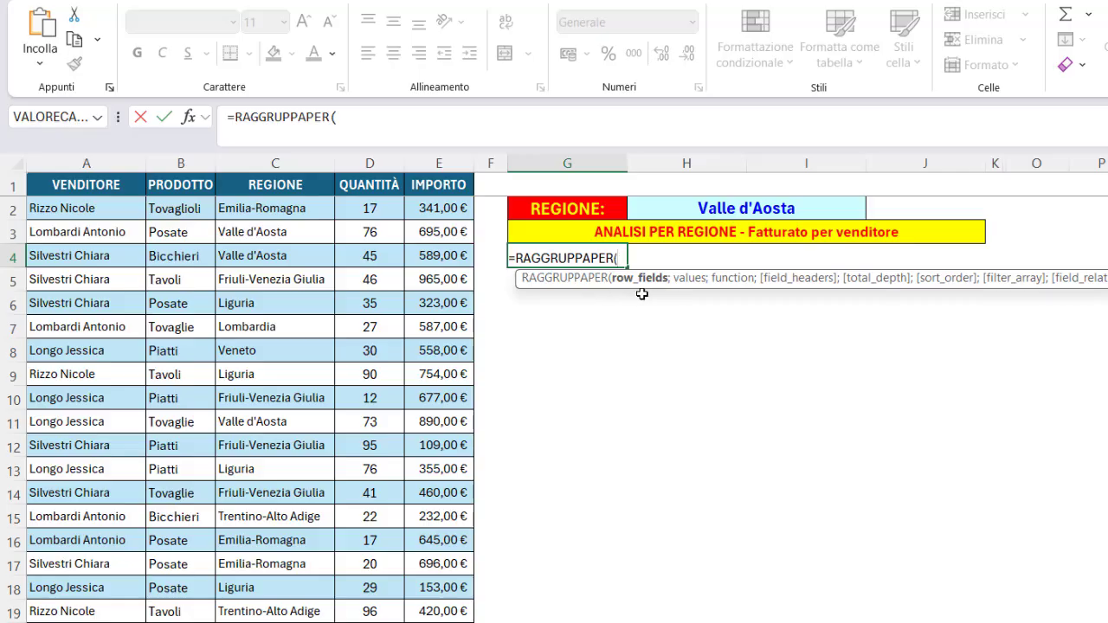
pyautogui.click(105, 172)
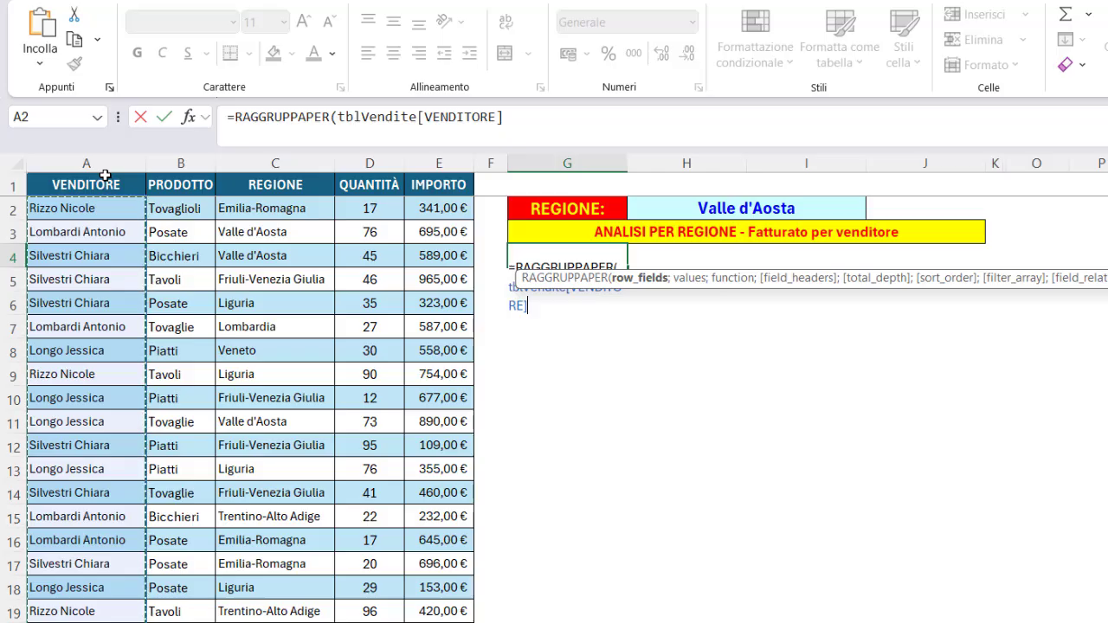
pyautogui.click(105, 176)
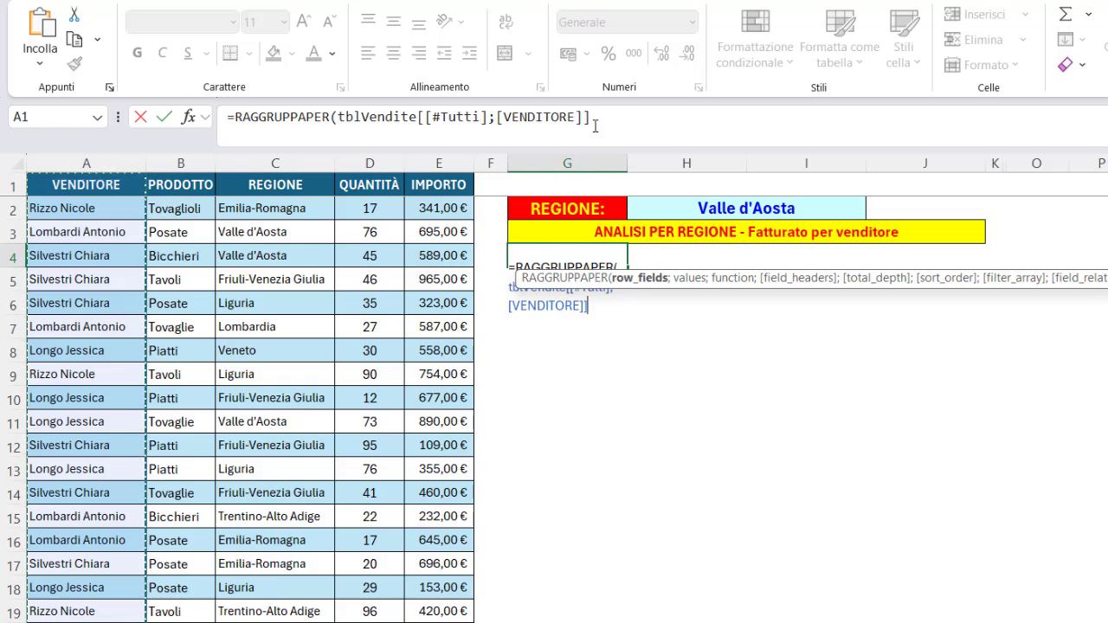
# Add the IMPORTO column, including headers, as the values and SOMMA as the aggregation function.
pyautogui.write(';')
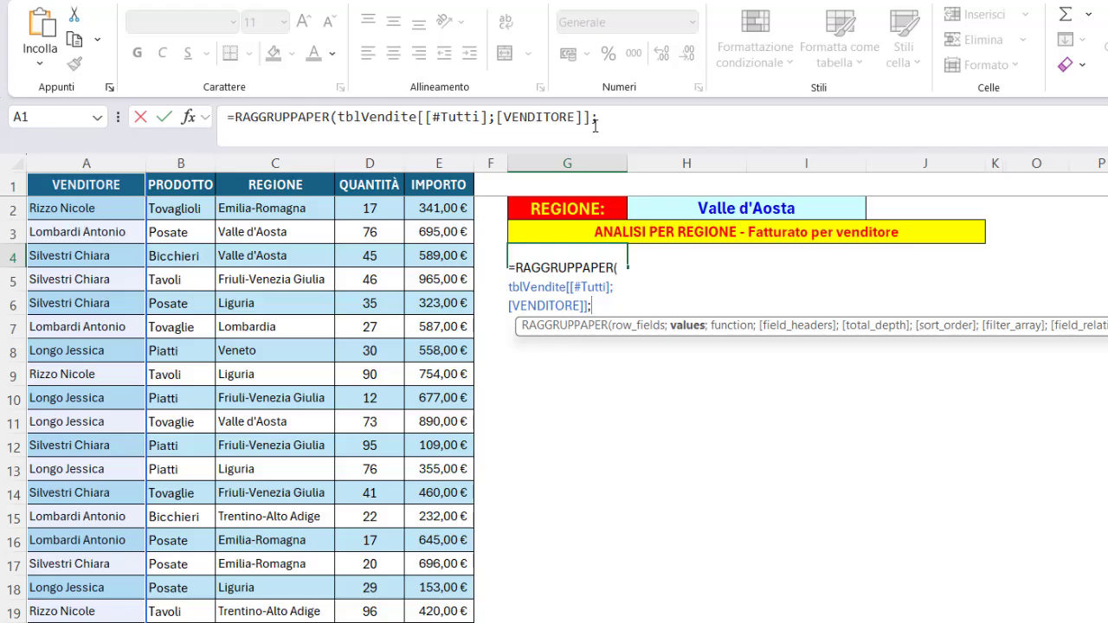
pyautogui.click(442, 171)
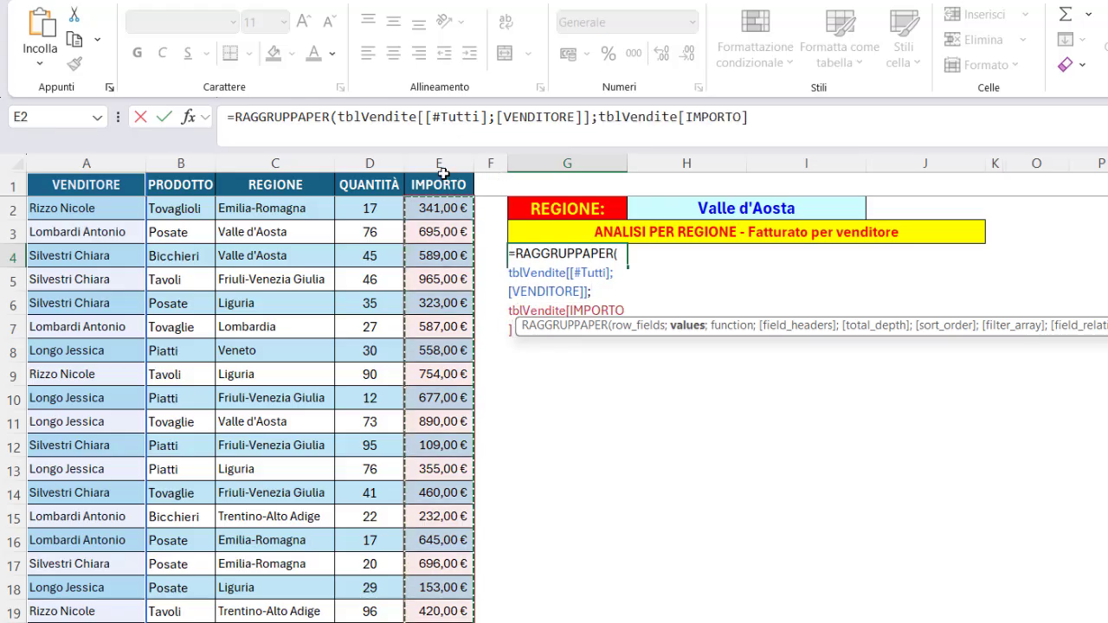
pyautogui.click(442, 170)
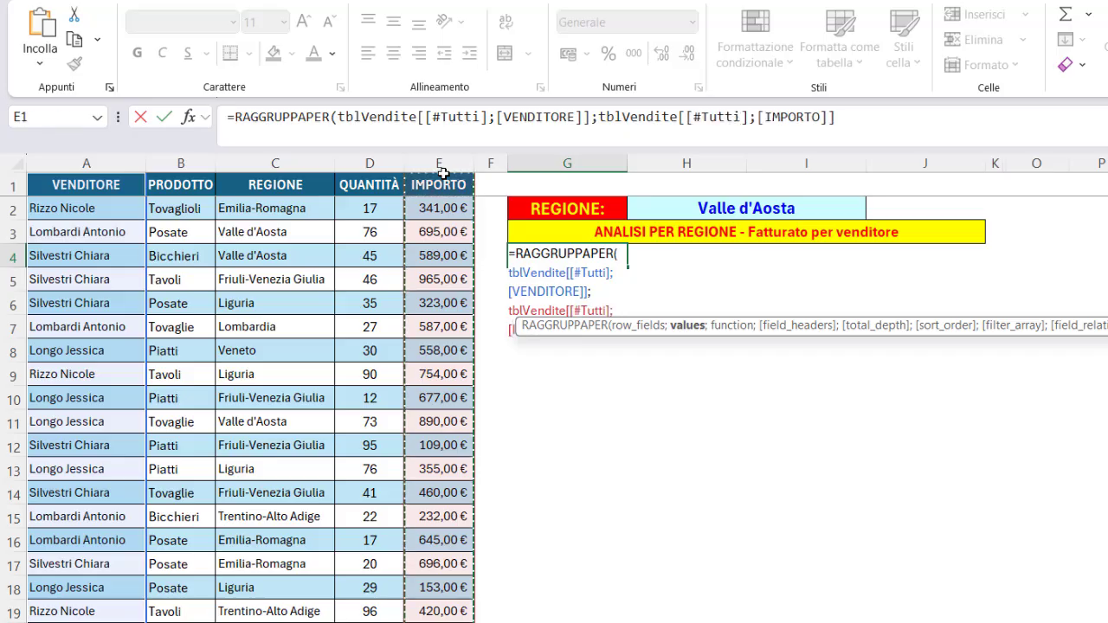
pyautogui.write(';')
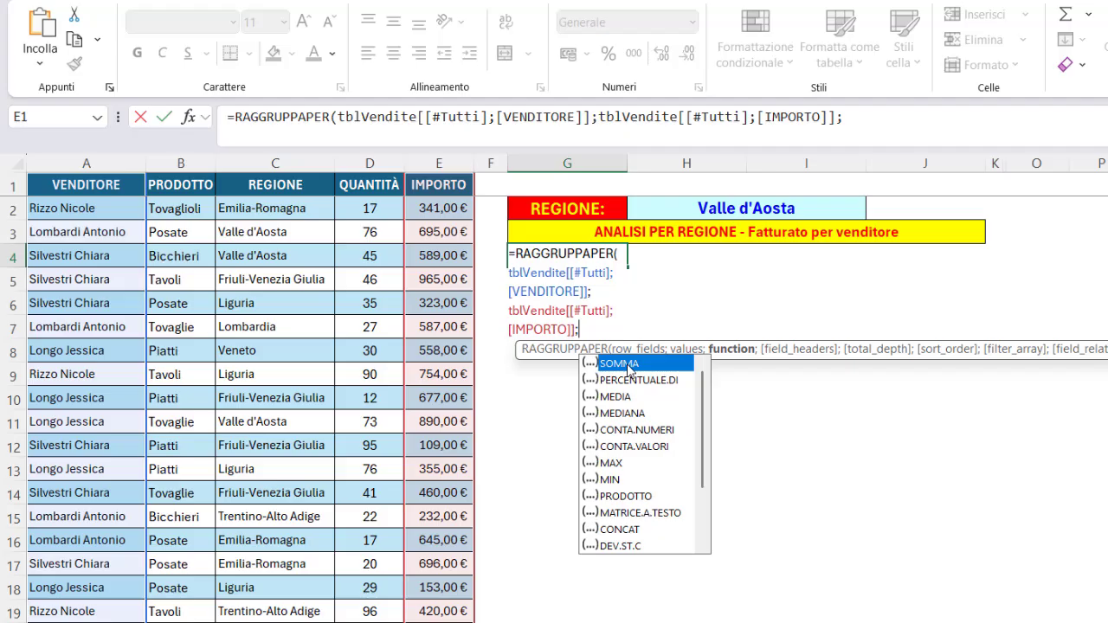
pyautogui.doubleClick(629, 364)
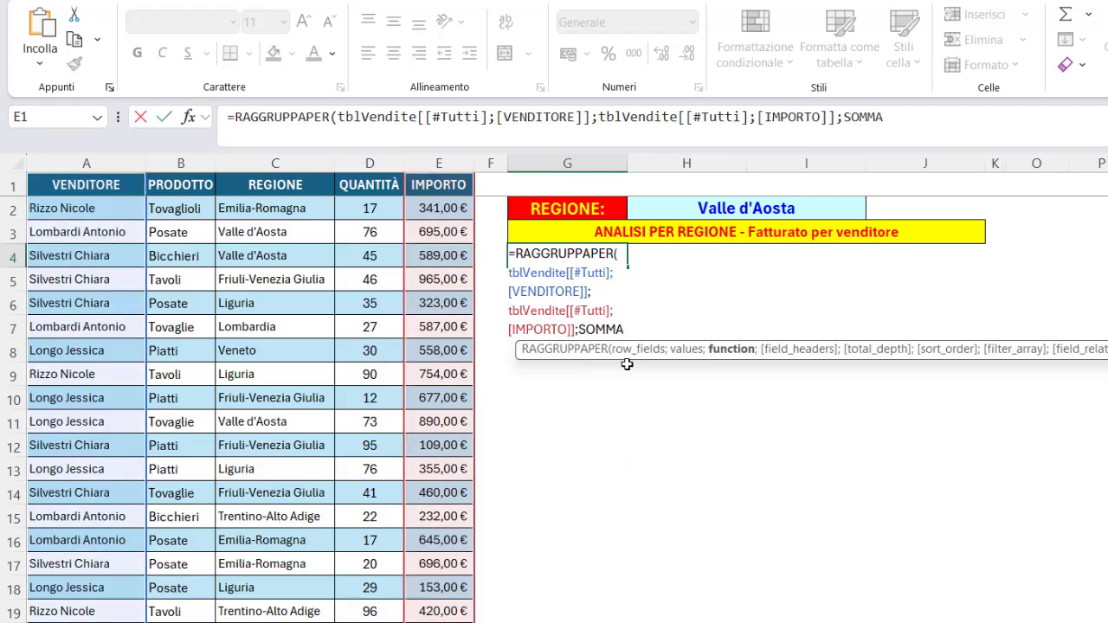
# Set the field headers argument to 3 and continue the formula on a new line.
pyautogui.write(';')
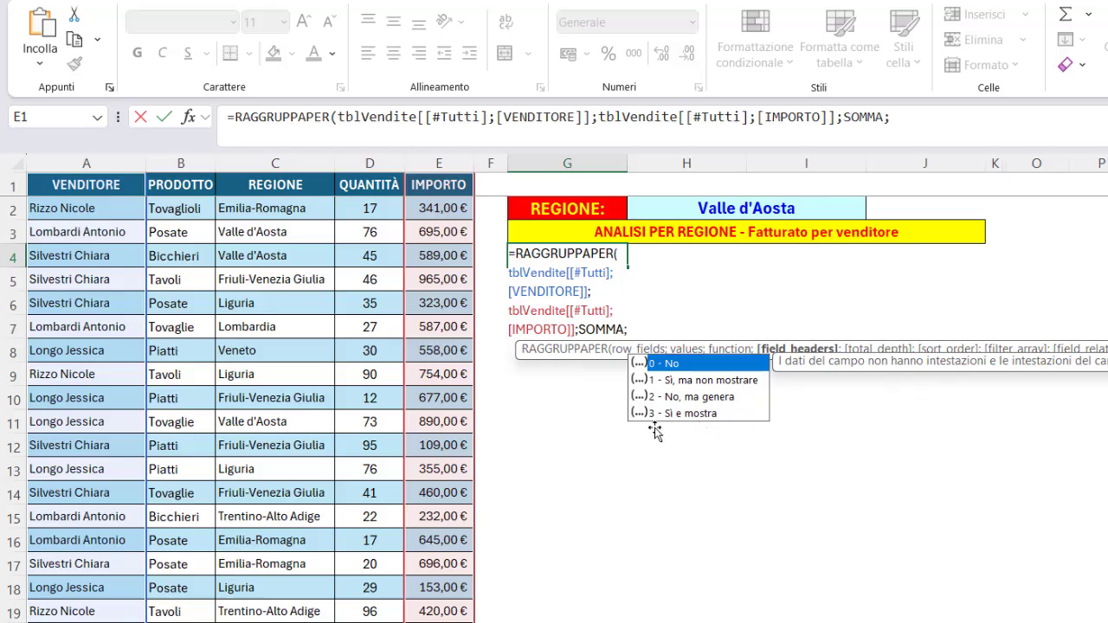
pyautogui.doubleClick(707, 412)
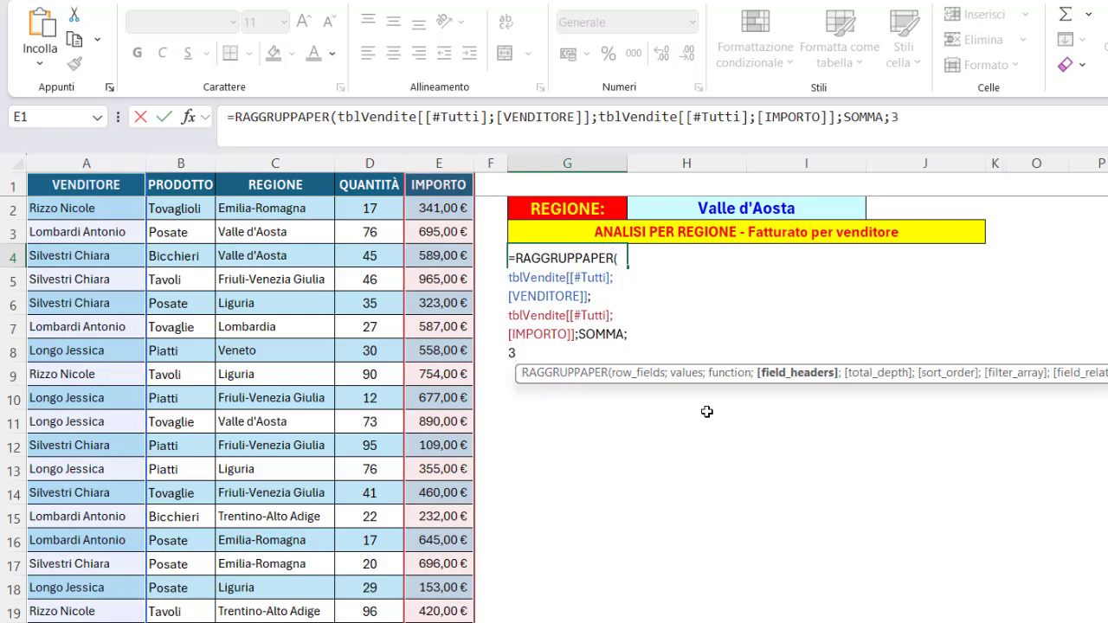
pyautogui.write(';')
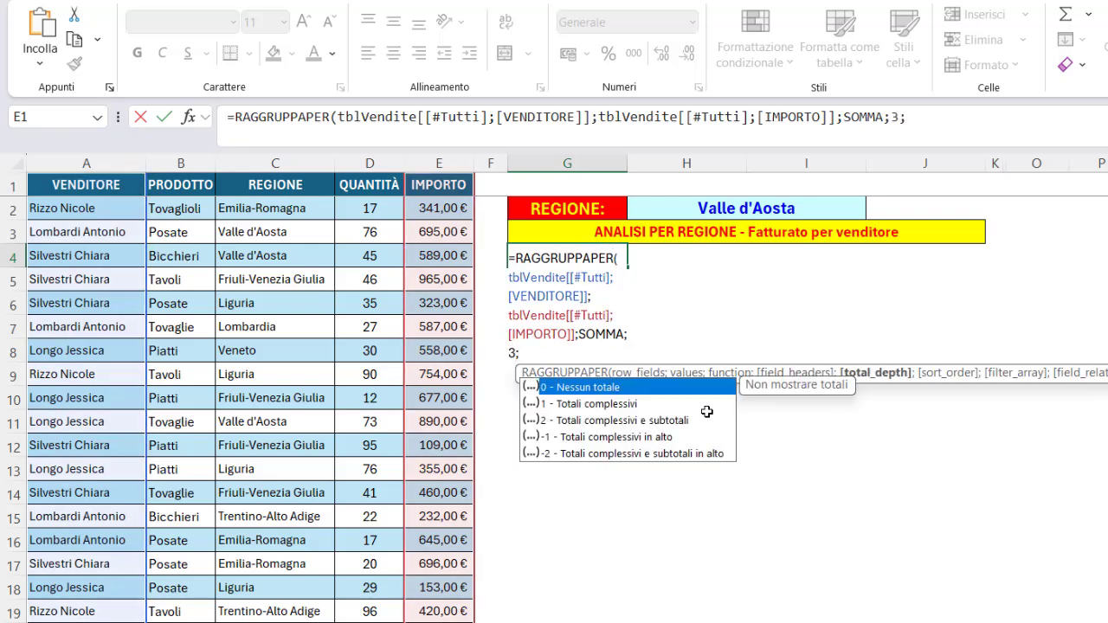
pyautogui.hotkey('alt', 'Return')
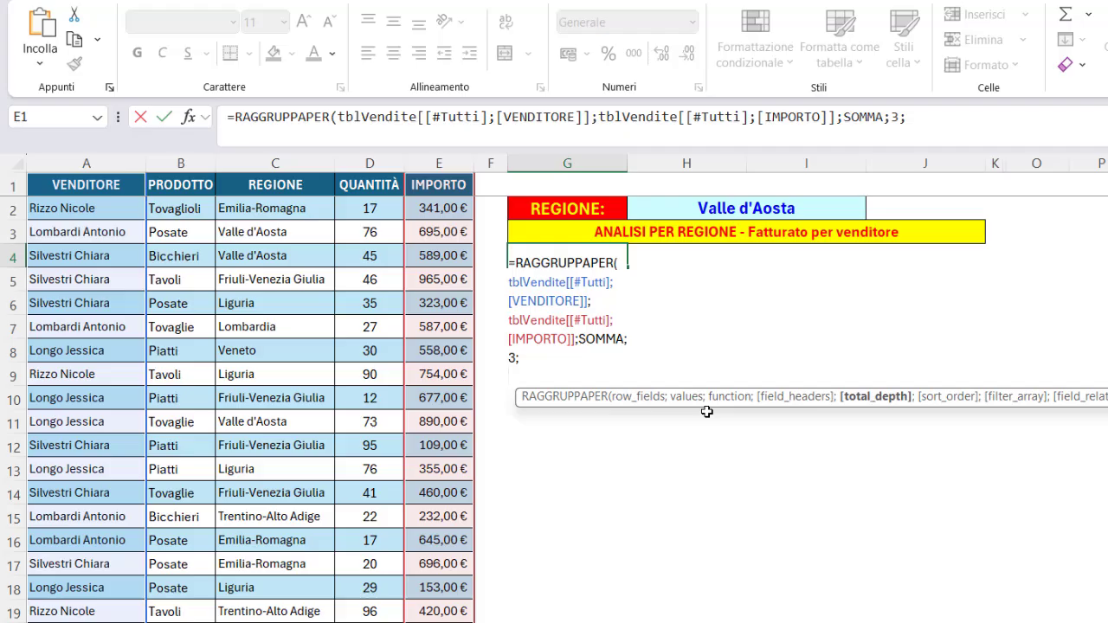
# Skip the total and sort arguments, add the filter tblVendite[[#Tutti];[REGIONE]]=H2, and enter the formula.
pyautogui.click(250, 134)
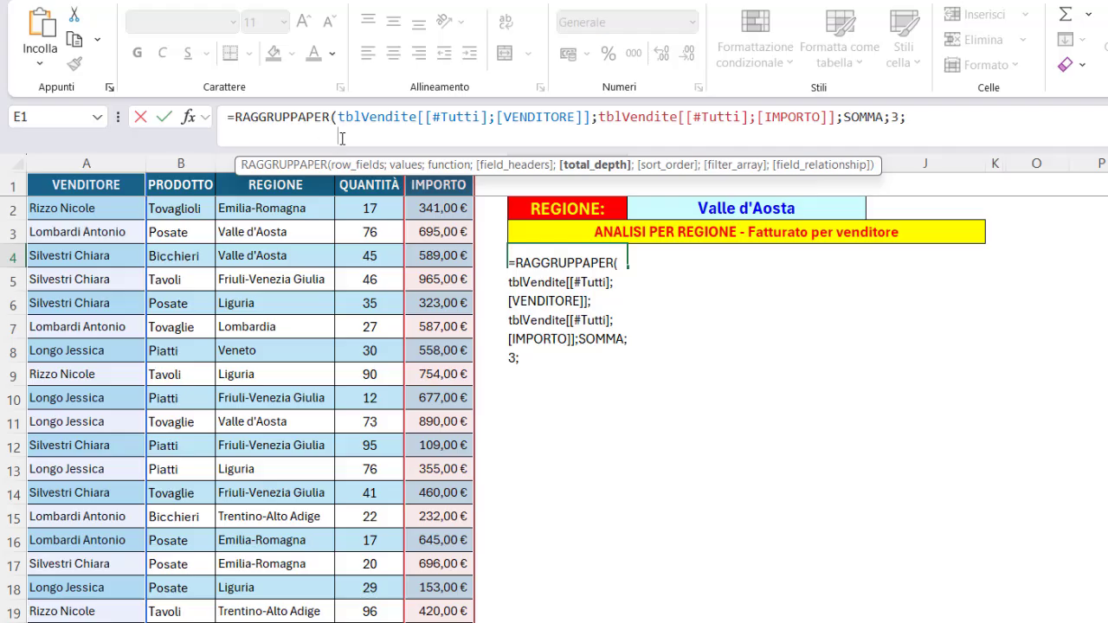
pyautogui.write(';')
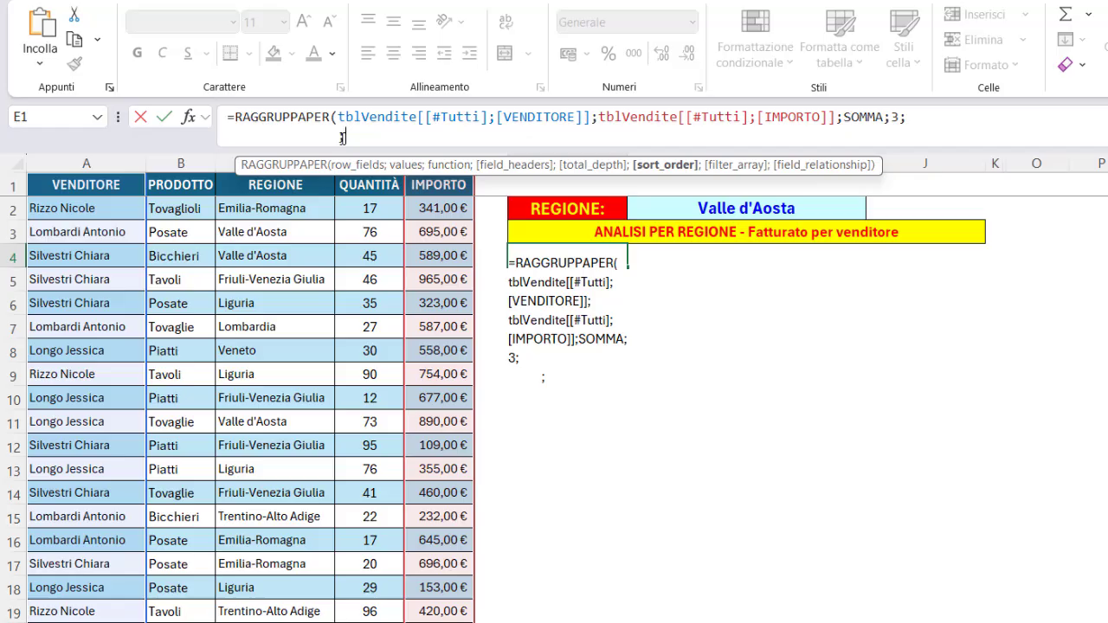
pyautogui.write(';')
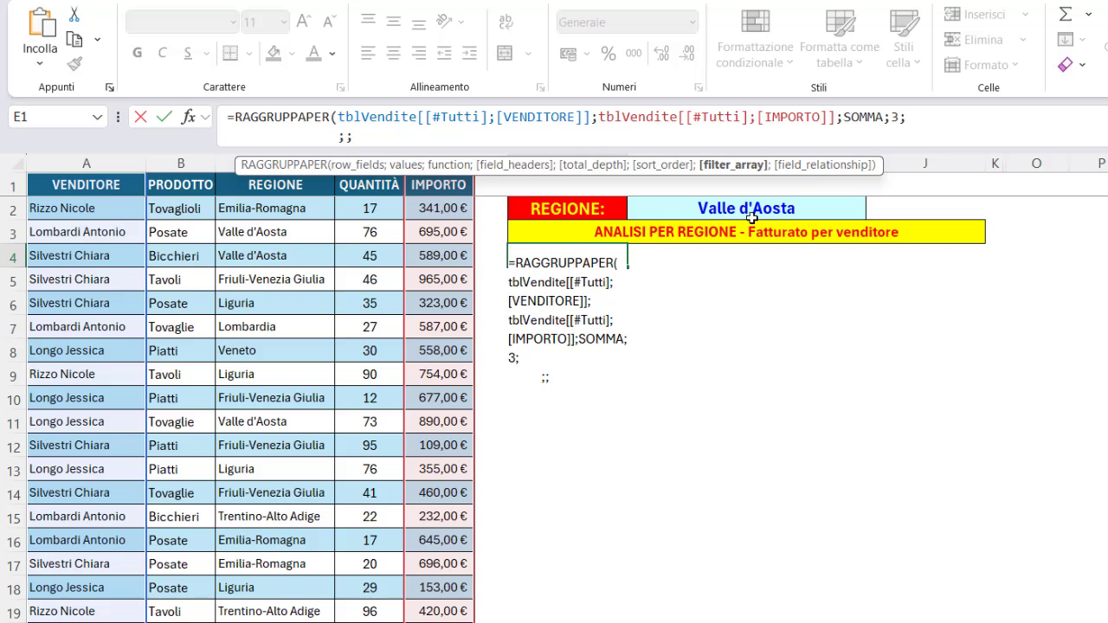
pyautogui.click(226, 170)
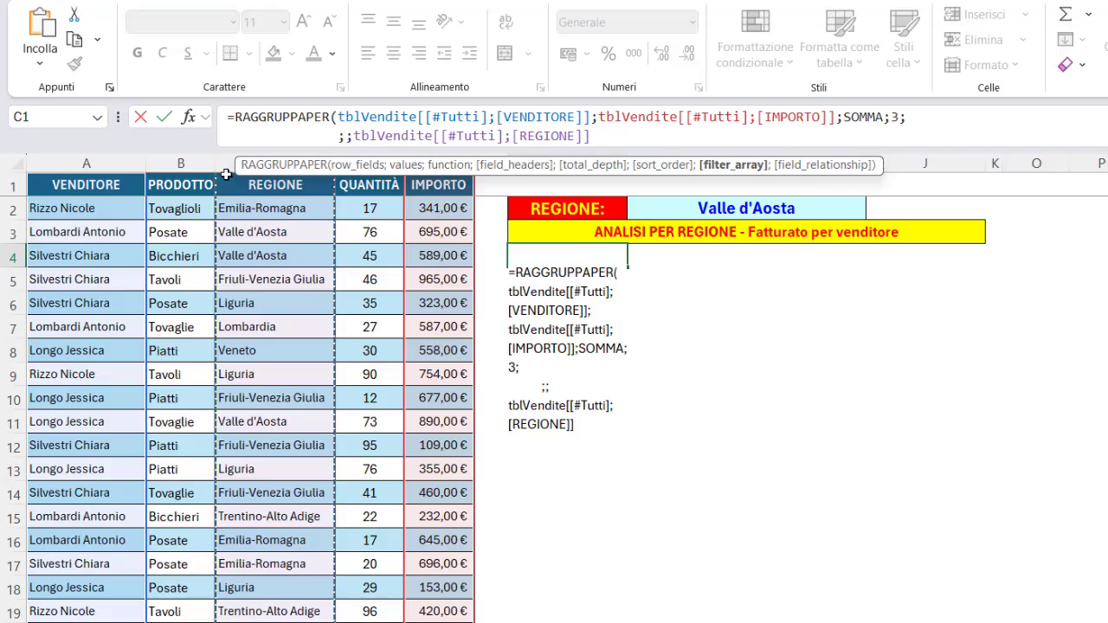
pyautogui.write('=')
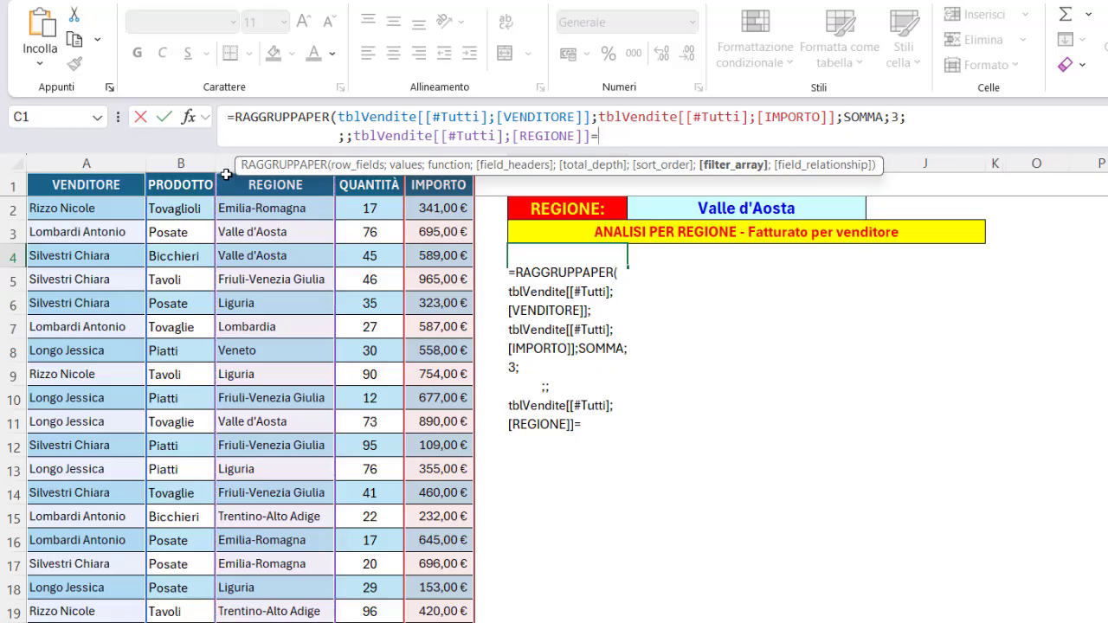
pyautogui.click(680, 212)
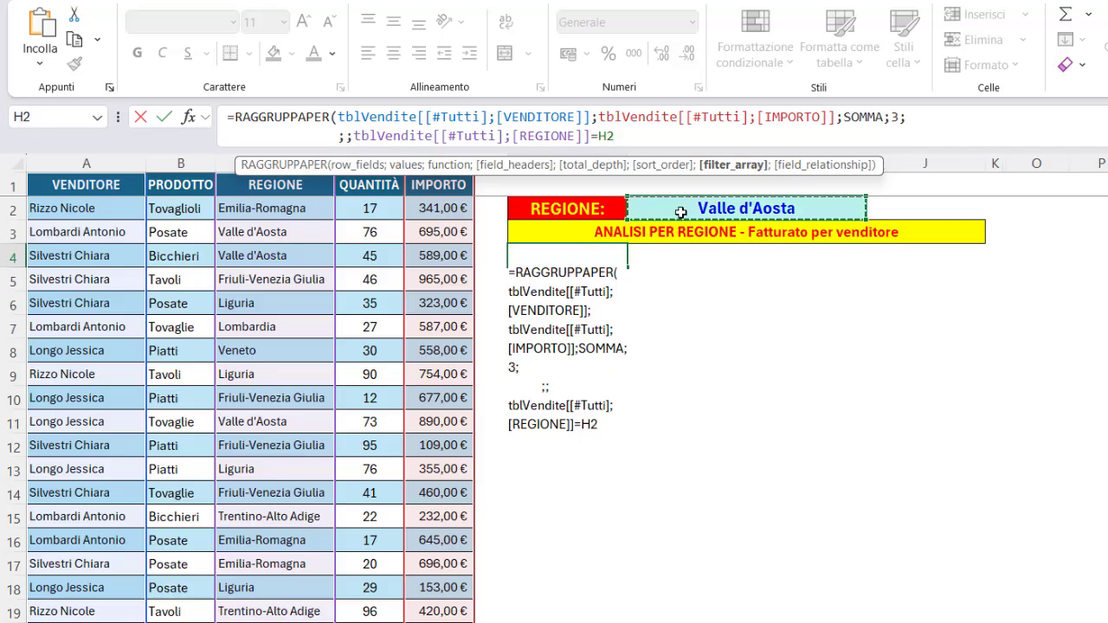
pyautogui.write(')')
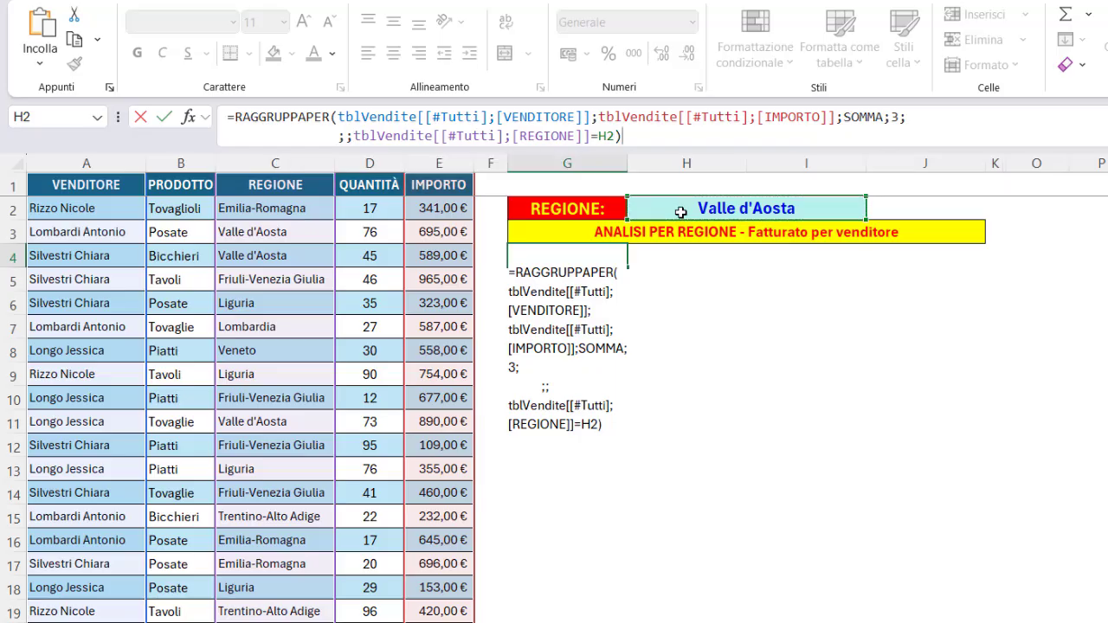
pyautogui.press('Return')
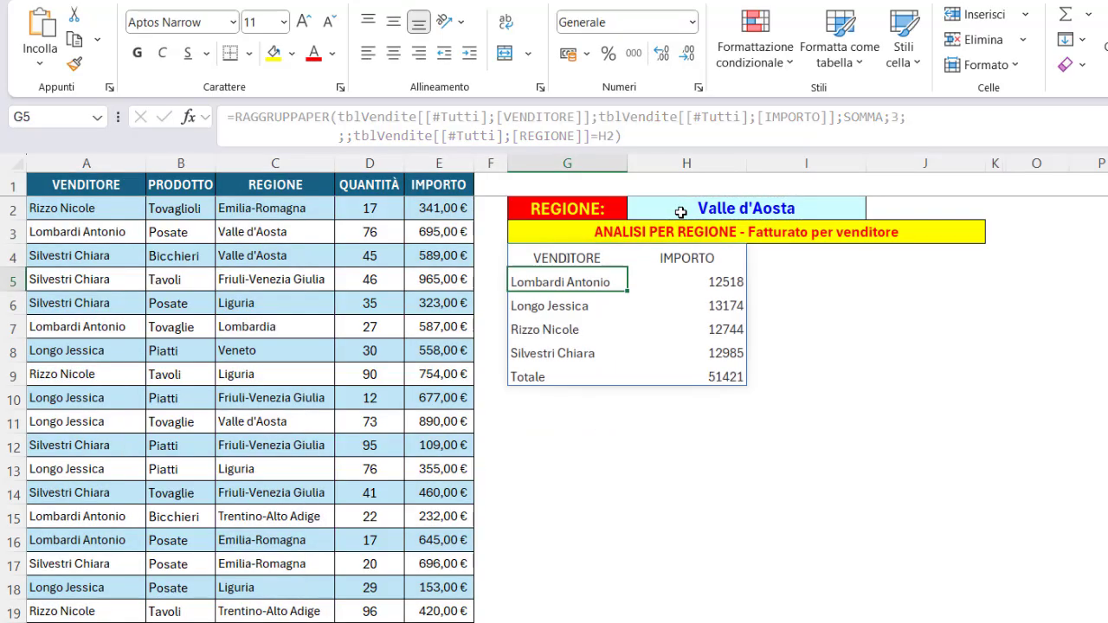
# Test the summary by switching the region in H2 to Emilia-Romagna and then Liguria.
pyautogui.click(808, 204)
pyautogui.click(874, 210)
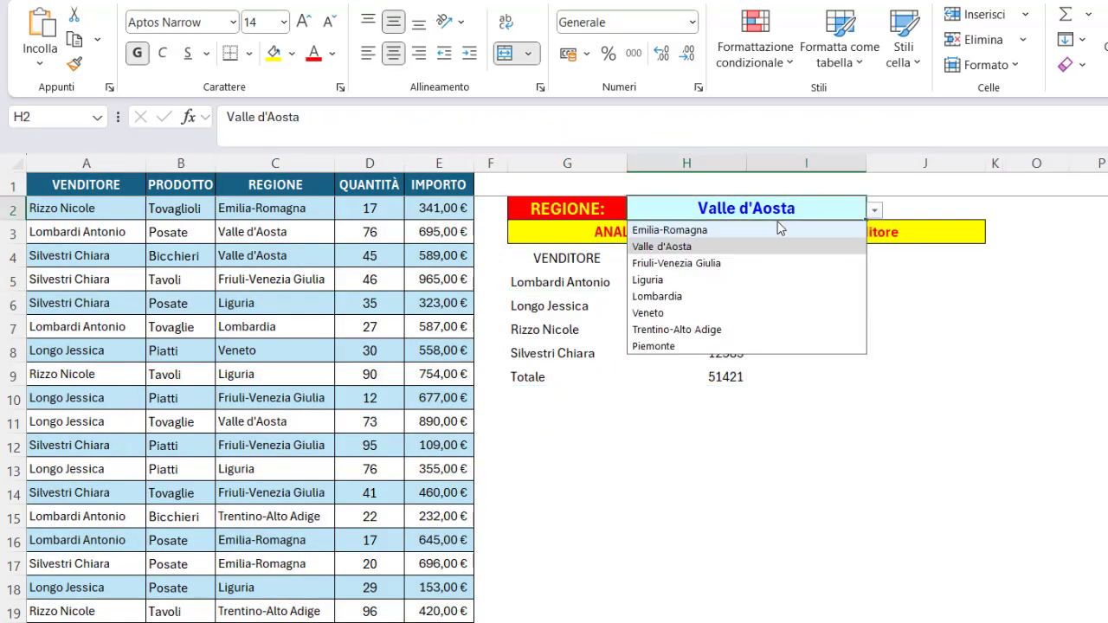
pyautogui.click(706, 234)
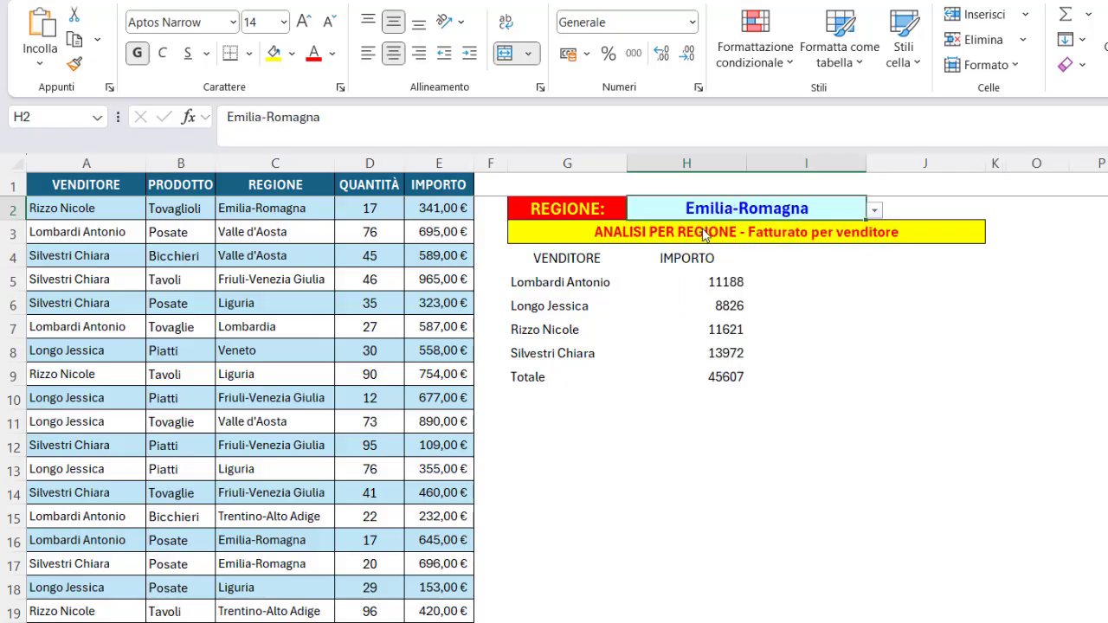
pyautogui.click(875, 210)
pyautogui.click(677, 280)
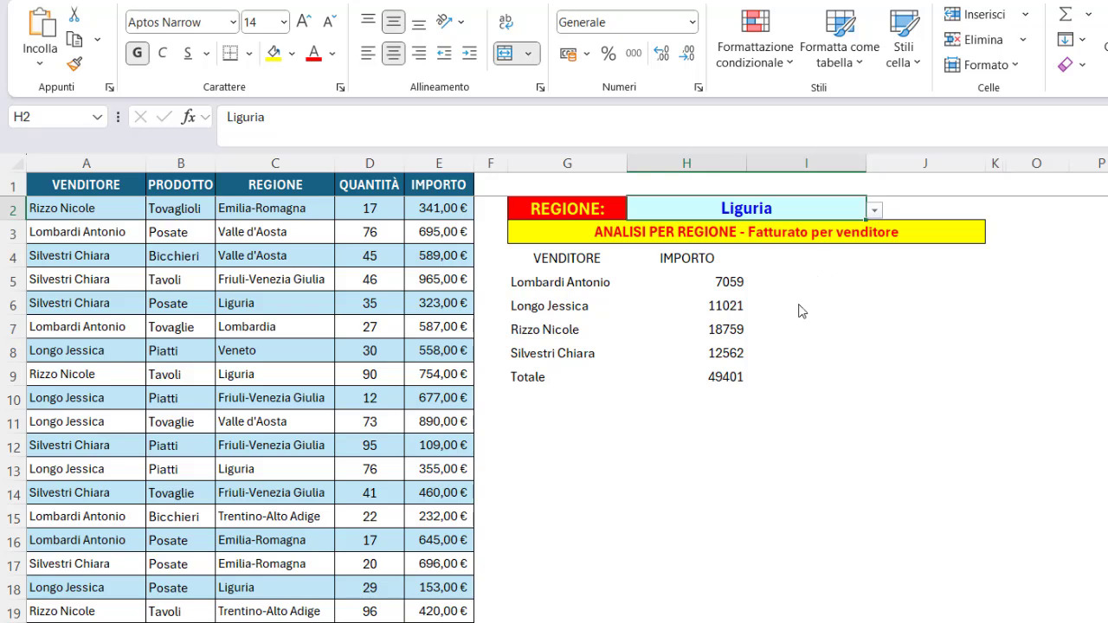
# Clear the region cell H2 and select the formula cell G4.
pyautogui.press('Delete')
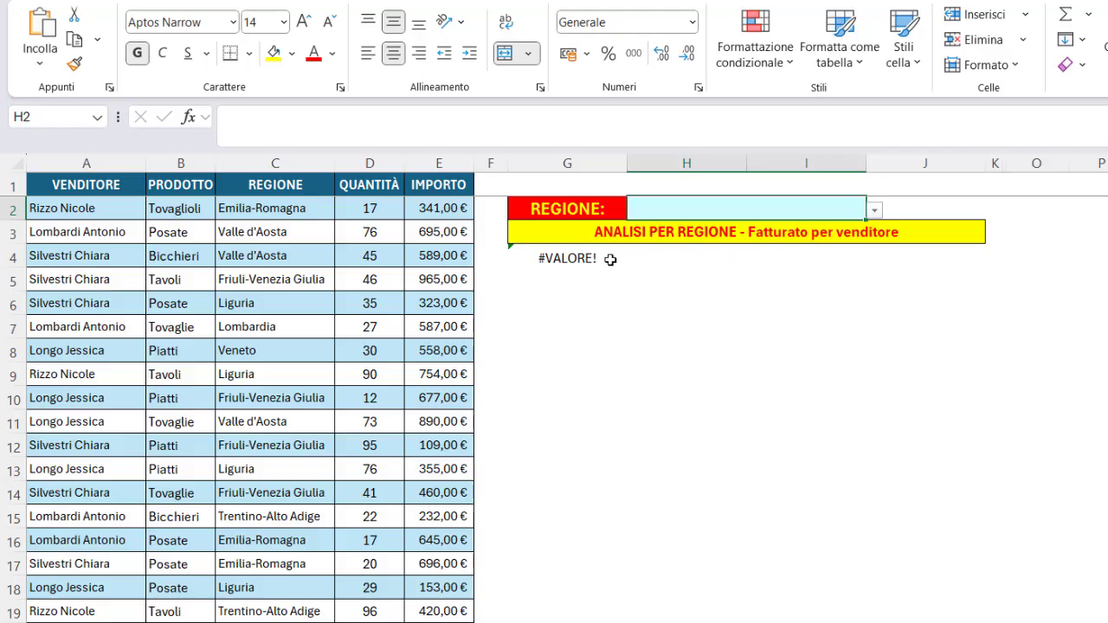
pyautogui.click(571, 253)
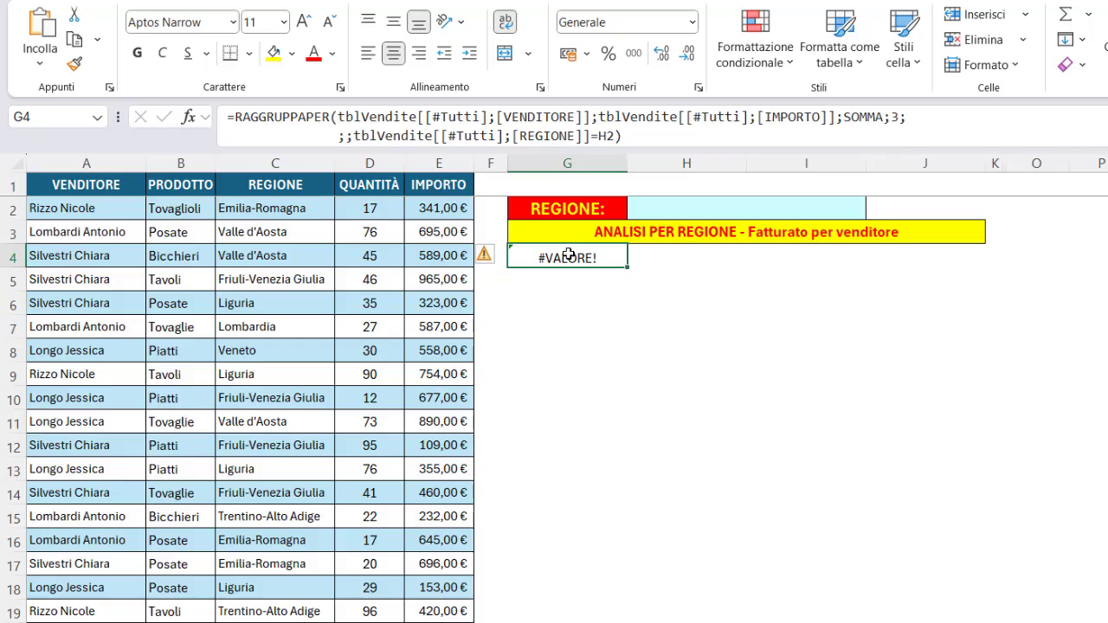
# Change the filter argument in G4 to SE(H2="";NON(tblVendite[[#Tutti];[REGIONE]]=H2);tblVendite[[#Tutti];[REGIONE]]=H2) so an empty region shows all sellers, and enter it.
pyautogui.doubleClick(569, 254)
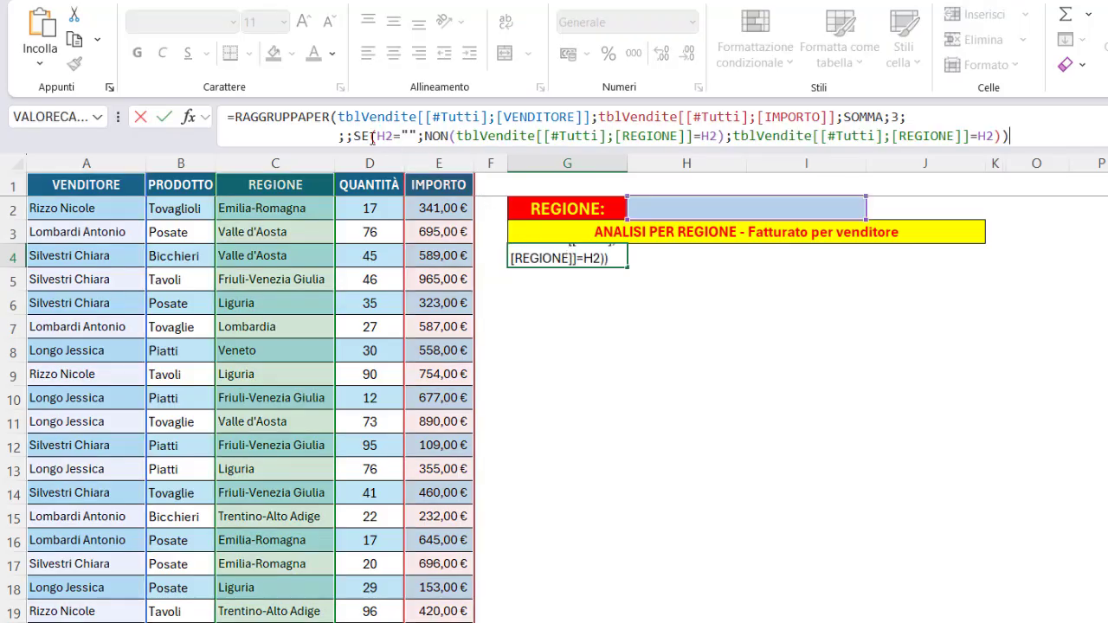
pyautogui.click(354, 136)
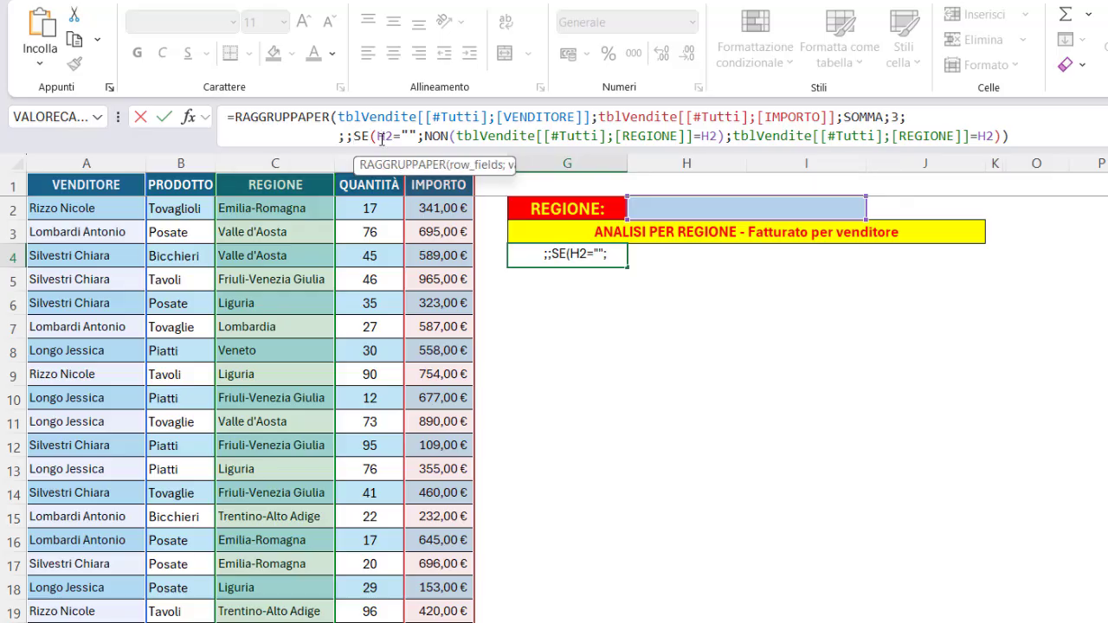
pyautogui.click(381, 136)
pyautogui.click(386, 165)
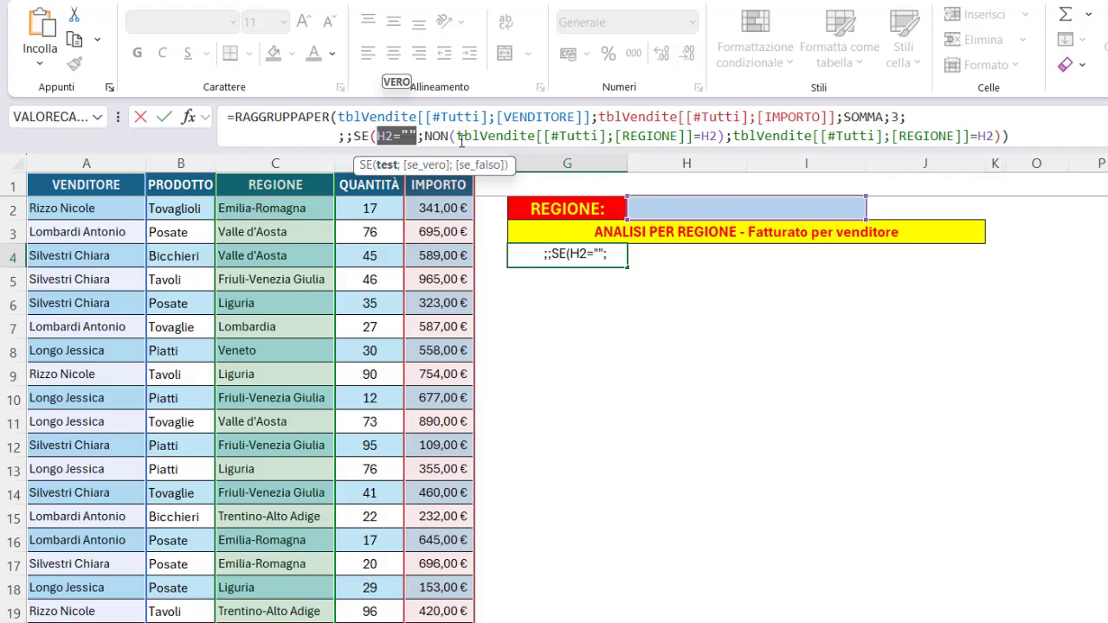
pyautogui.moveTo(457, 136); pyautogui.dragTo(716, 136)
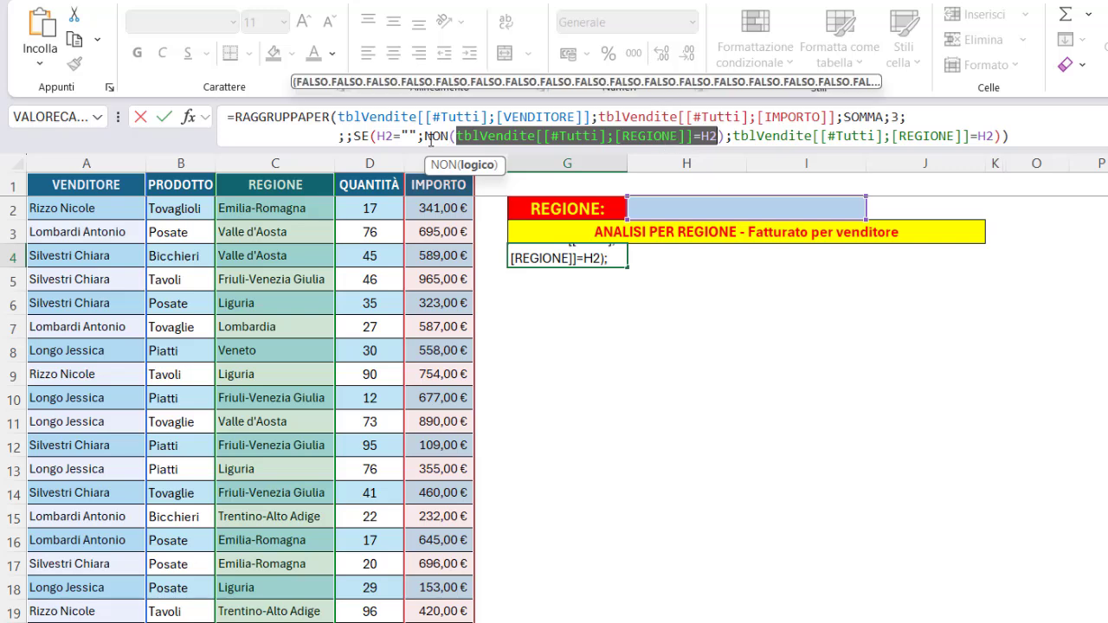
pyautogui.moveTo(422, 136); pyautogui.dragTo(726, 136)
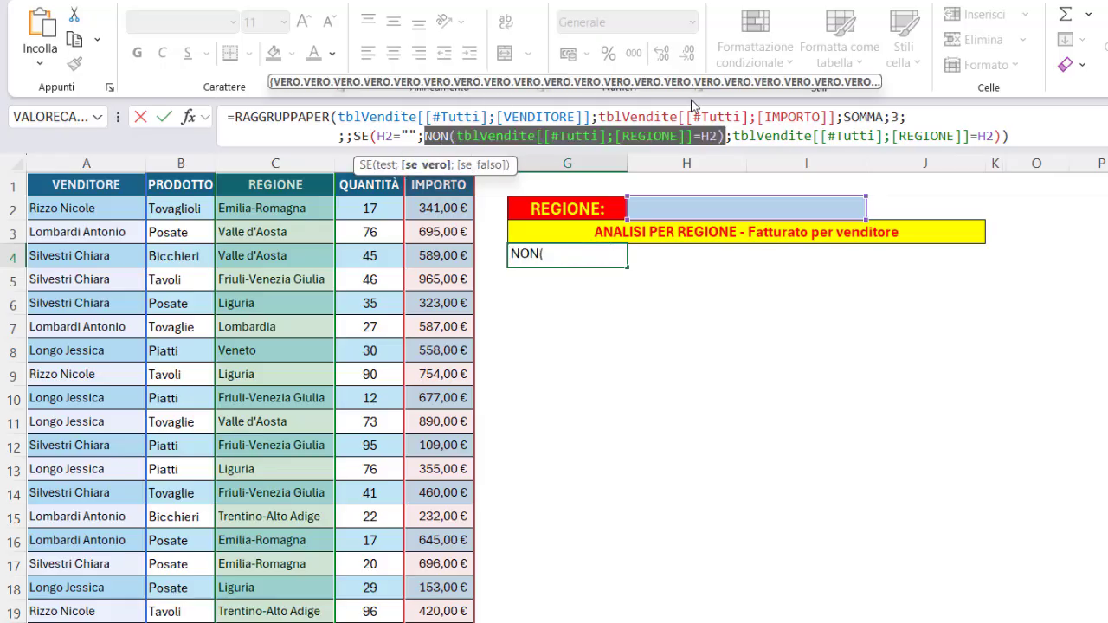
pyautogui.click(479, 166)
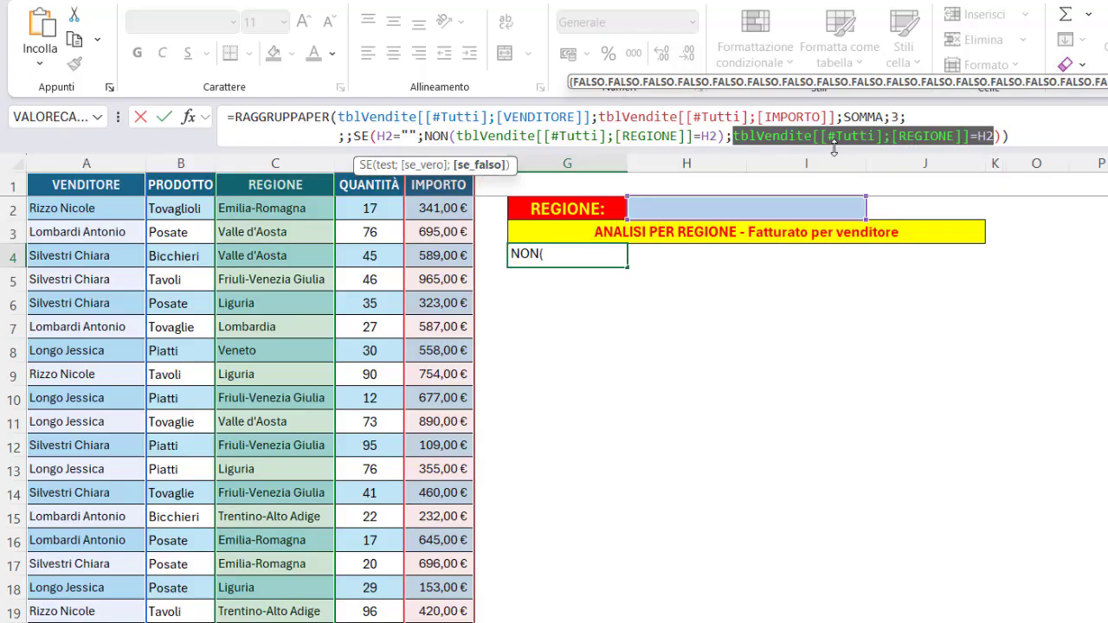
pyautogui.press('Return')
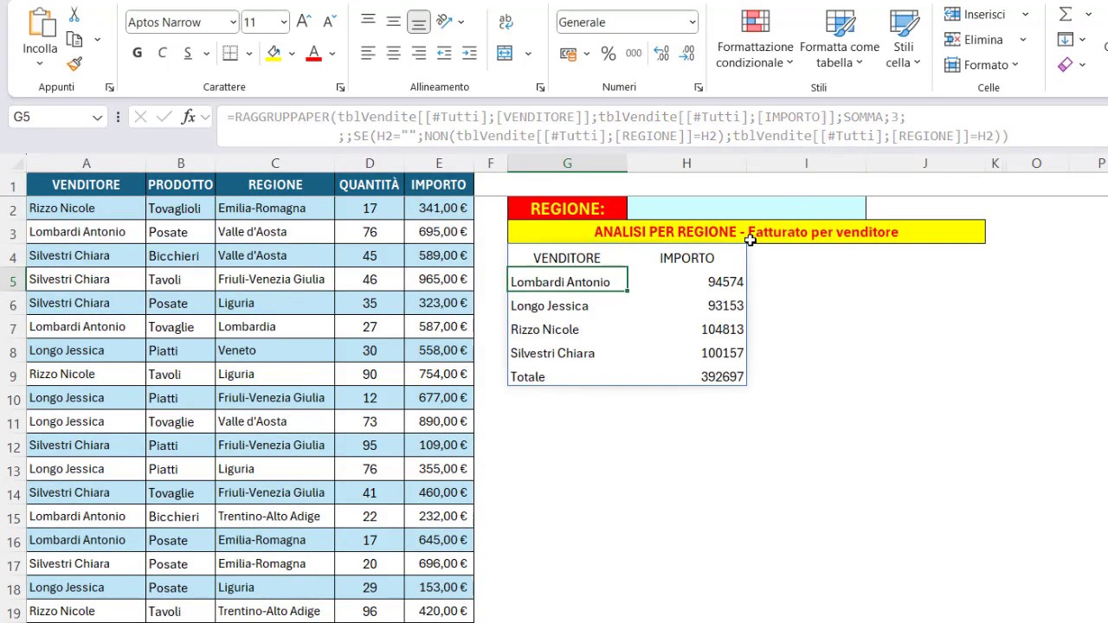
# Pick a region from the drop-down in H2 to test the seller summary.
pyautogui.click(823, 206)
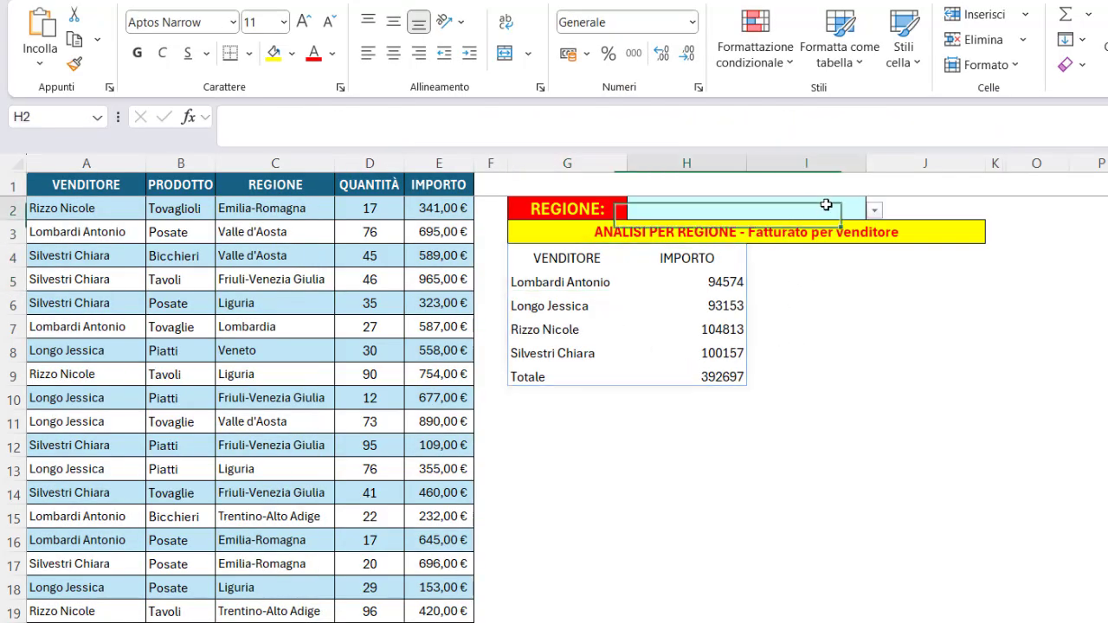
pyautogui.click(875, 211)
pyautogui.click(710, 248)
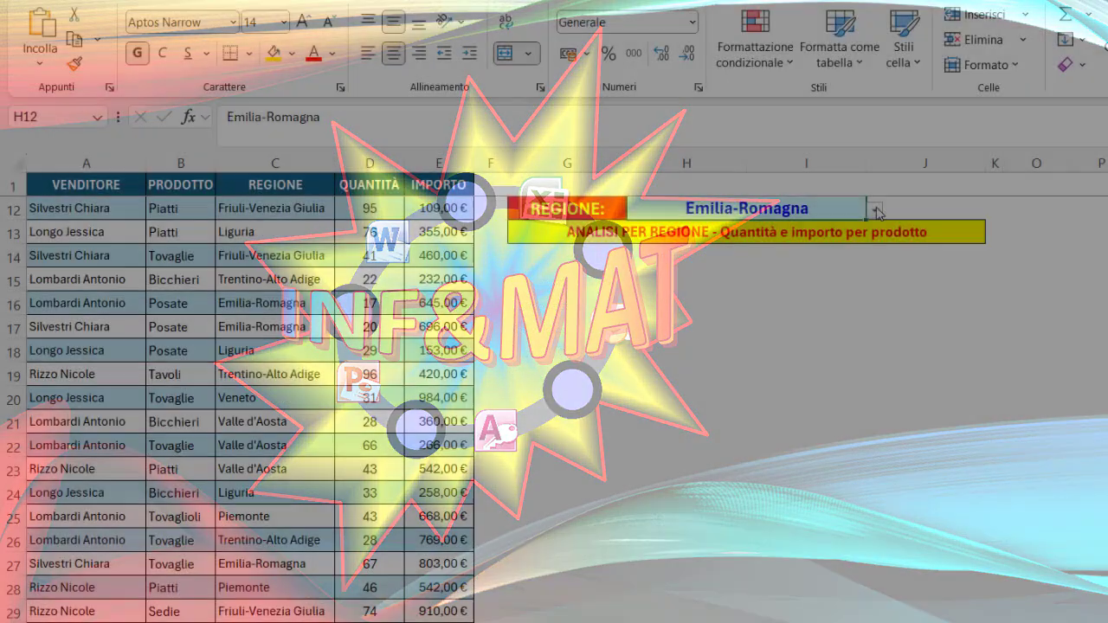
# Set the region cell H12 to Friuli-Venezia Giulia.
pyautogui.click(875, 210)
pyautogui.click(727, 263)
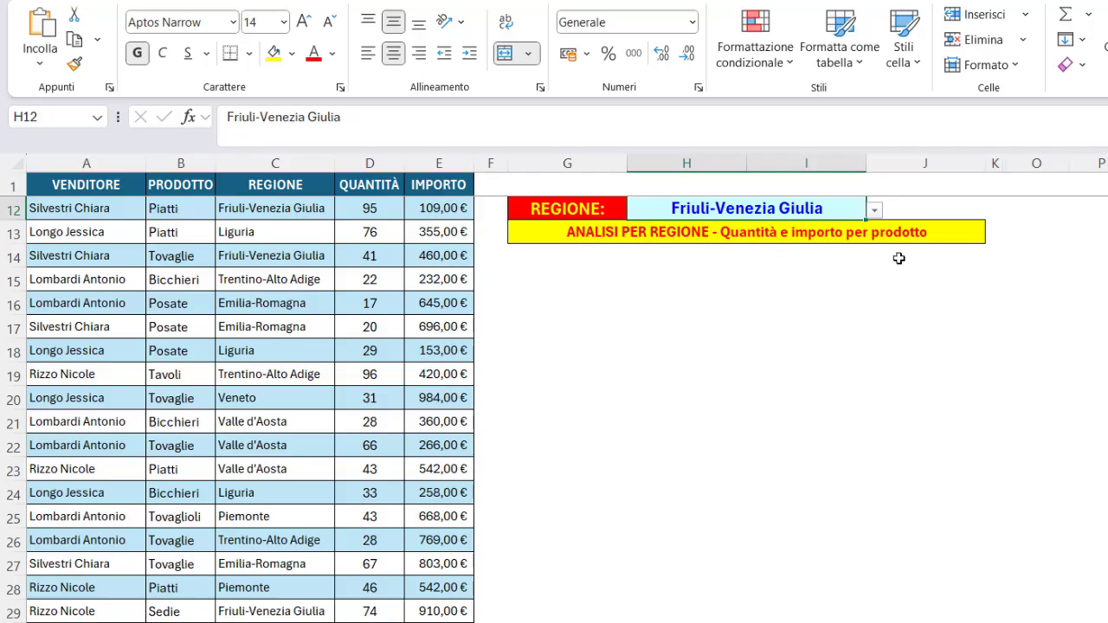
# Start a RAGGRUPPAPER formula in G14 with tblVendite[[#Tutti];[PRODOTTO]] as row fields.
pyautogui.click(589, 257)
pyautogui.write('=rag')
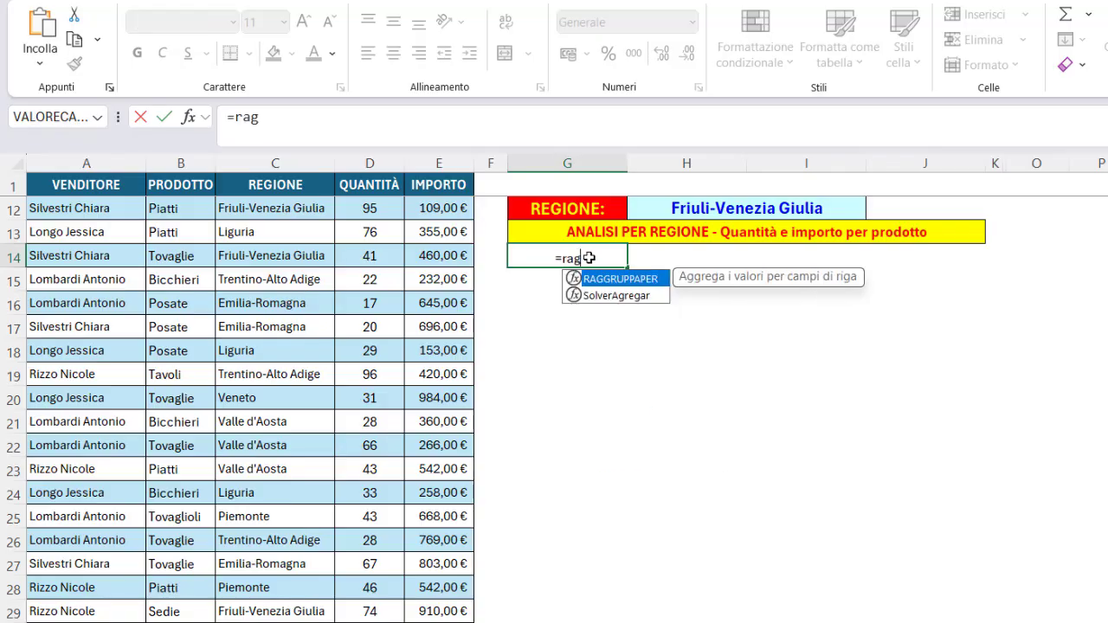
pyautogui.press('Tab')
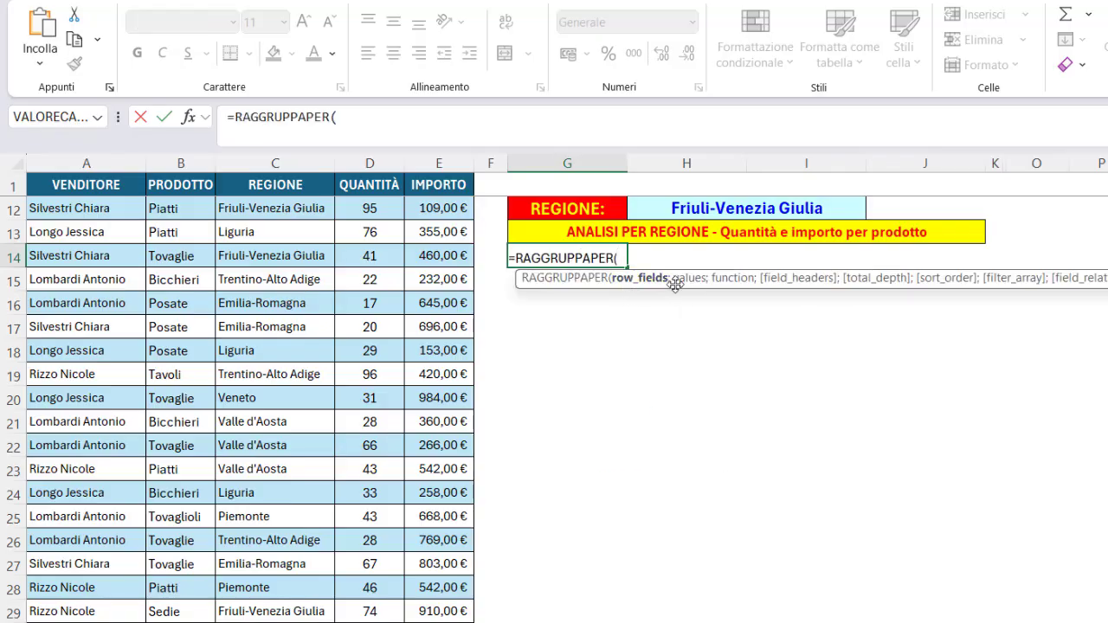
pyautogui.click(169, 173)
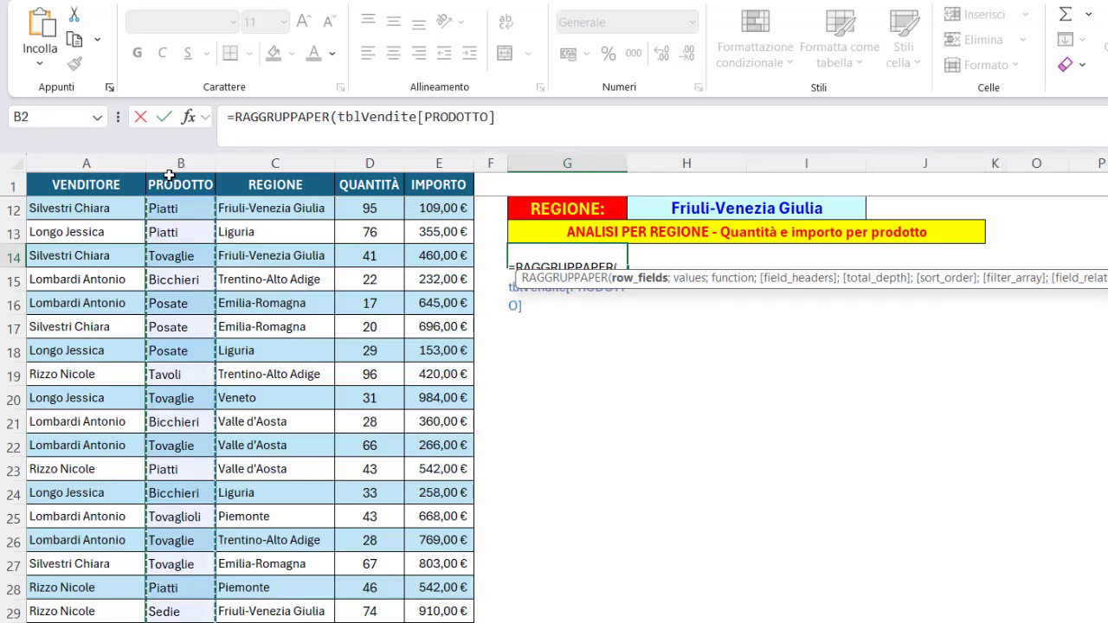
pyautogui.click(170, 174)
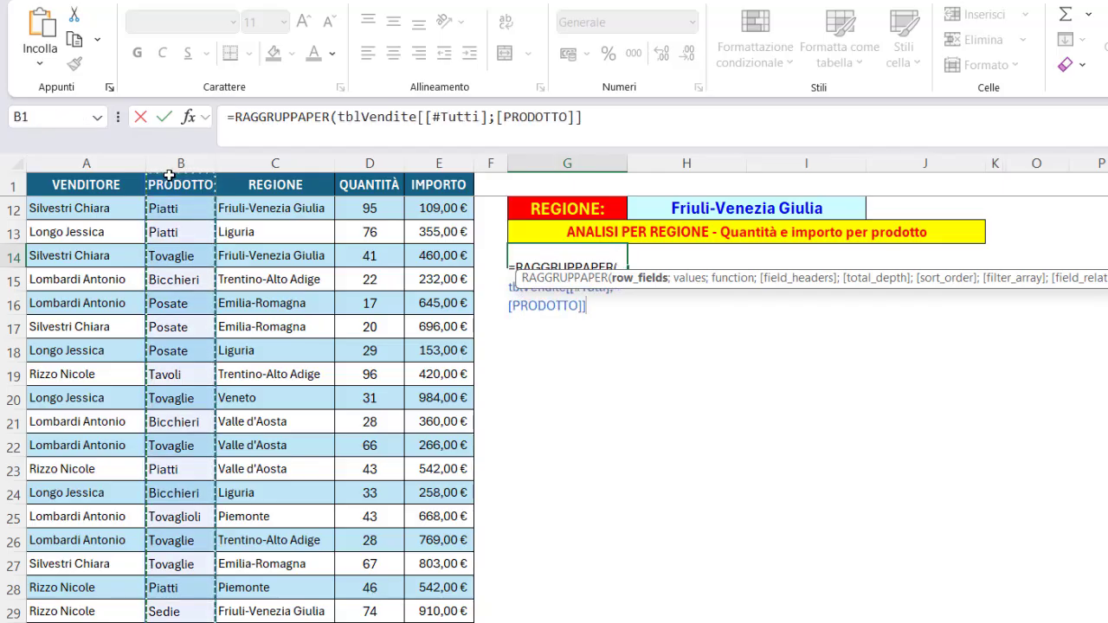
pyautogui.write(';')
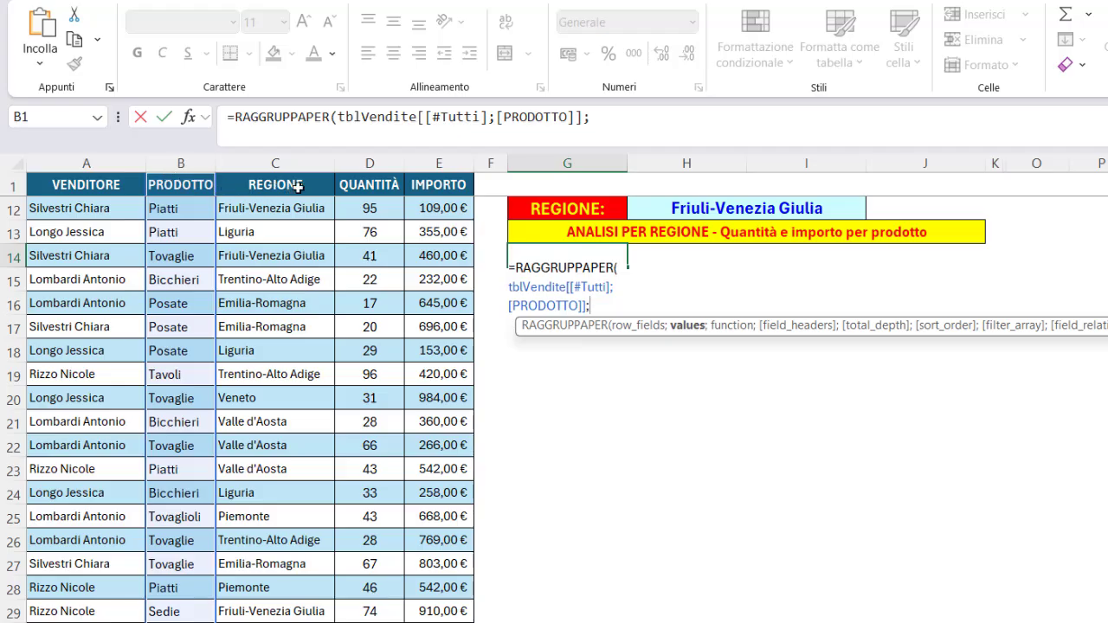
# Add the values argument tblVendite[[#Tutti];[QUANTITÀ]:[IMPORTO]], inserting the [#Tutti] specifier.
pyautogui.moveTo(355, 173); pyautogui.dragTo(418, 183)
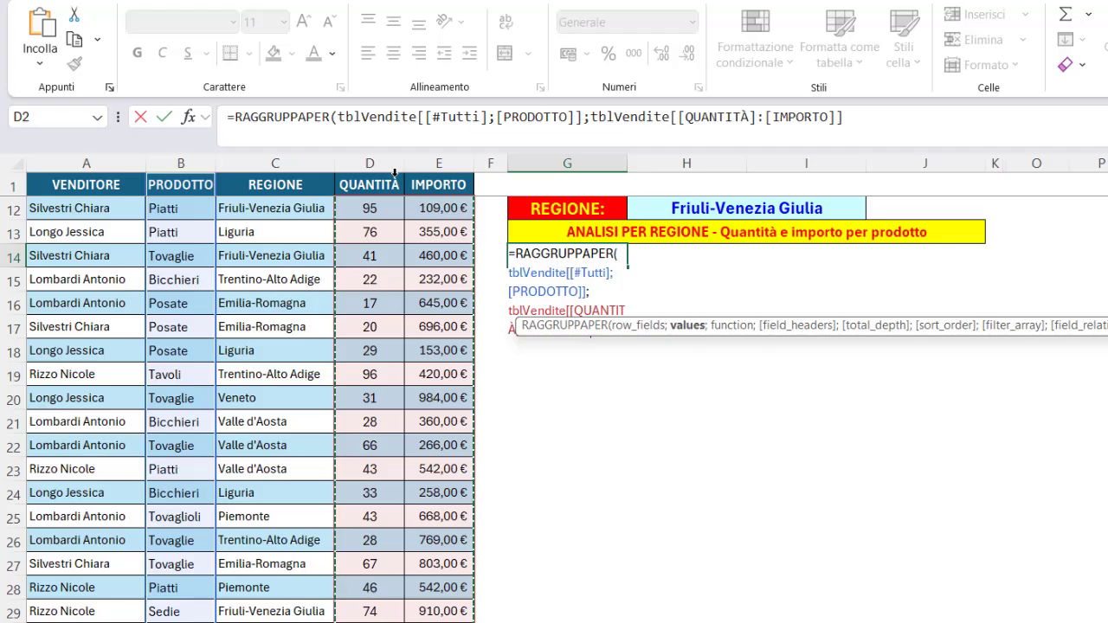
pyautogui.moveTo(422, 116); pyautogui.dragTo(496, 117)
pyautogui.hotkey('ctrl', 'c')
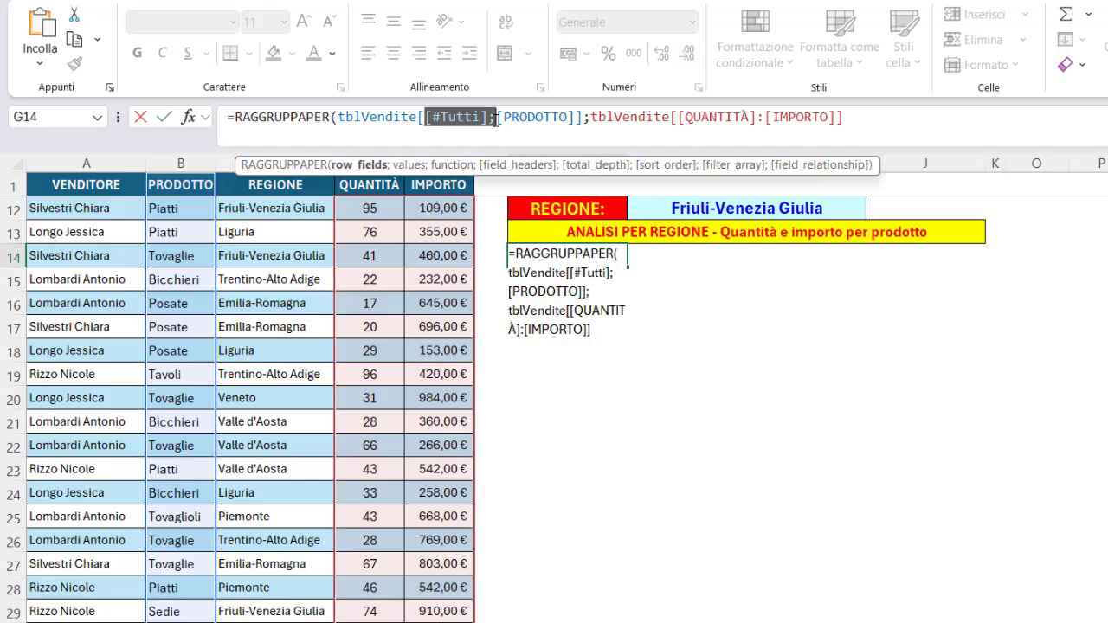
pyautogui.click(677, 117)
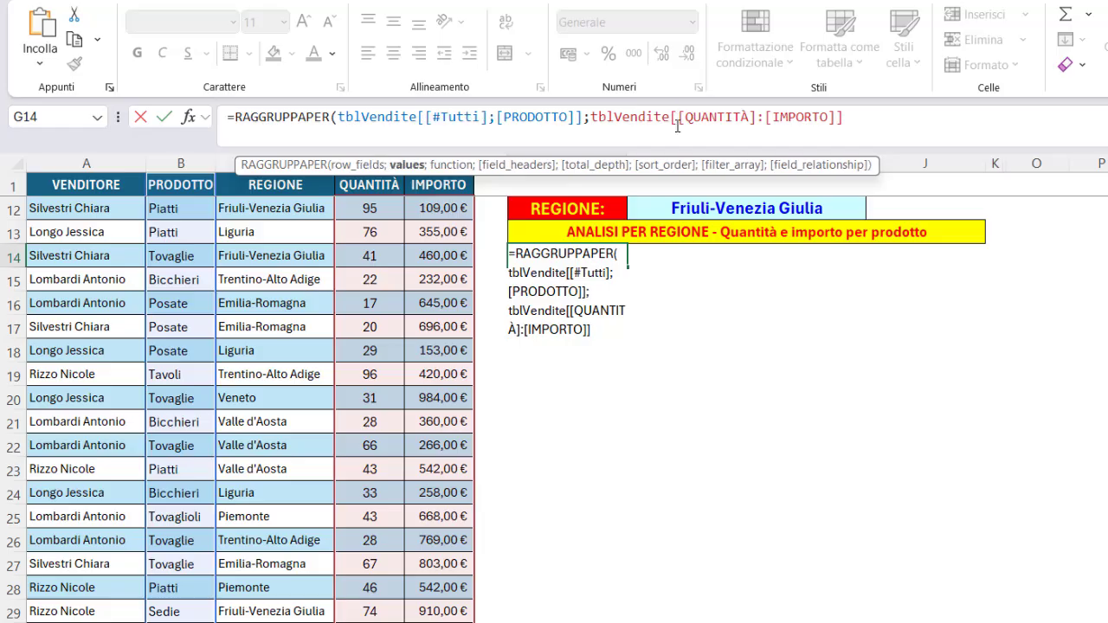
pyautogui.hotkey('ctrl', 'v')
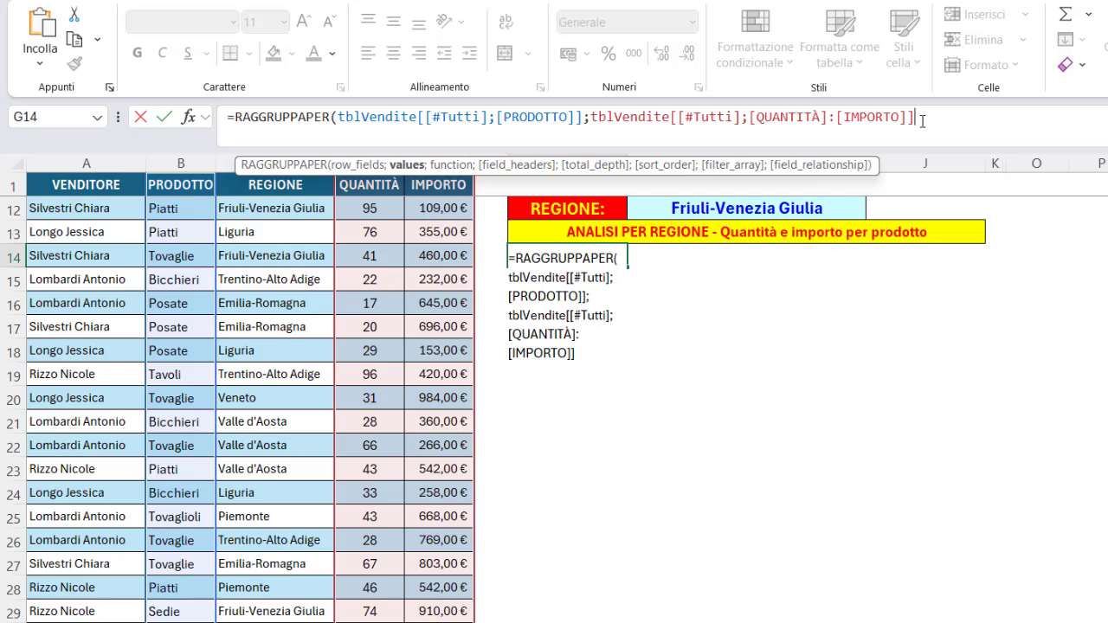
# Continue the formula on a new line with SOMMA as the function and 3 as field headers.
pyautogui.write(';')
pyautogui.hotkey('alt', 'Return')
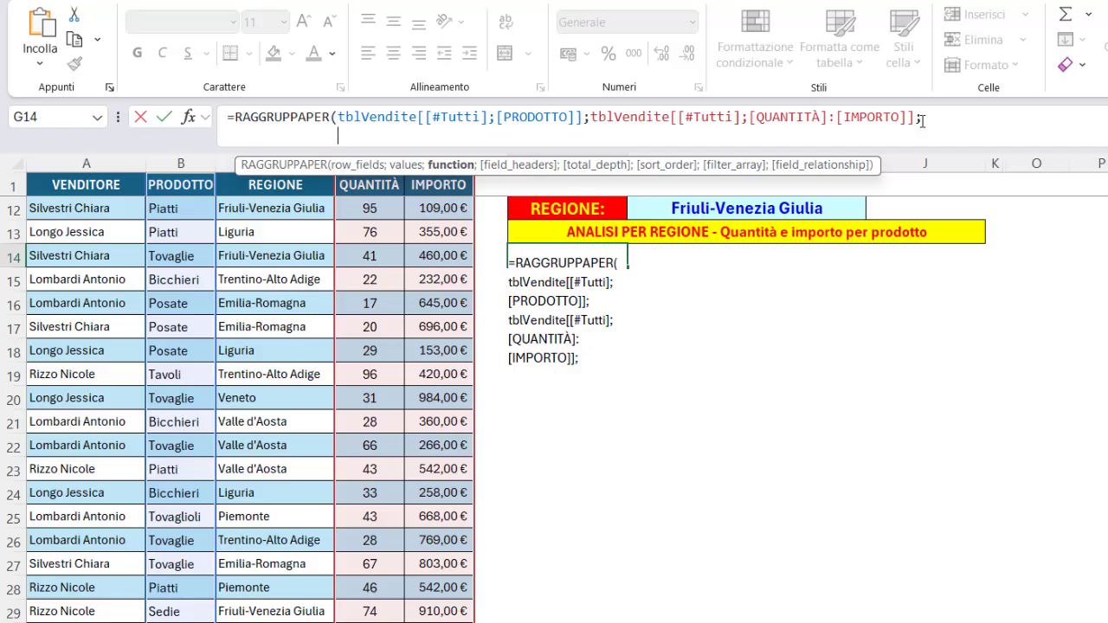
pyautogui.write('so')
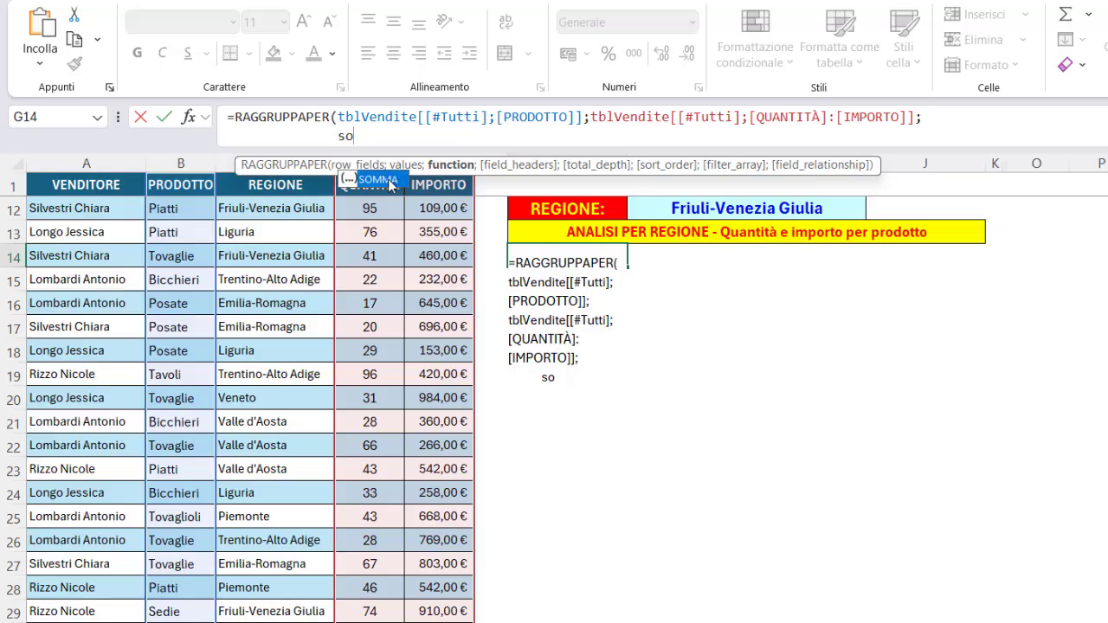
pyautogui.doubleClick(389, 185)
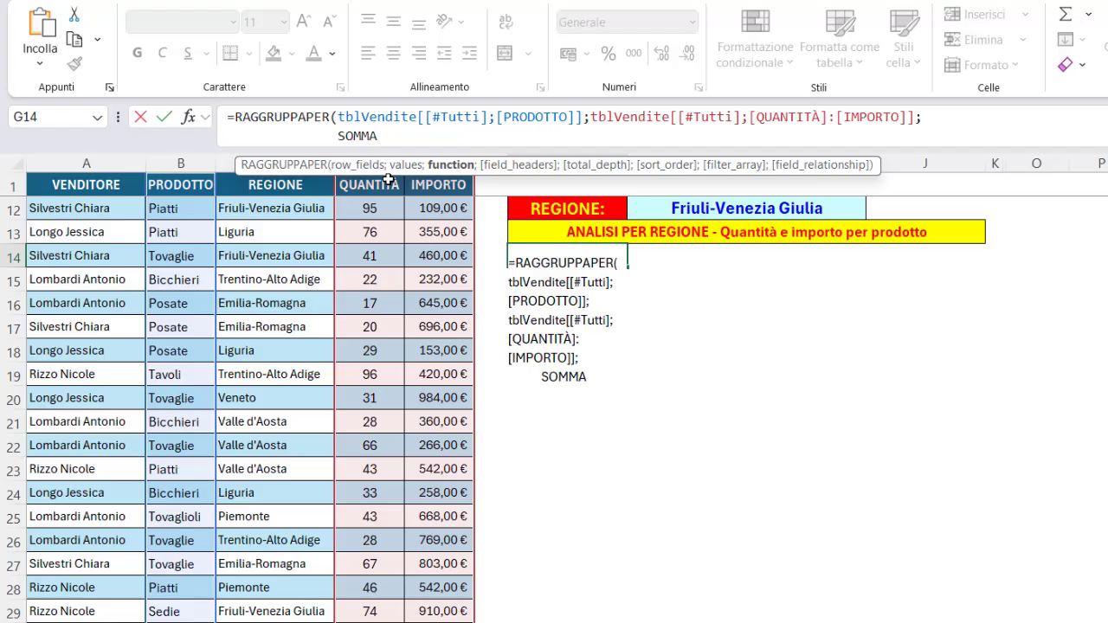
pyautogui.write(';3')
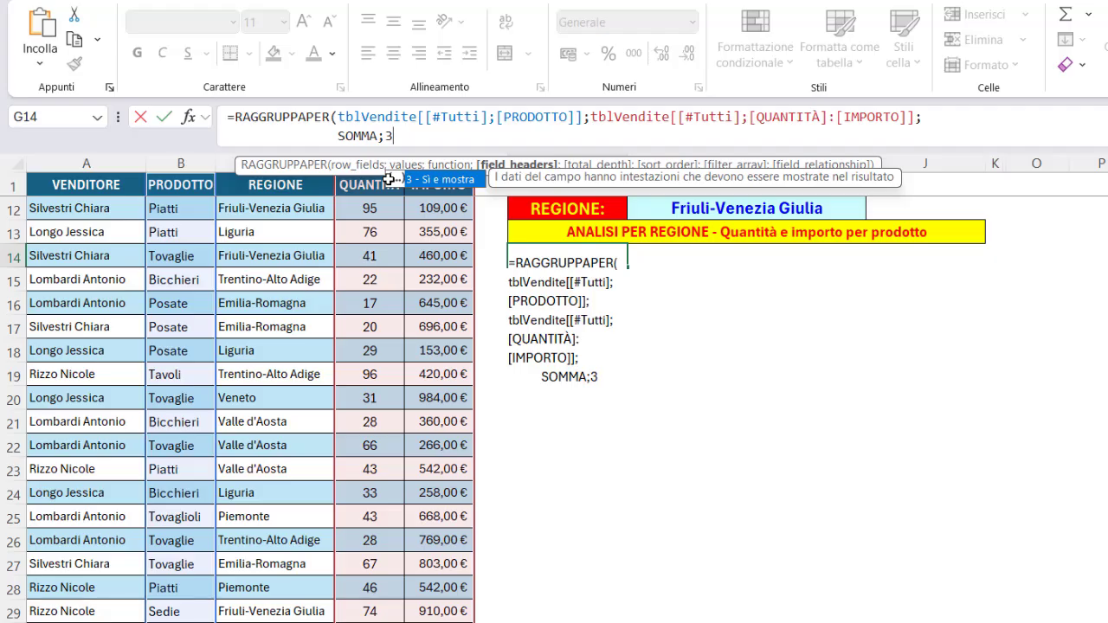
pyautogui.write(';')
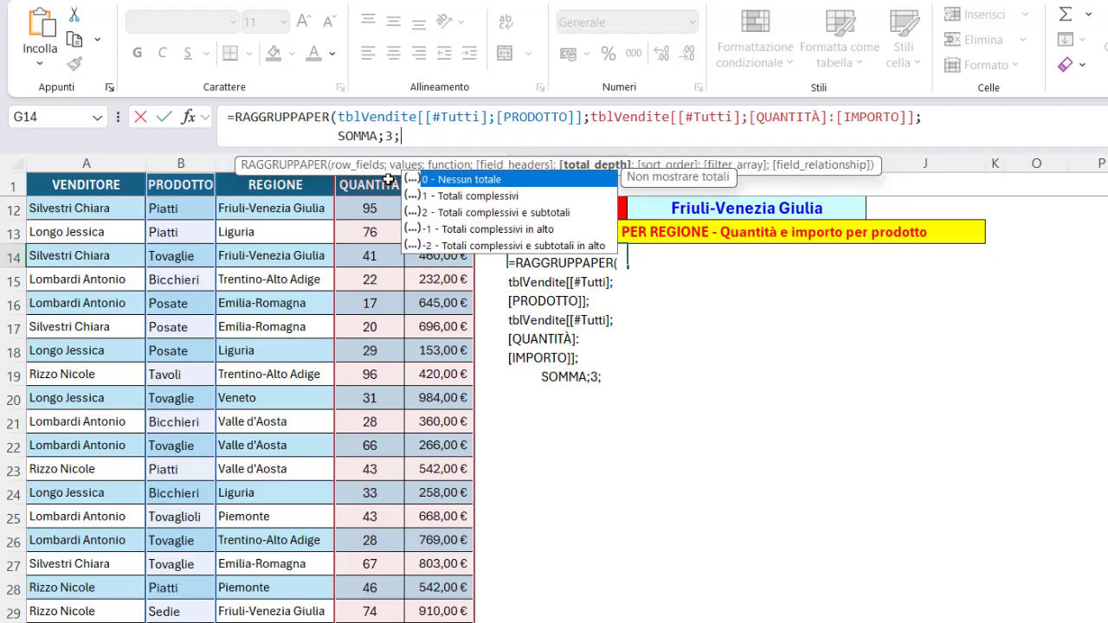
pyautogui.write(';')
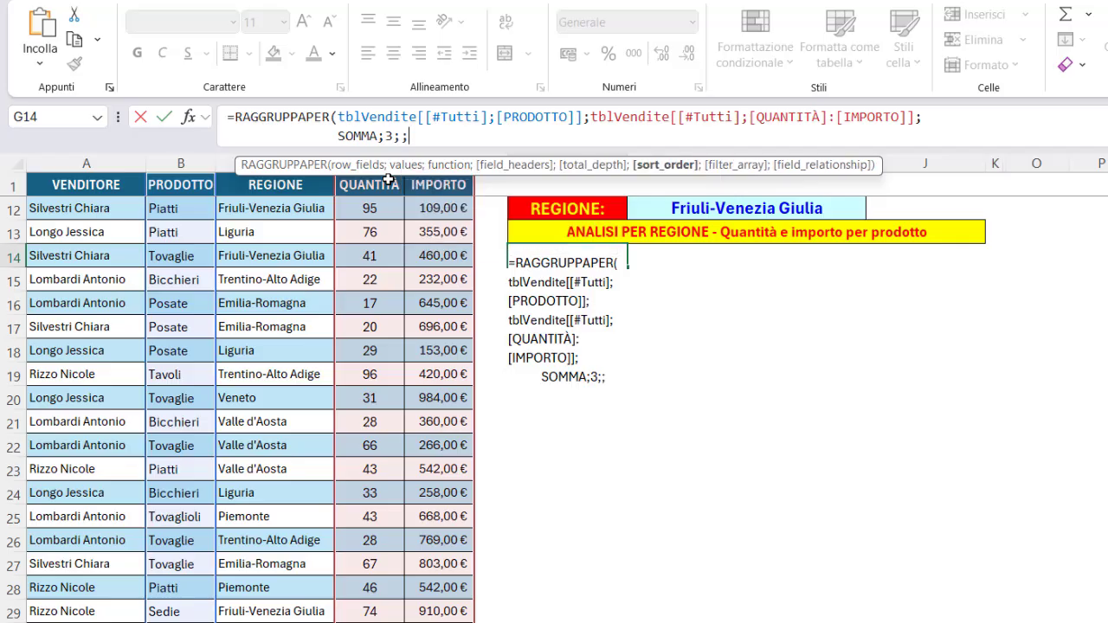
pyautogui.write(';')
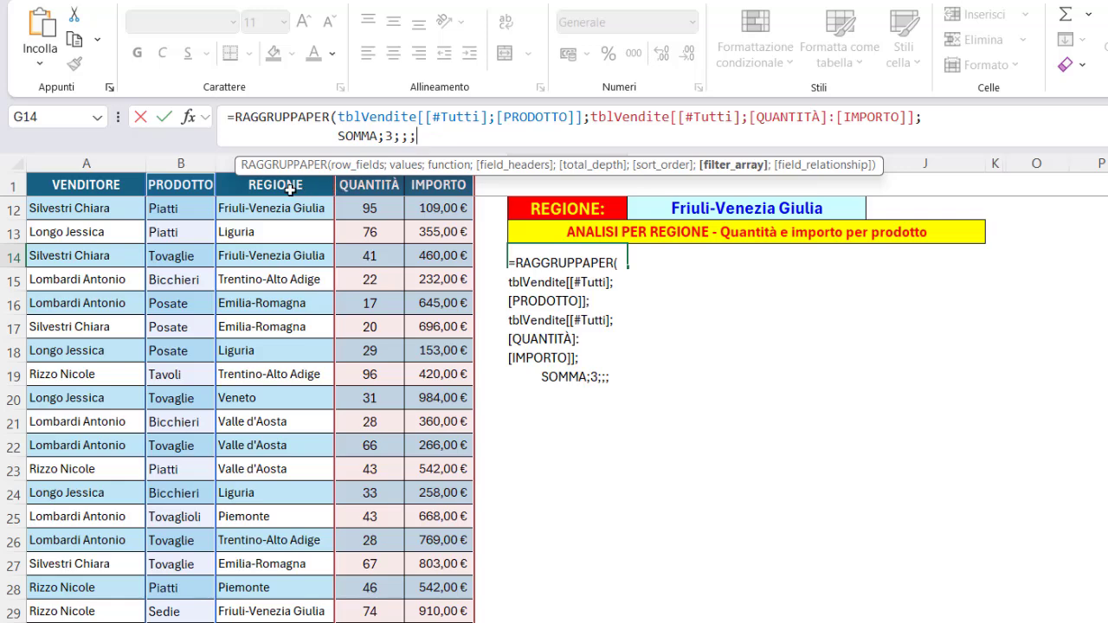
# Skip the total and sort arguments, add the filter tblVendite[[#Tutti];[REGIONE]]=H12, and enter the formula.
pyautogui.click(232, 173)
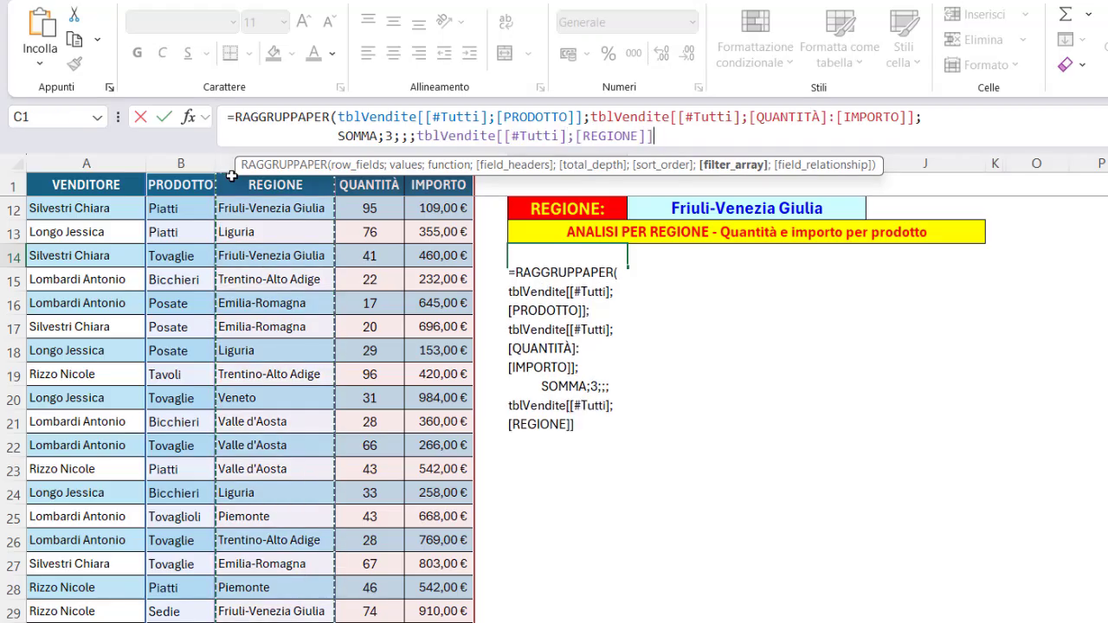
pyautogui.write('=')
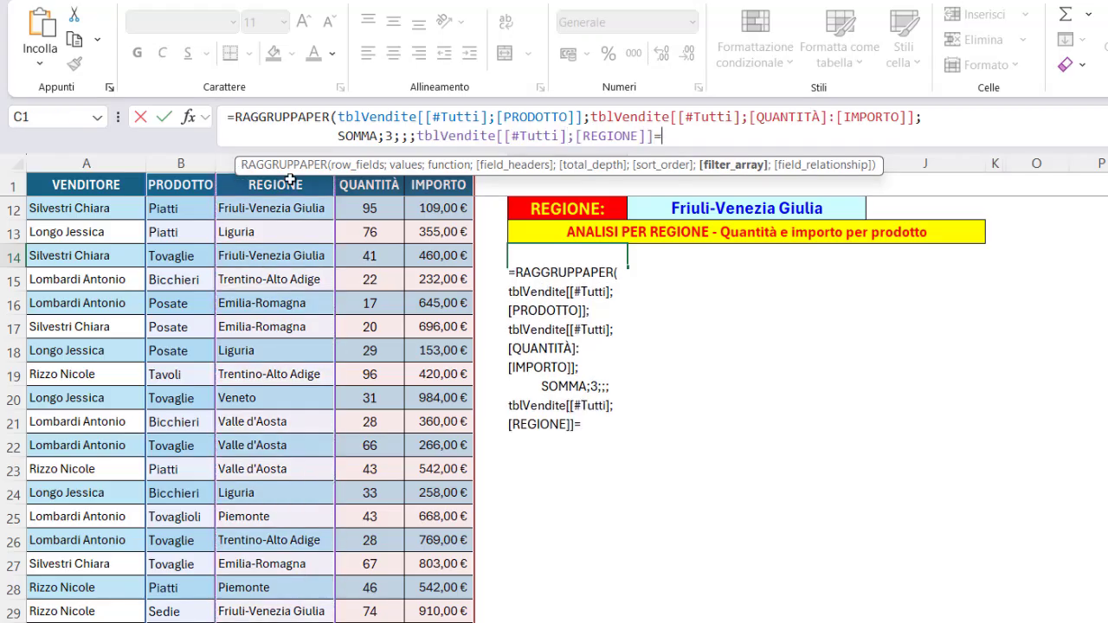
pyautogui.click(653, 210)
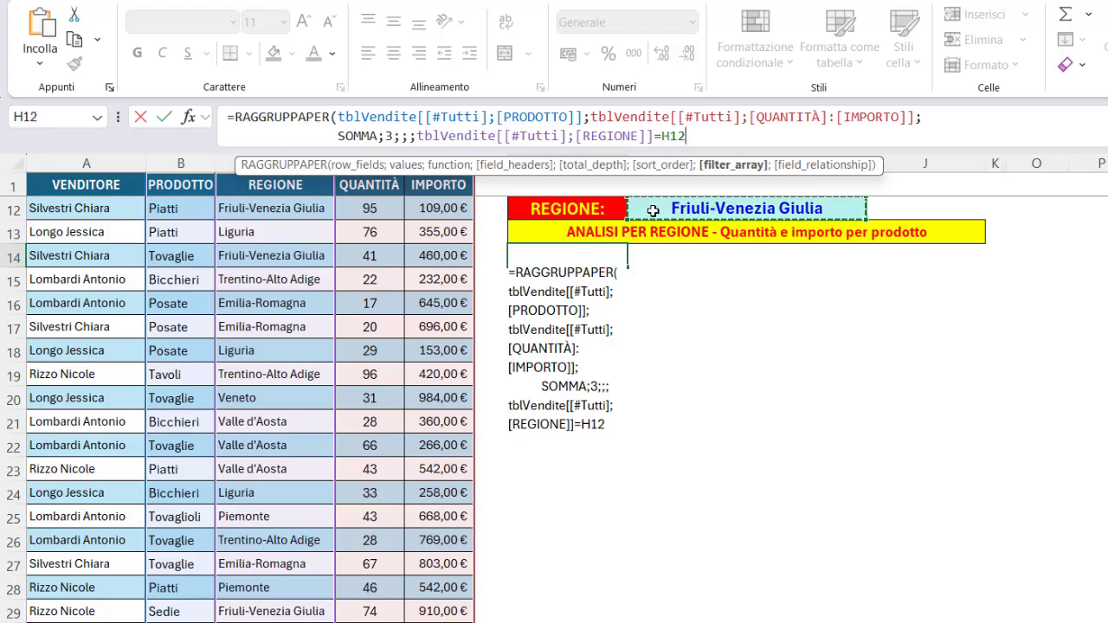
pyautogui.write(')')
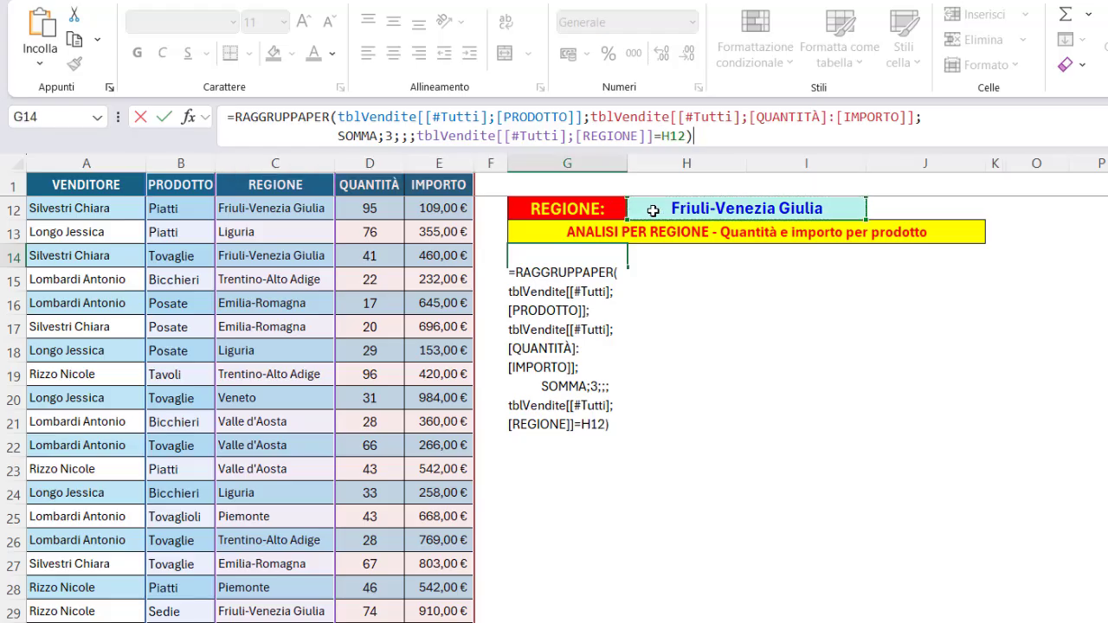
pyautogui.press('Return')
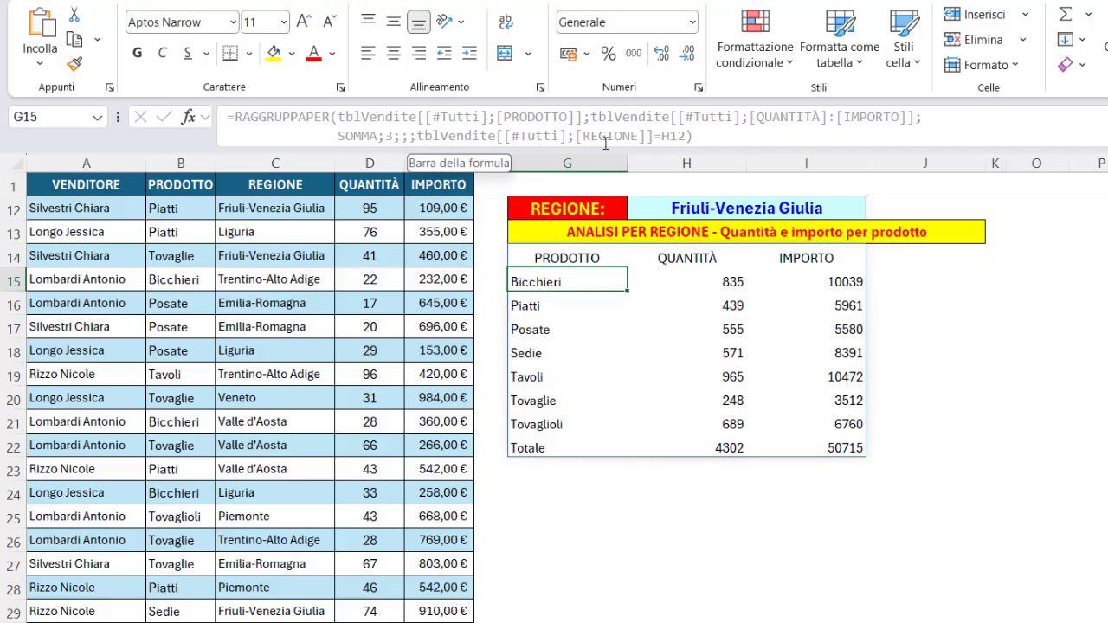
# Clear the region cell H12 and then select Valle d'Aosta to test the product summary.
pyautogui.click(568, 258)
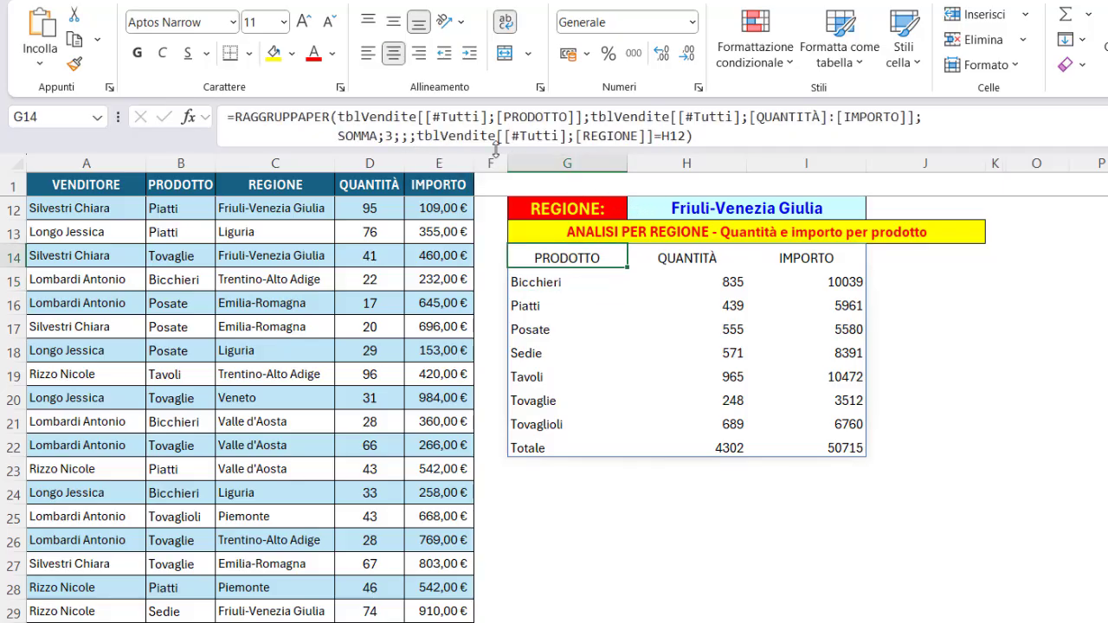
pyautogui.click(665, 209)
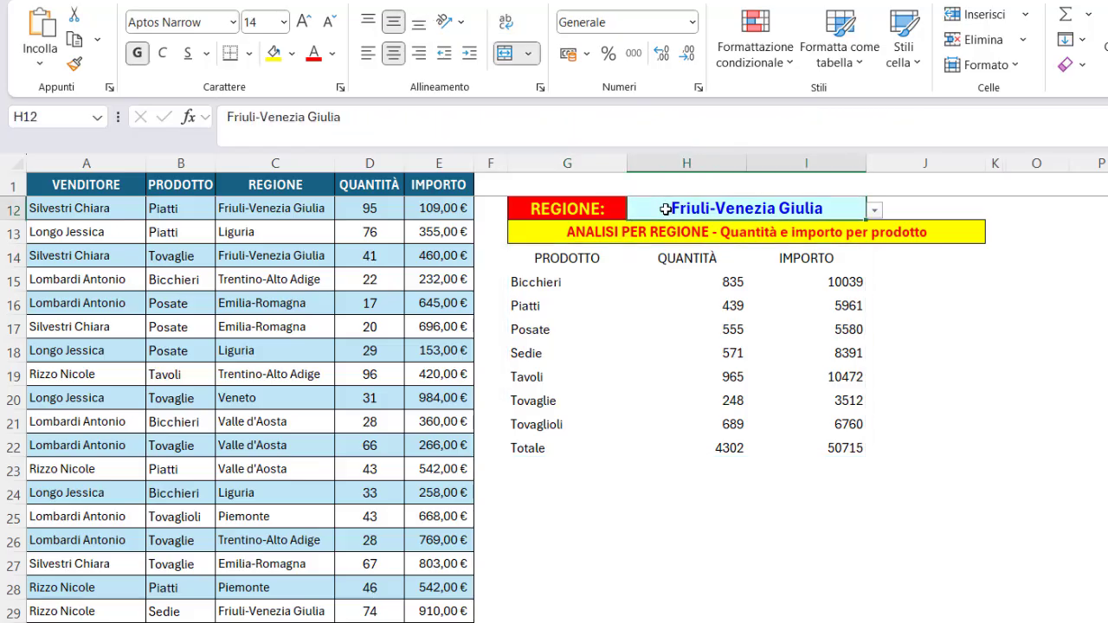
pyautogui.press('Delete')
pyautogui.click(874, 210)
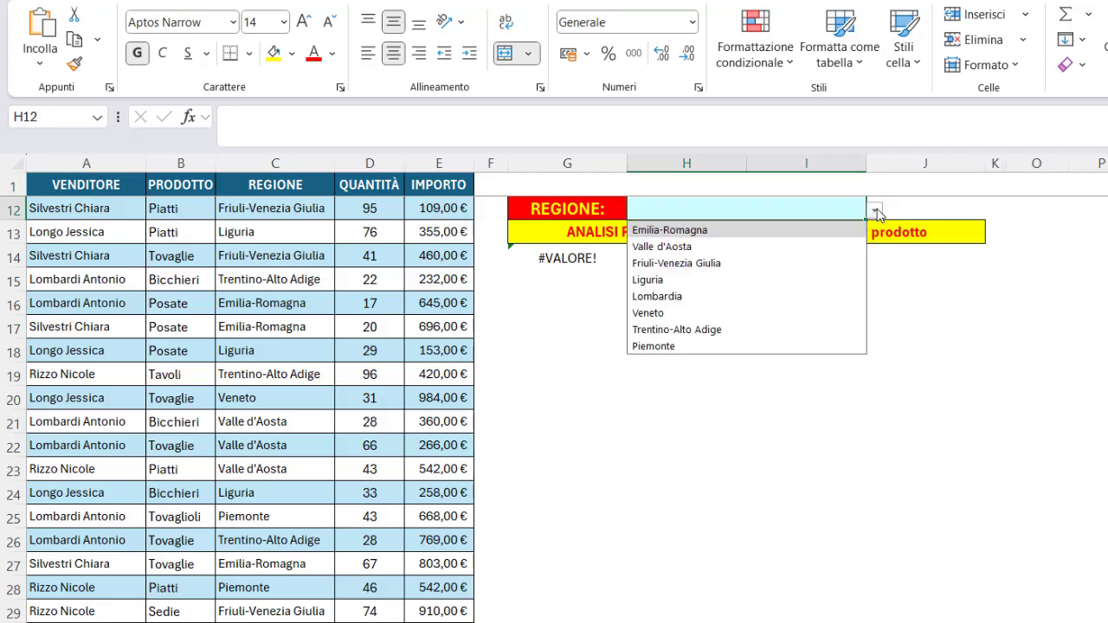
pyautogui.click(698, 247)
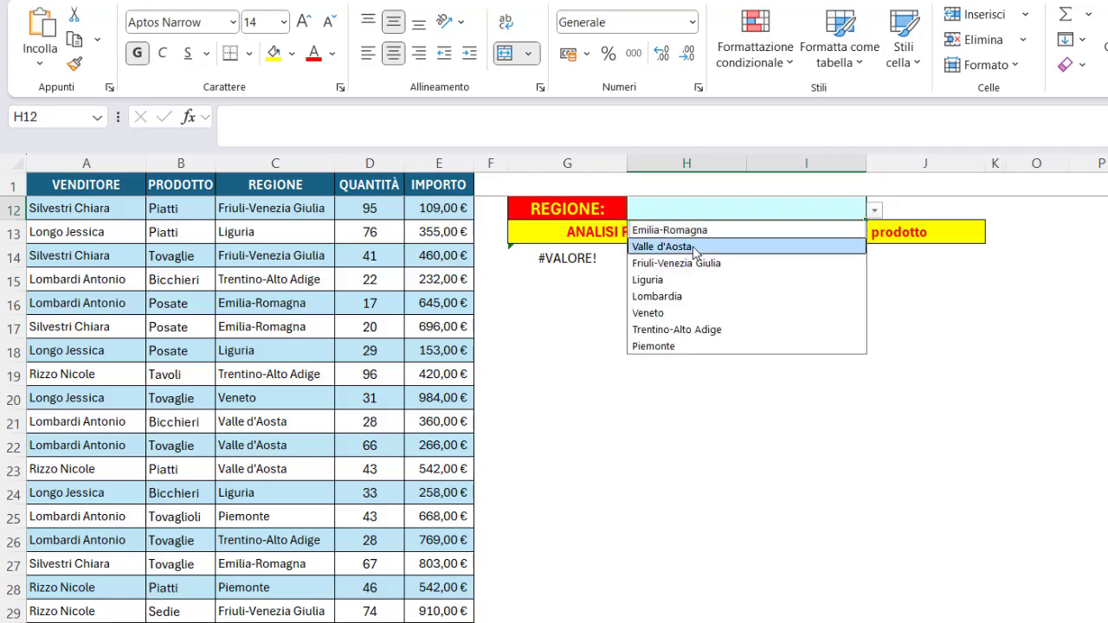
# Open the region drop-down in H12 and choose another region to test the product summary.
pyautogui.click(876, 211)
pyautogui.click(649, 296)
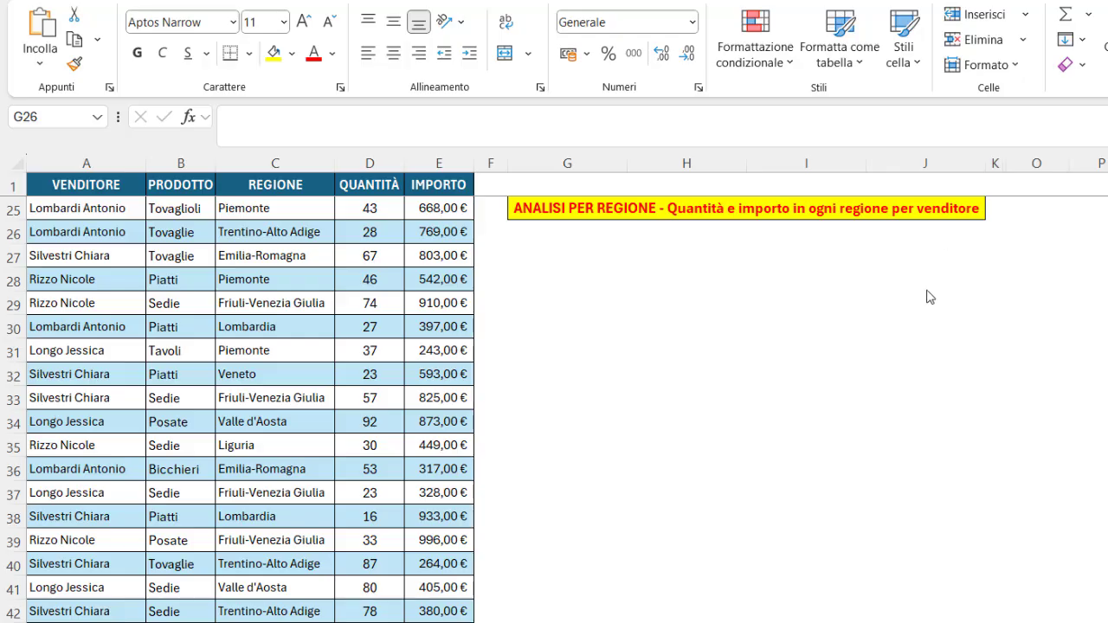
# Paste the prepared RAGGRUPPAPER formula with STACK.ORIZ of VENDITORE and REGIONE as row fields into G26.
pyautogui.click(552, 233)
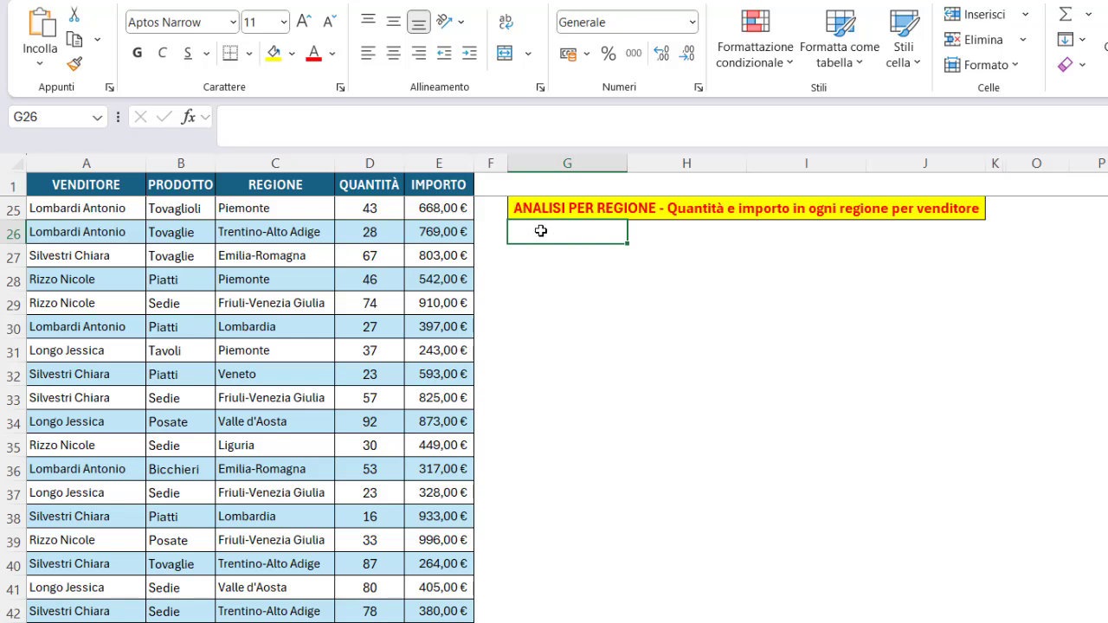
pyautogui.click(253, 121)
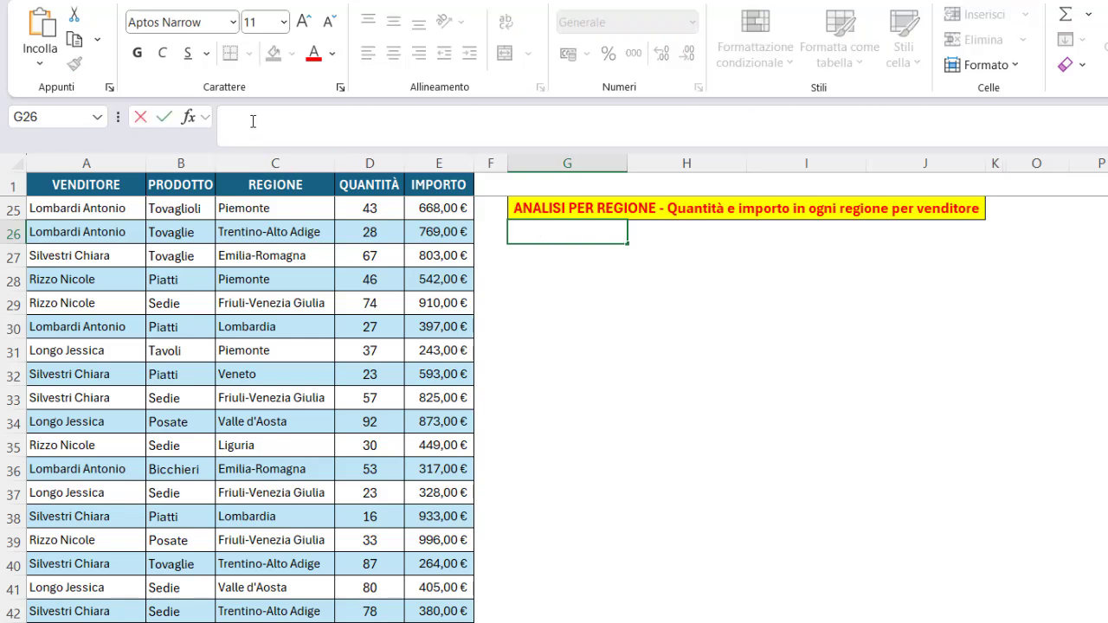
pyautogui.hotkey('ctrl', 'v')
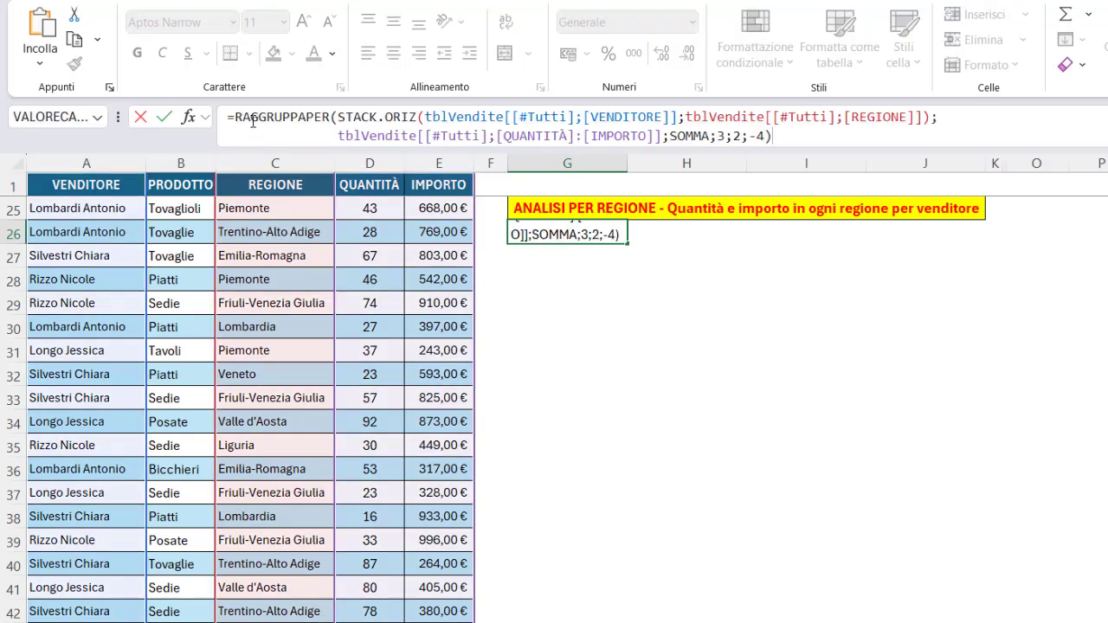
# Walk through the formula's row fields, values, SOMMA function, headers 3, total depth 2 and sort order -4, then enter it.
pyautogui.click(357, 116)
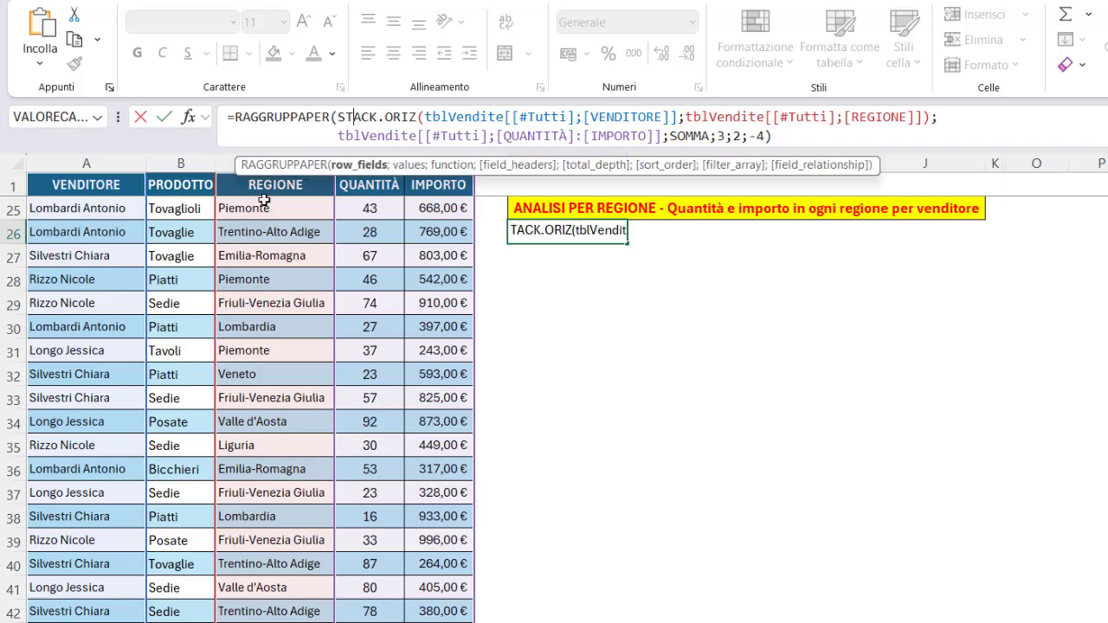
pyautogui.click(359, 164)
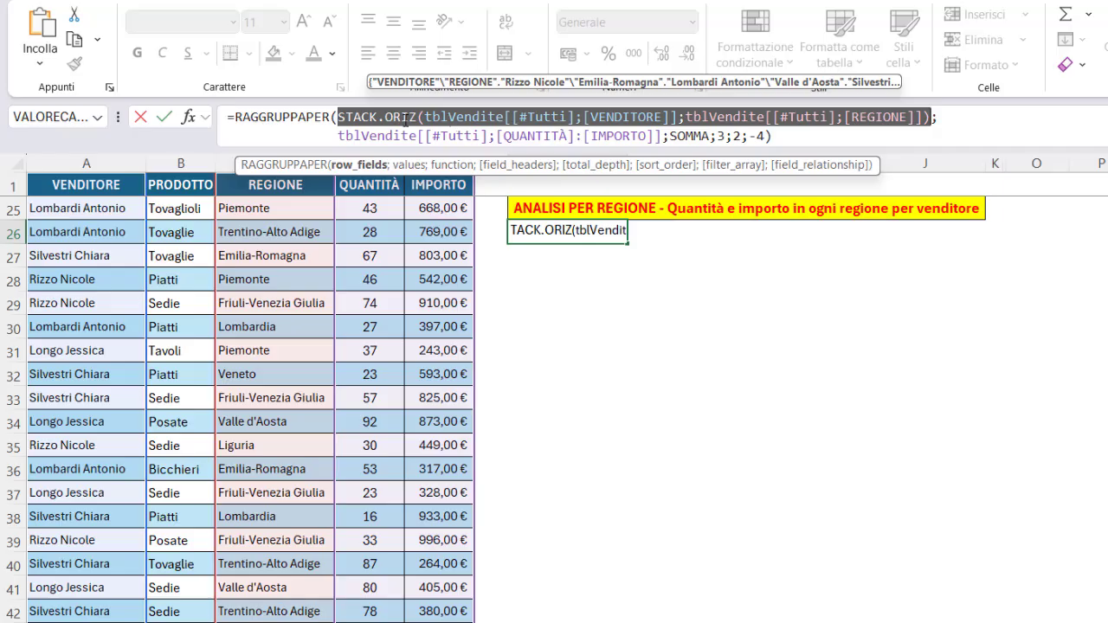
pyautogui.click(459, 117)
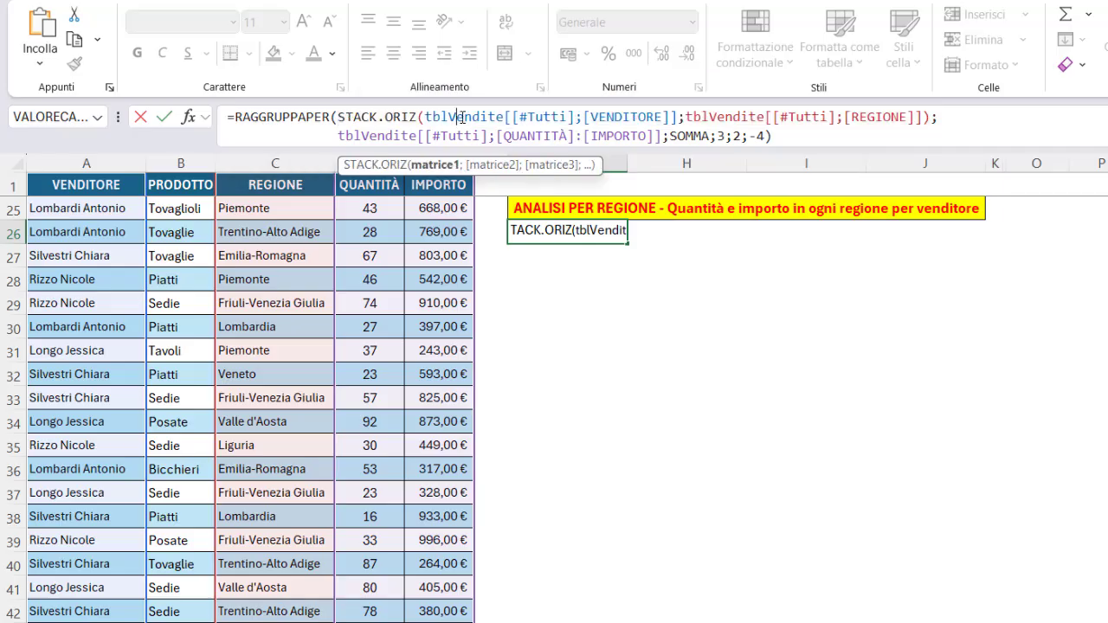
pyautogui.click(438, 165)
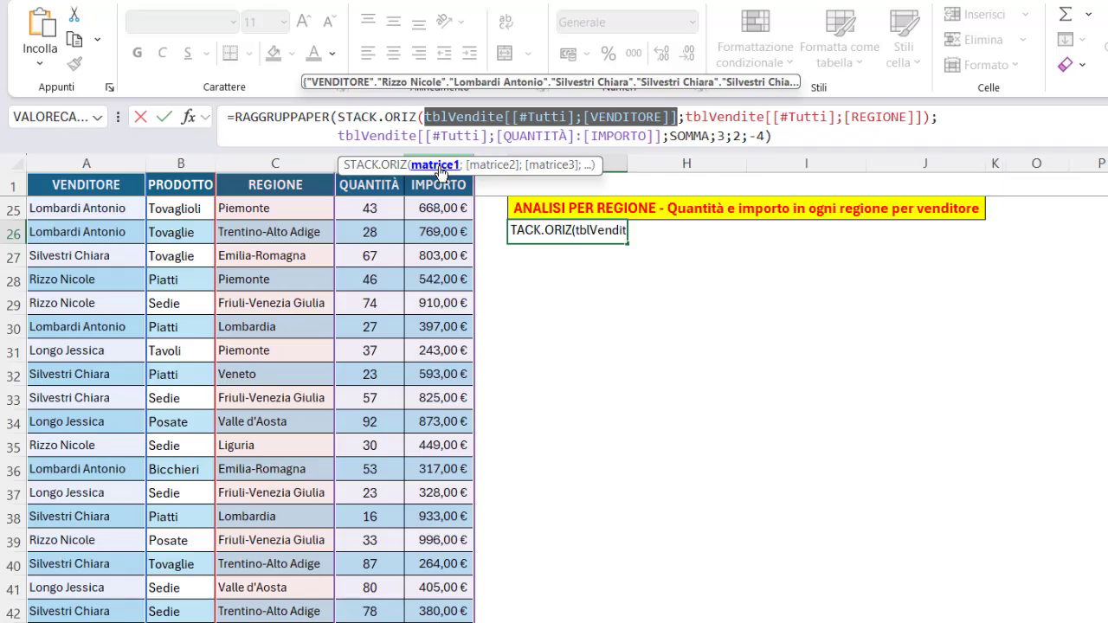
pyautogui.click(490, 165)
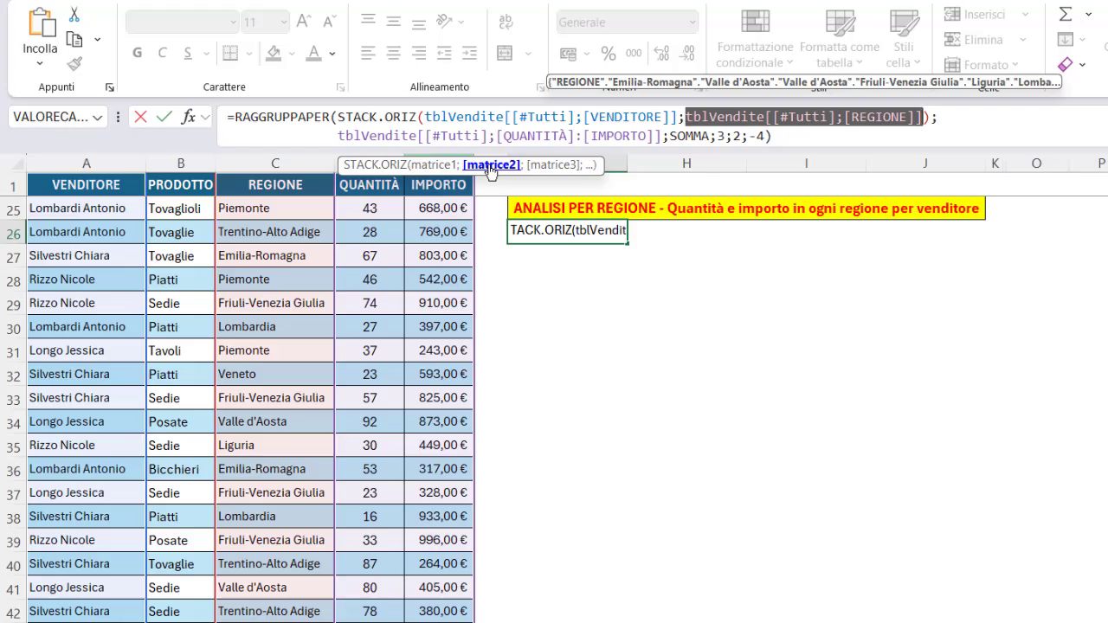
pyautogui.click(401, 136)
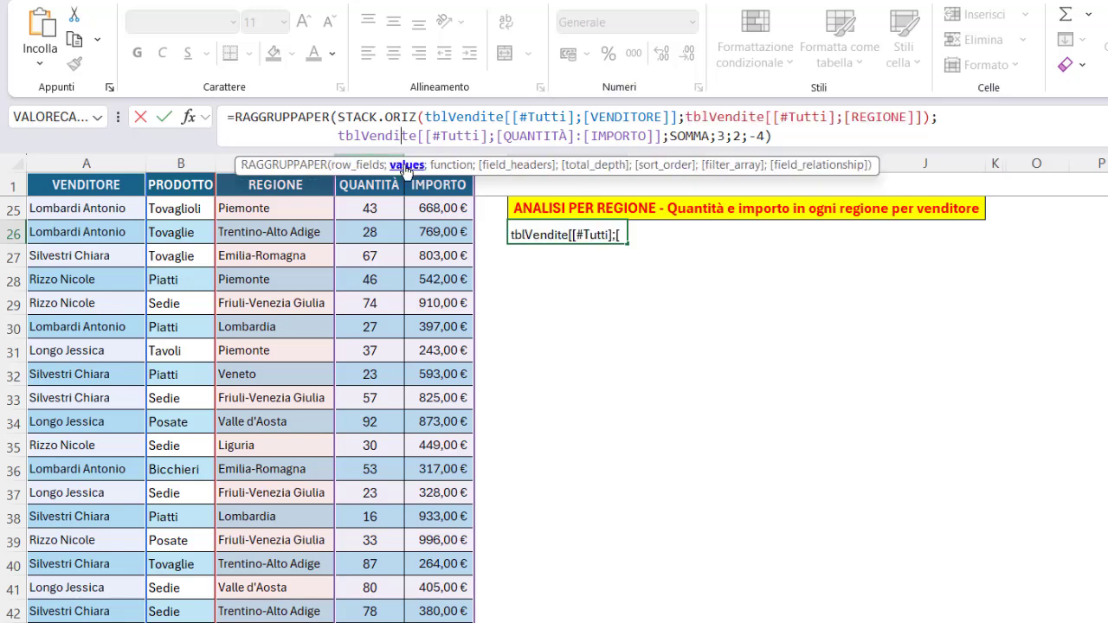
pyautogui.click(405, 165)
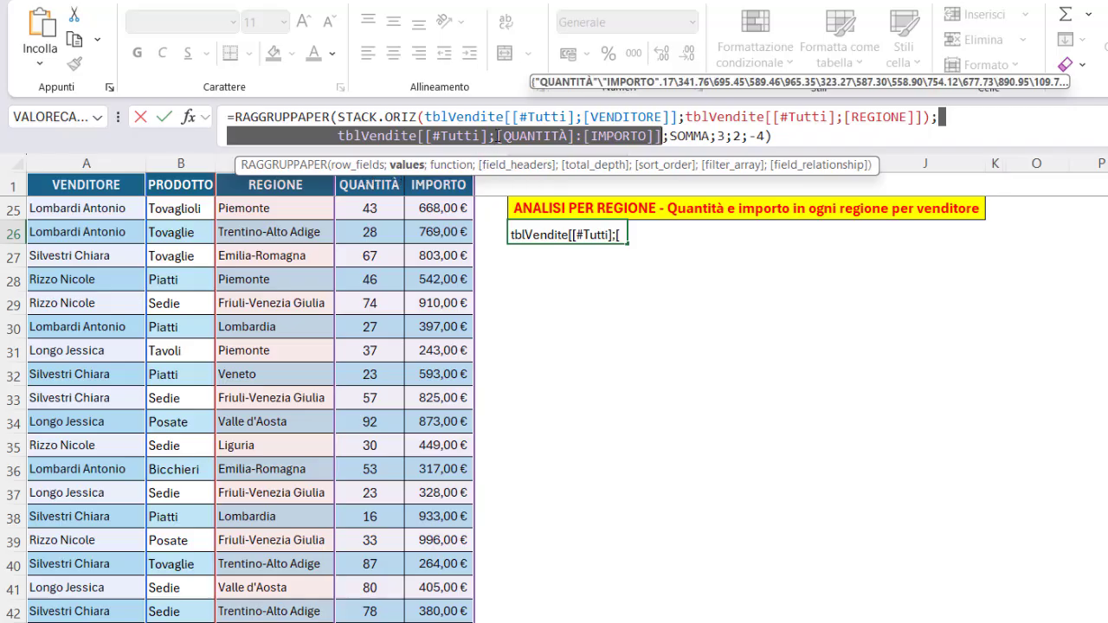
pyautogui.moveTo(500, 137); pyautogui.dragTo(653, 130)
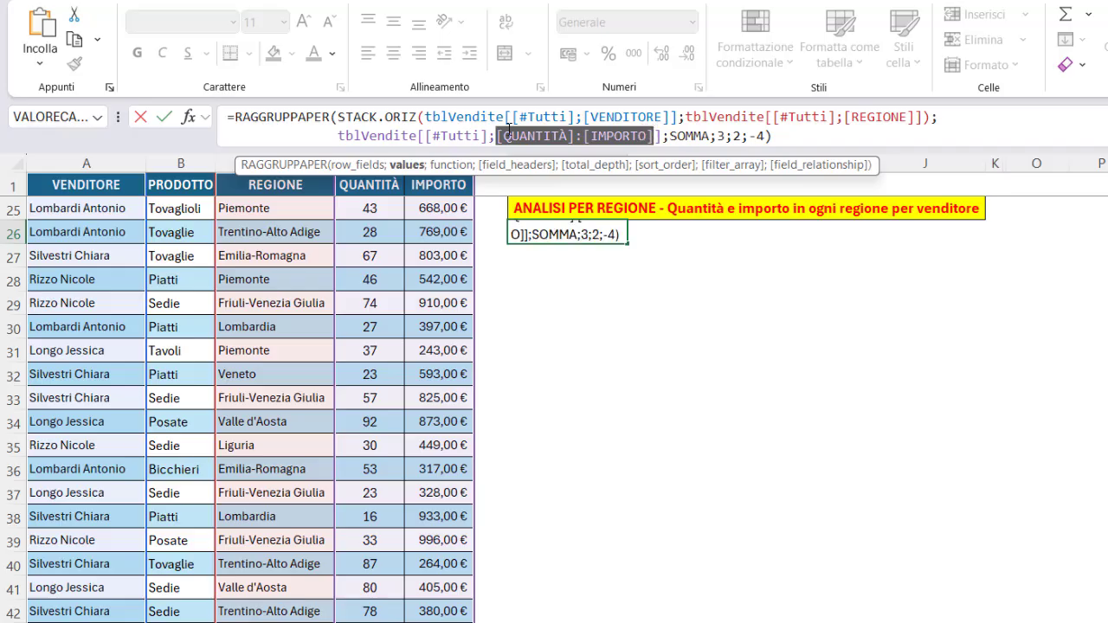
pyautogui.moveTo(426, 135); pyautogui.dragTo(496, 137)
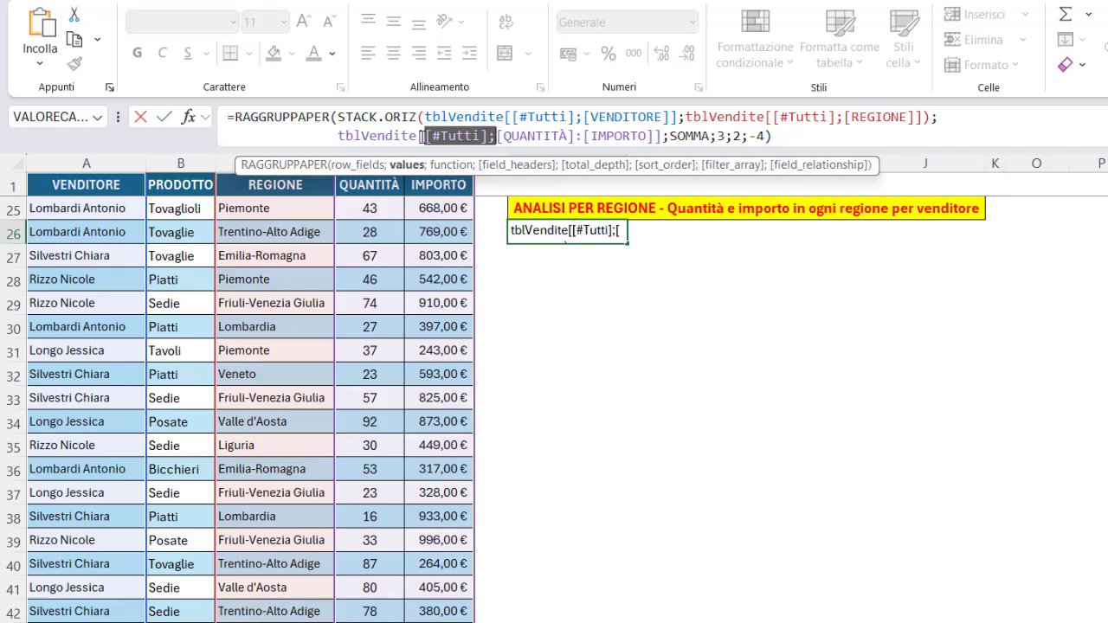
pyautogui.click(423, 136)
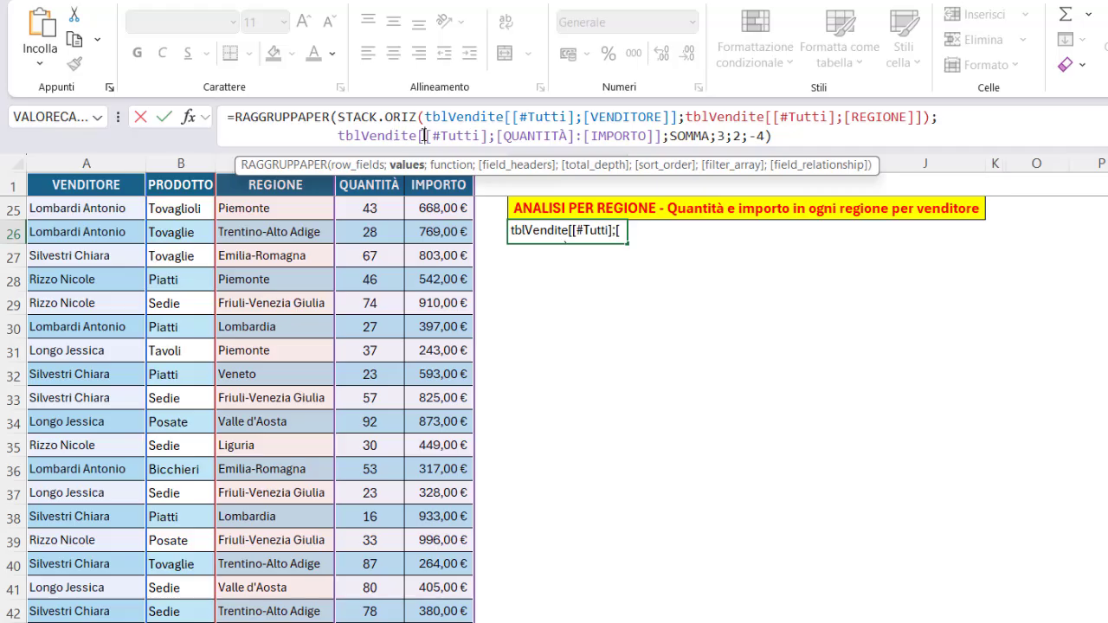
pyautogui.click(445, 165)
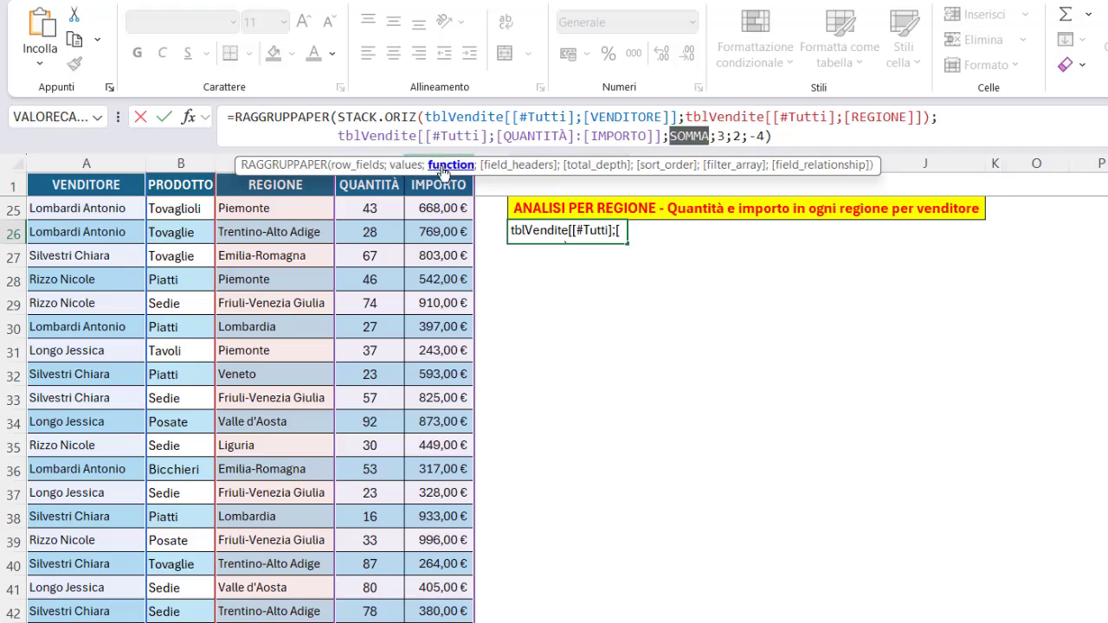
pyautogui.click(491, 170)
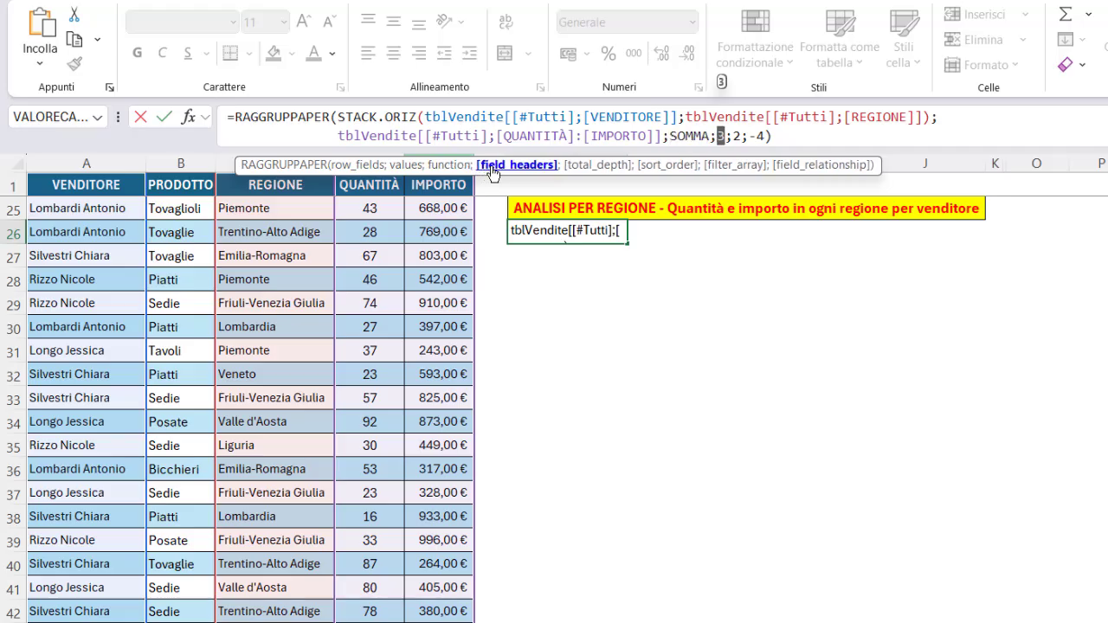
pyautogui.click(577, 165)
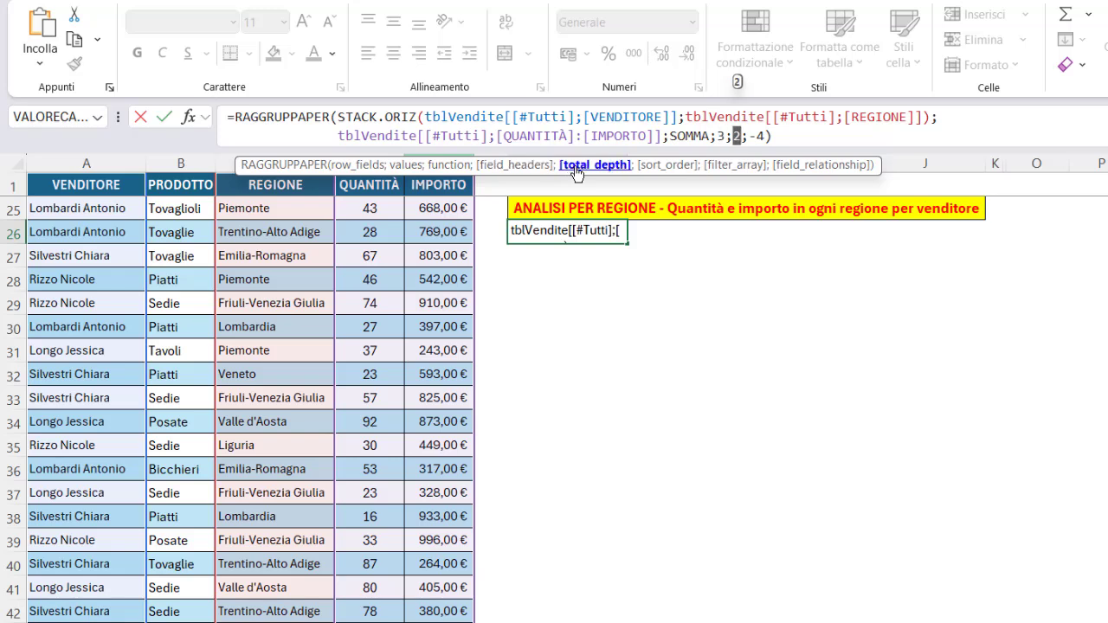
pyautogui.click(655, 165)
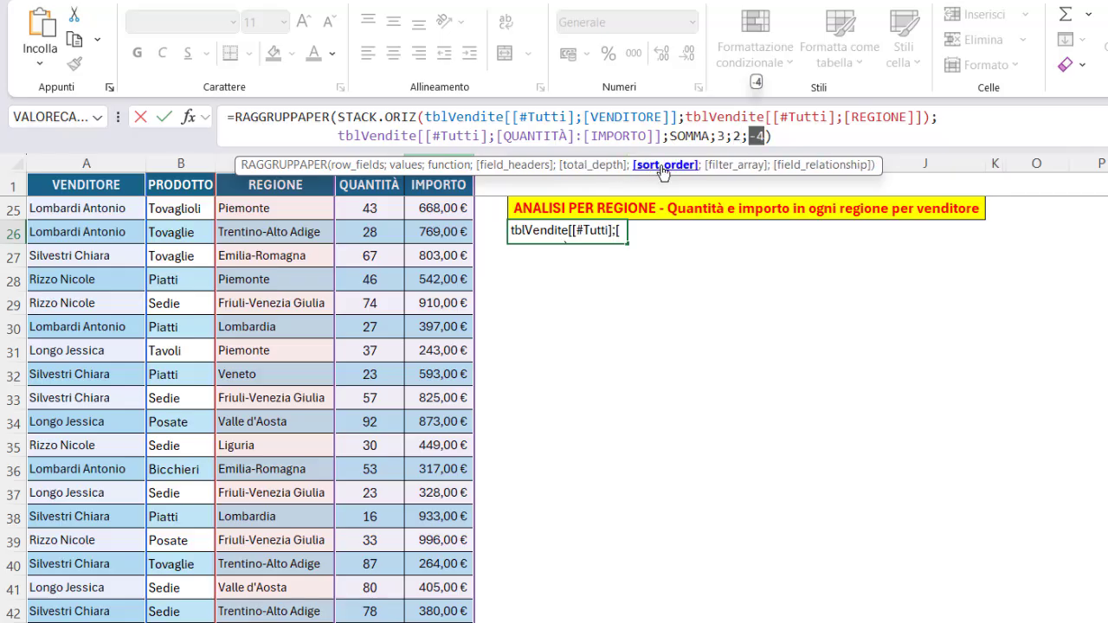
pyautogui.press('Return')
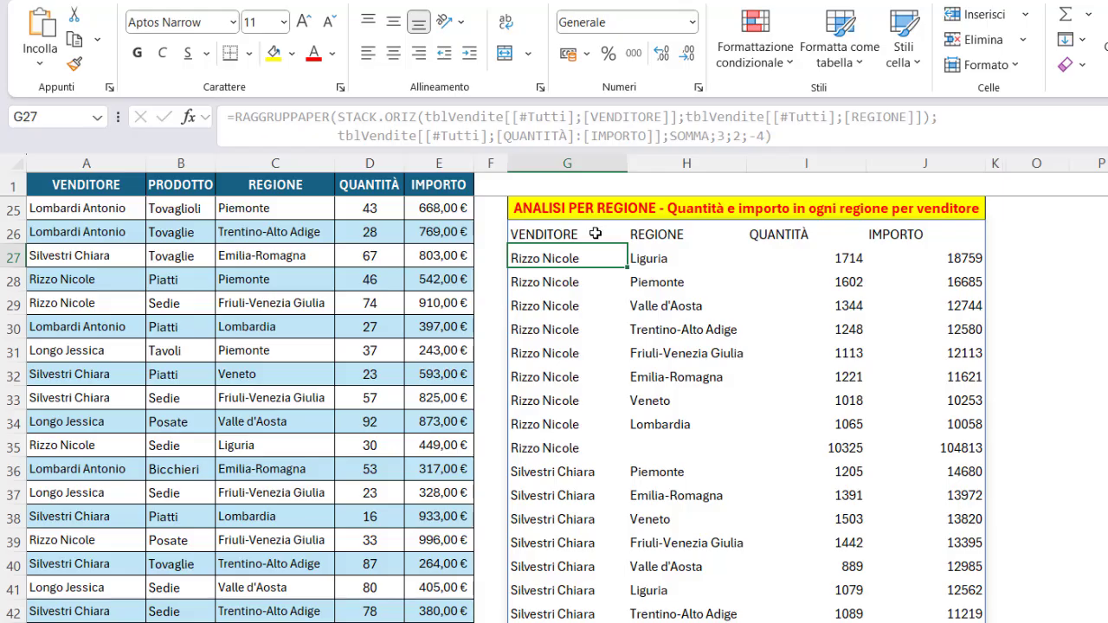
# Examine the seller-by-region summary's header row and compare it with the source sales table.
pyautogui.moveTo(595, 233); pyautogui.dragTo(939, 234)
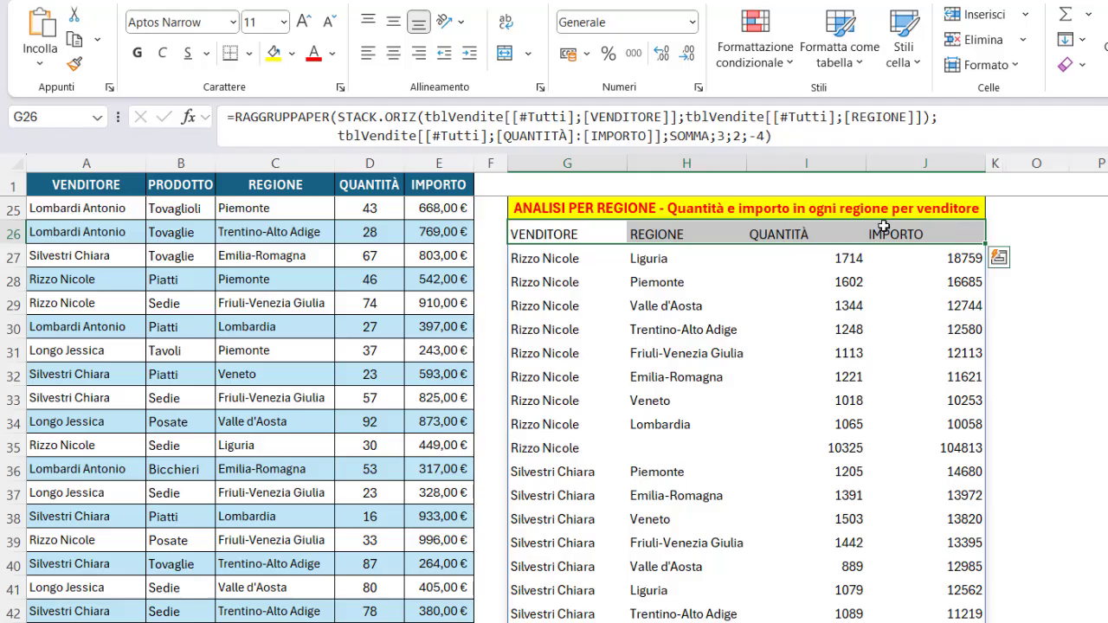
pyautogui.click(721, 137)
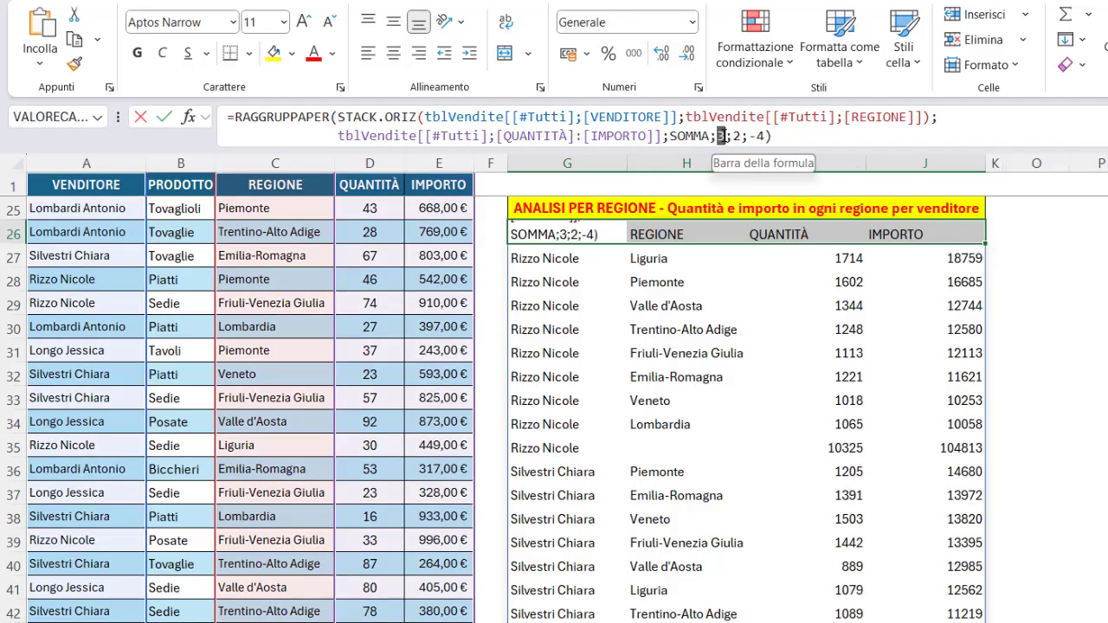
pyautogui.doubleClick(721, 137)
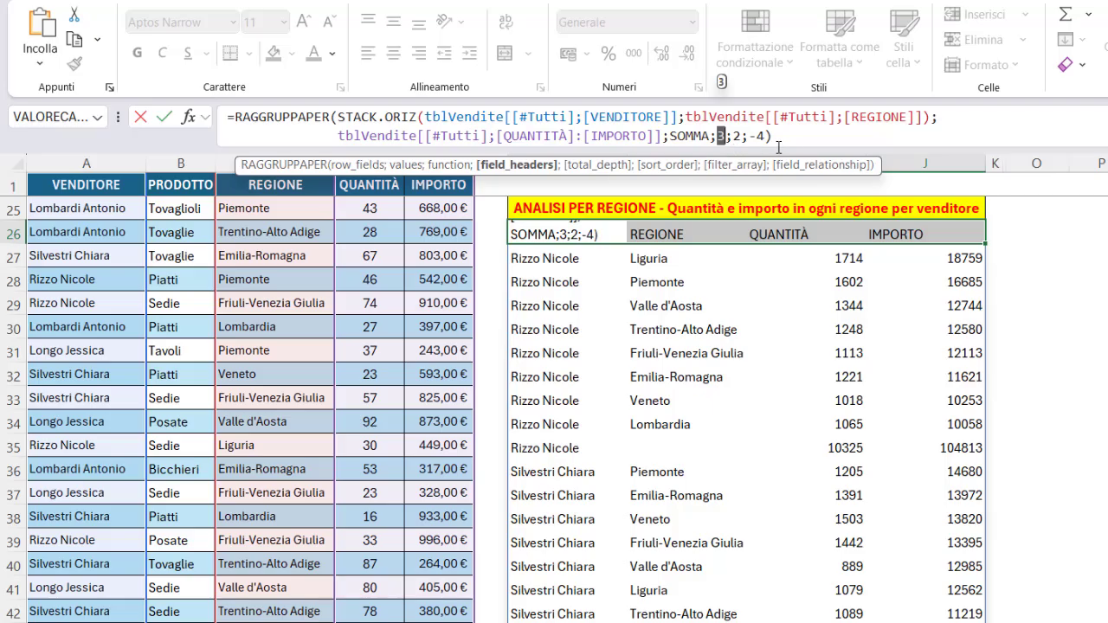
pyautogui.press('Tab')
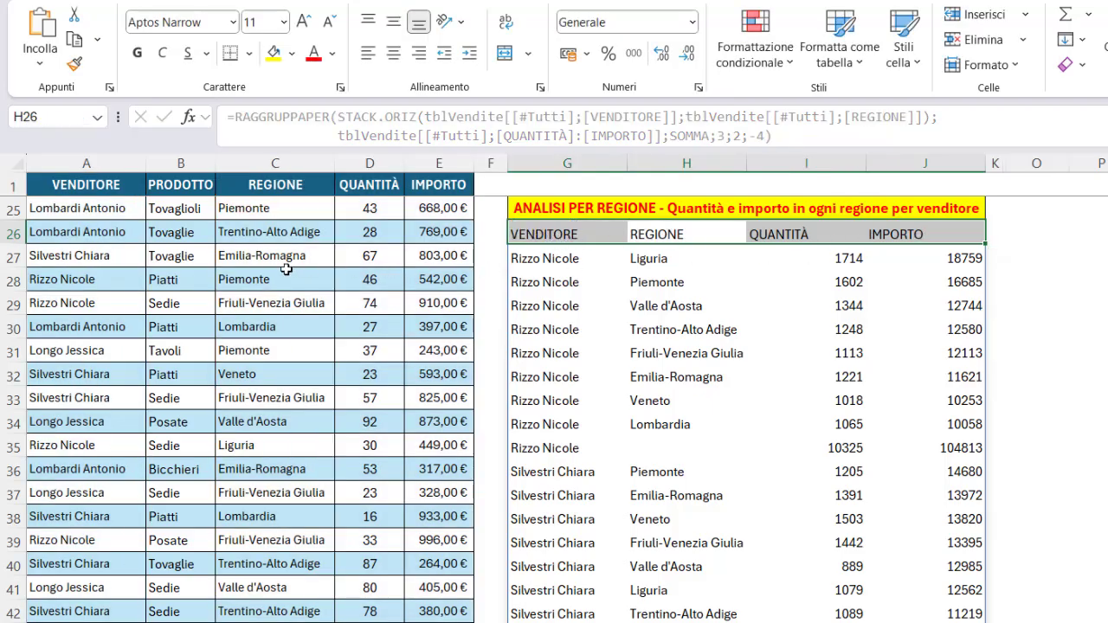
pyautogui.click(127, 184)
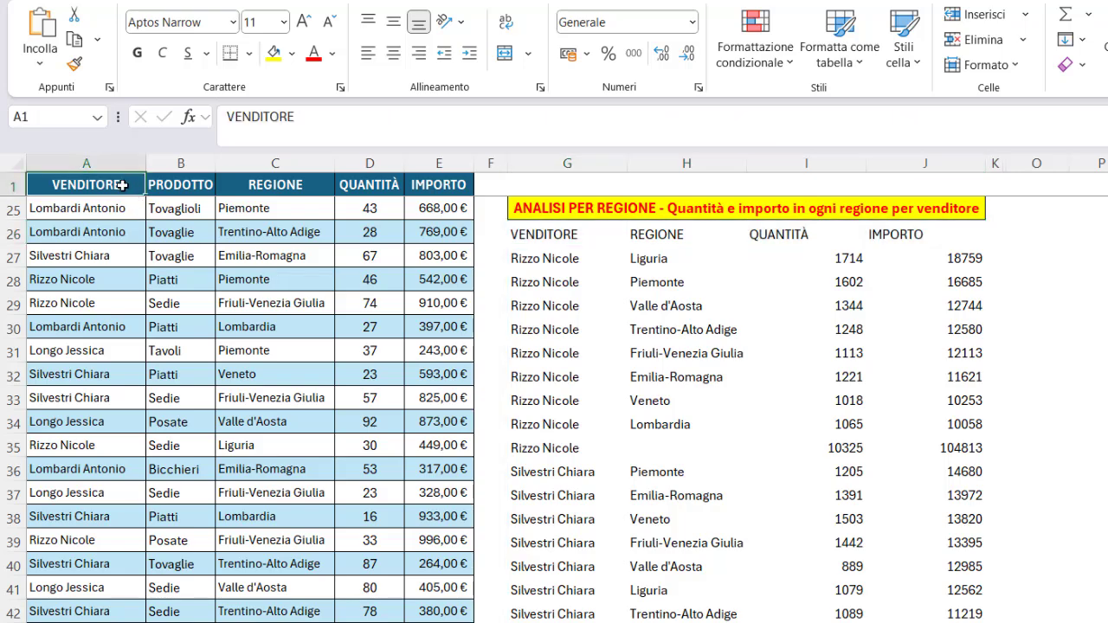
pyautogui.scroll(8, 104, 256)
pyautogui.moveTo(95, 255); pyautogui.dragTo(93, 591)
pyautogui.scroll(-7, 93, 591)
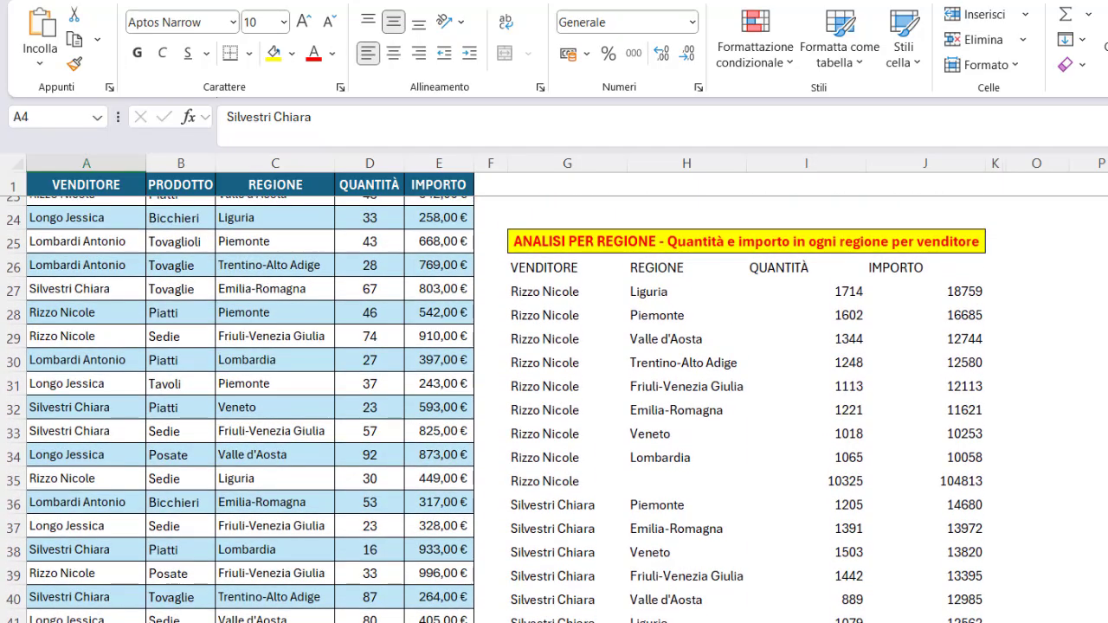
pyautogui.scroll(-1, 554, 408)
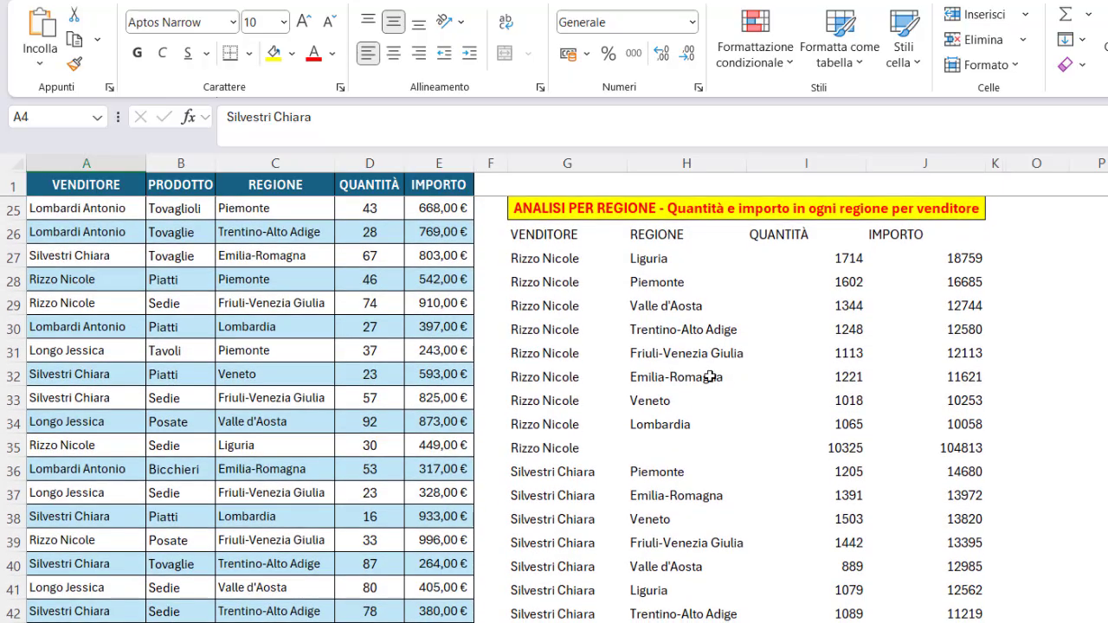
pyautogui.click(573, 236)
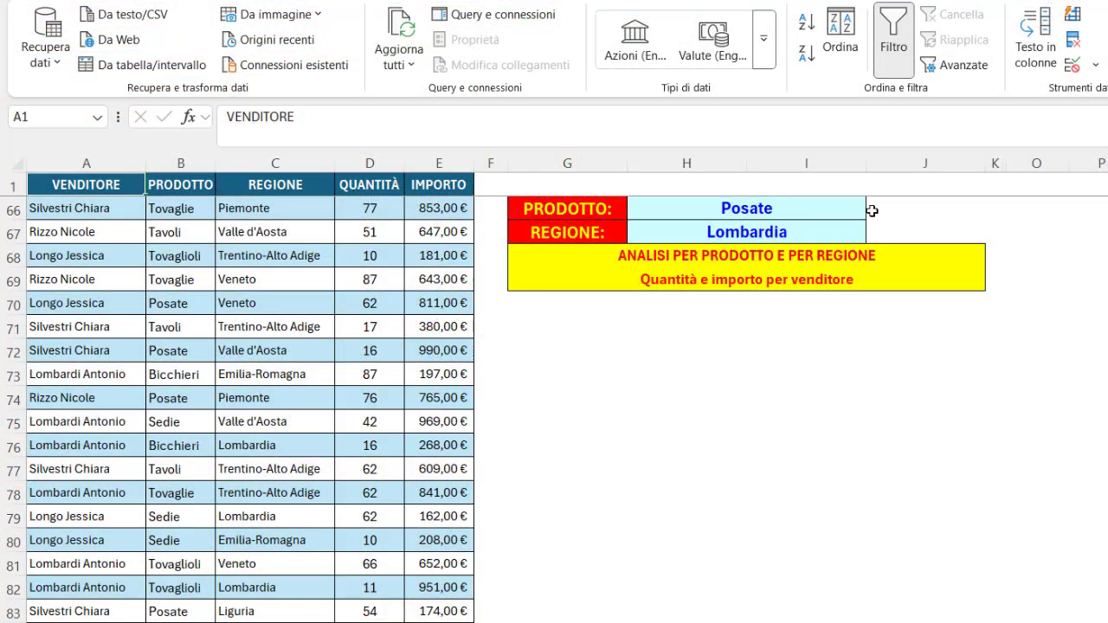
# Set the product drop-down in H66 to Tavoli and the region drop-down in H67 to Friuli-Venezia Giulia.
pyautogui.click(856, 209)
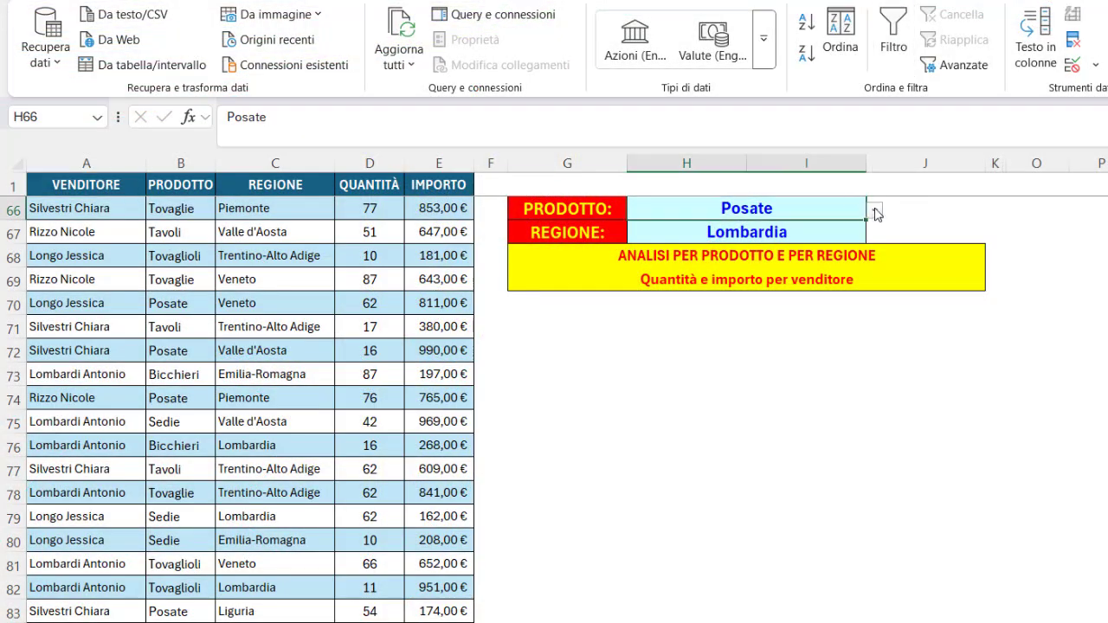
pyautogui.click(876, 212)
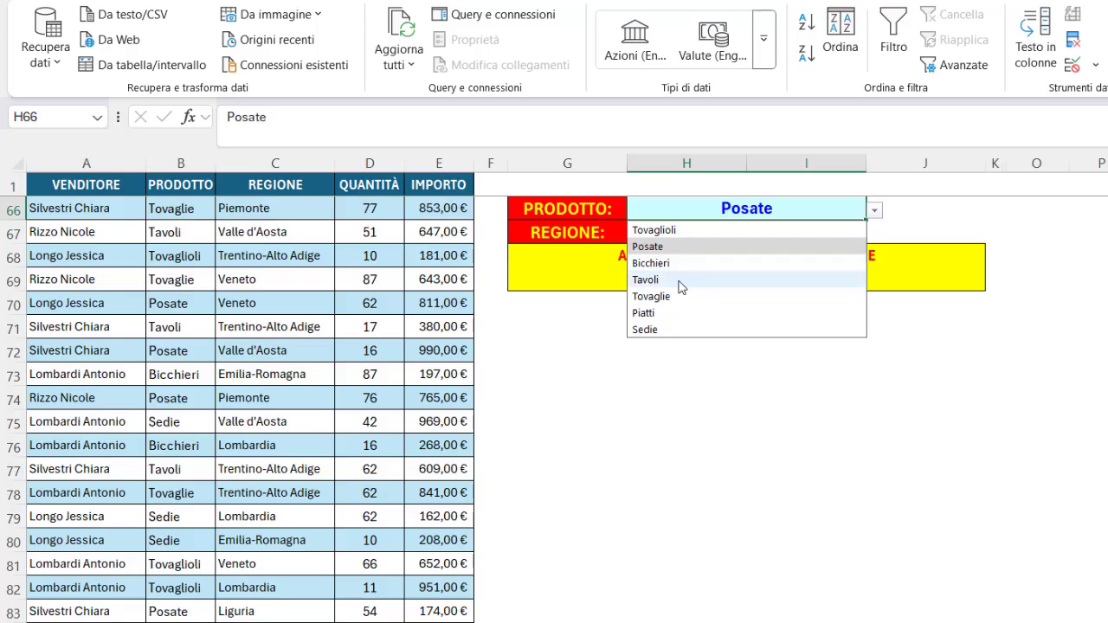
pyautogui.click(709, 277)
pyautogui.click(798, 232)
pyautogui.click(874, 234)
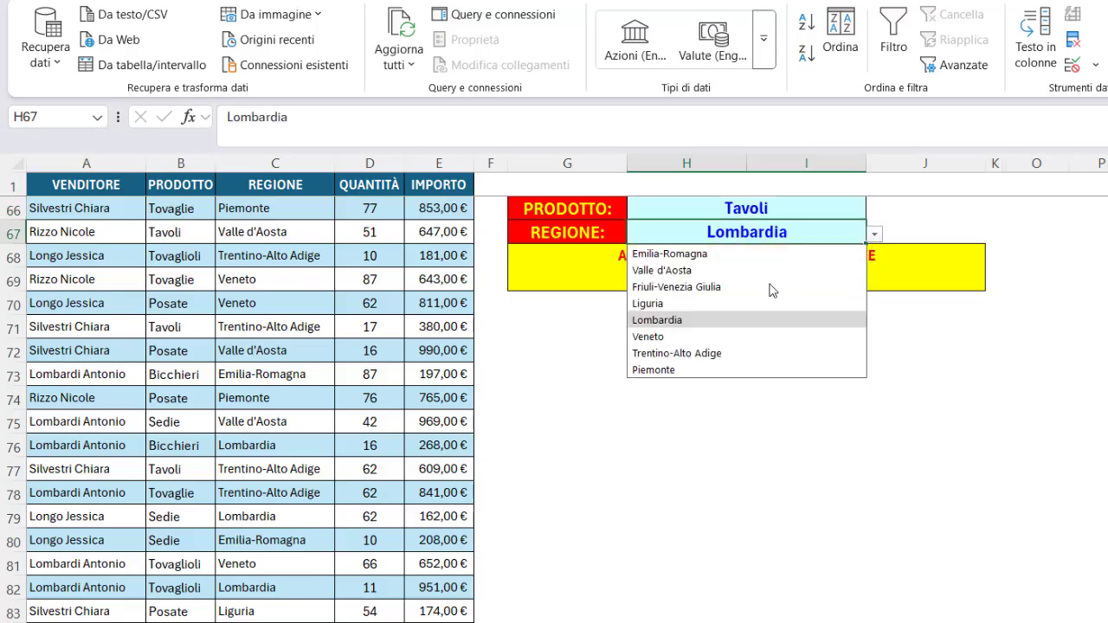
pyautogui.click(708, 288)
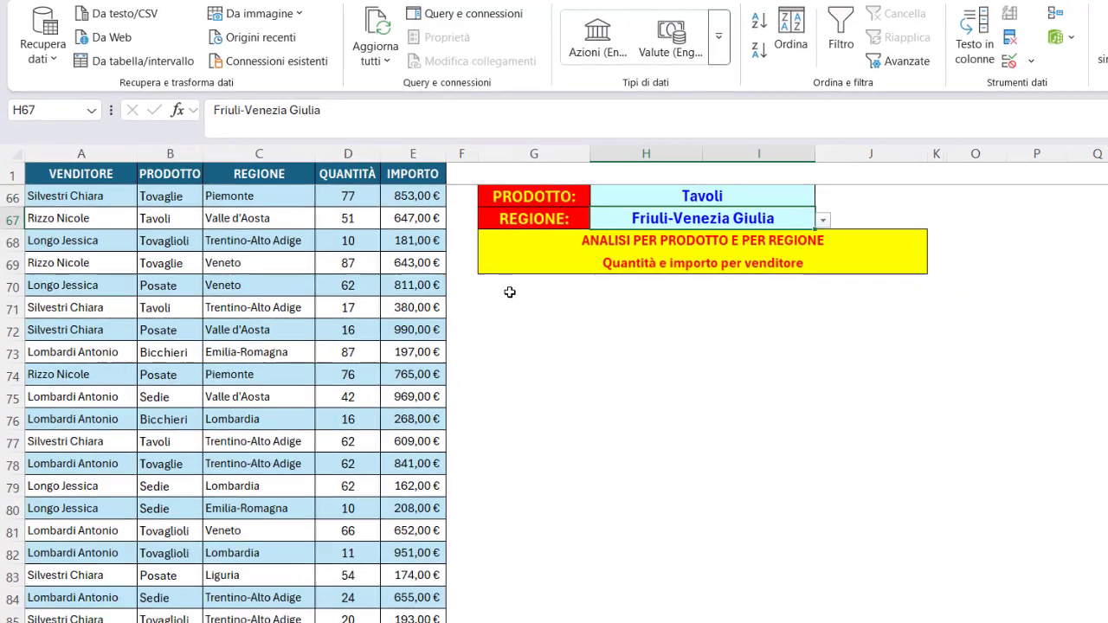
# Paste the prepared RAGGRUPPAPER formula filtered by product H66 and region H67 into G70.
pyautogui.click(542, 311)
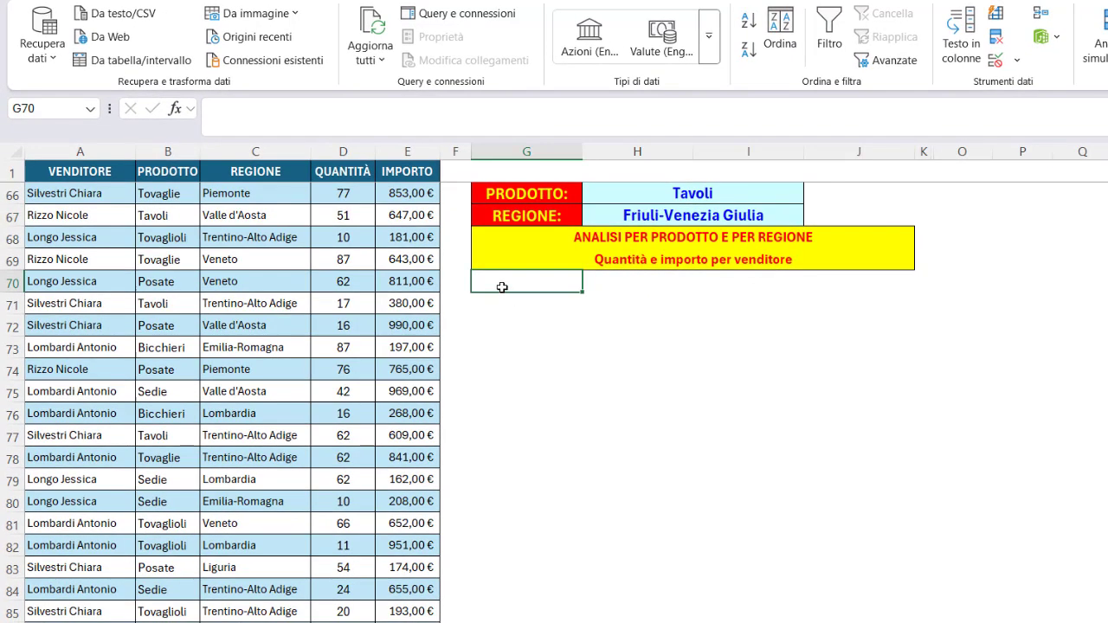
pyautogui.click(395, 107)
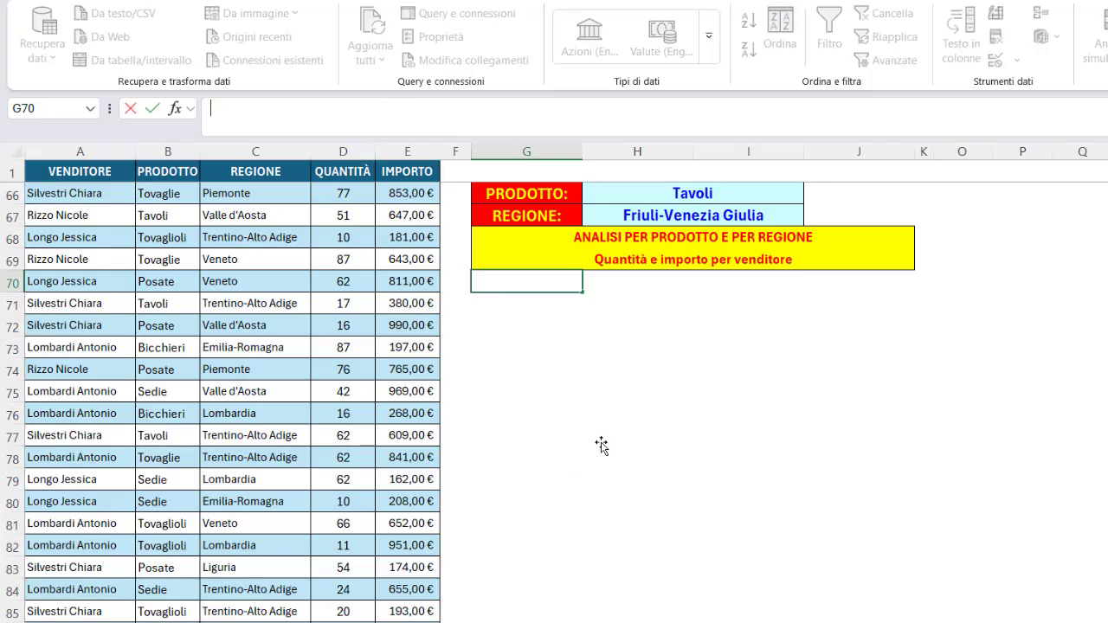
pyautogui.write('=RAGGRUPPAPER(tblVendite[[#Tutti];[VENDITORE]];STACK.ORIZ(tblVendite[[#Tutti];[QUANTITÀ]];tblVendite[[#Tutti];[IMPORTO]]);               SOMMA;3;;;(tblVendite[[#Tutti];[PRODOTTO]]=H66)*(tblVendite[[#Tutti];[REGIONE]]=H67))')
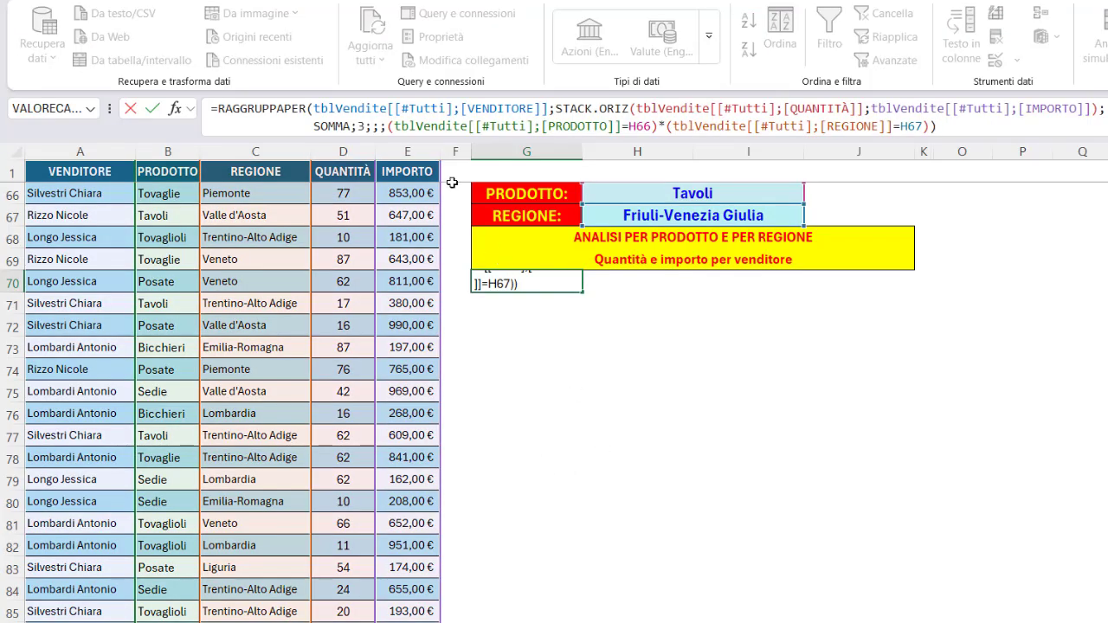
# Step through the formula's arguments: row fields VENDITORE, values, SOMMA function, headers 3, sort order and filter array.
pyautogui.click(432, 105)
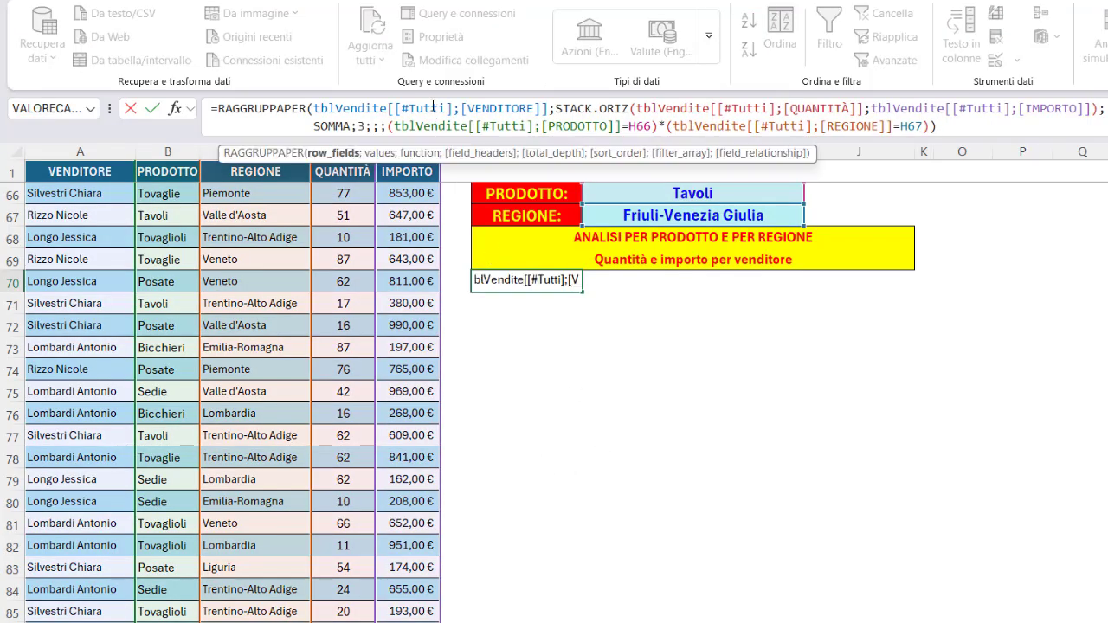
pyautogui.click(353, 153)
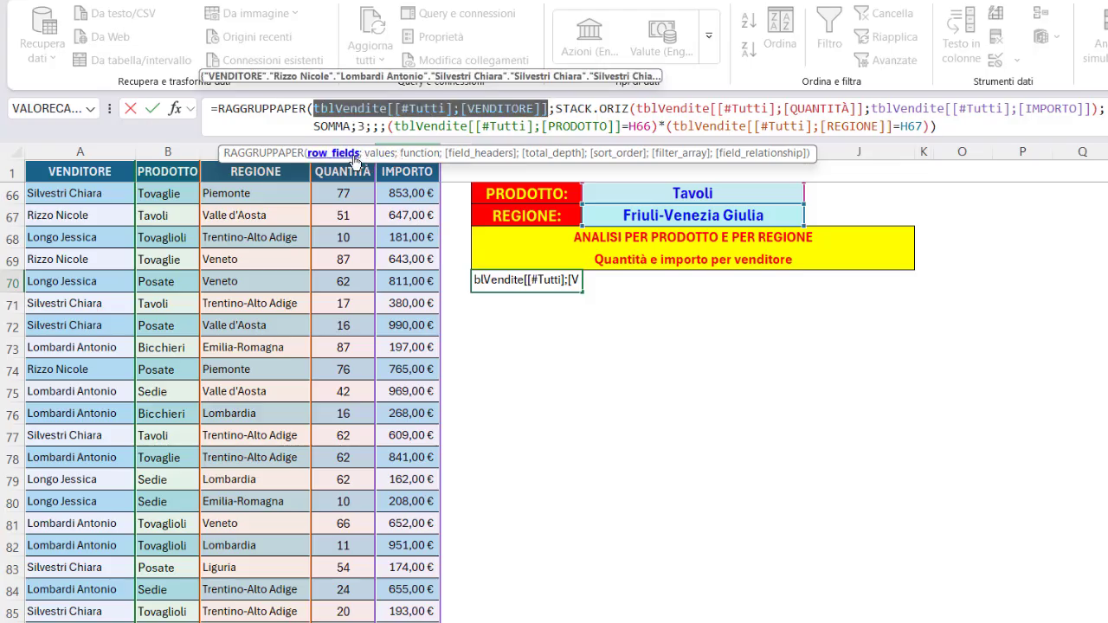
pyautogui.click(377, 154)
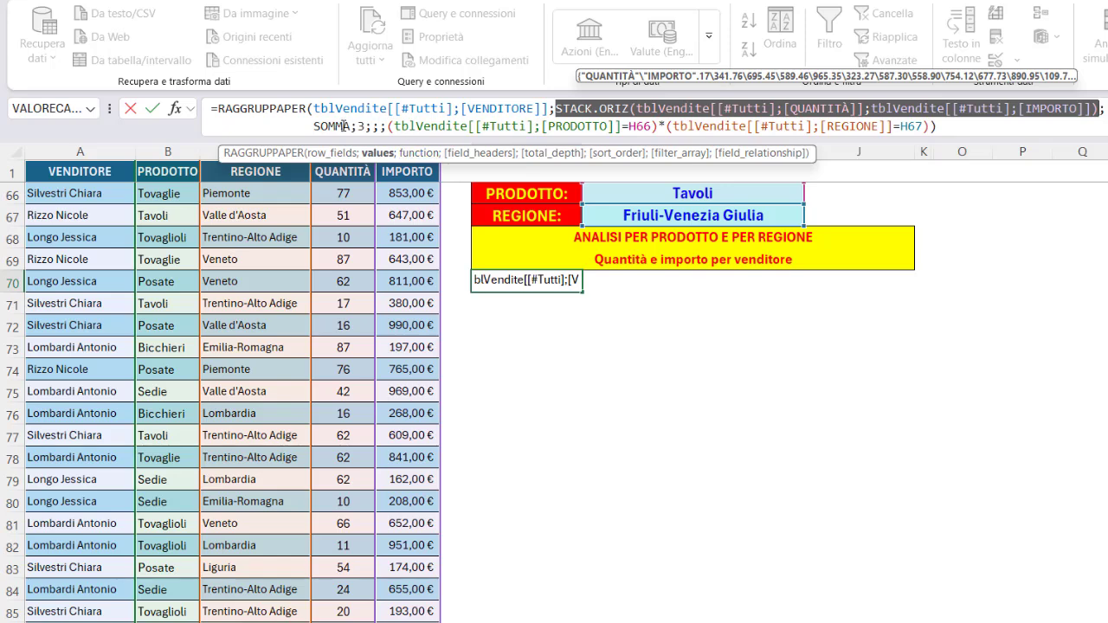
pyautogui.click(414, 153)
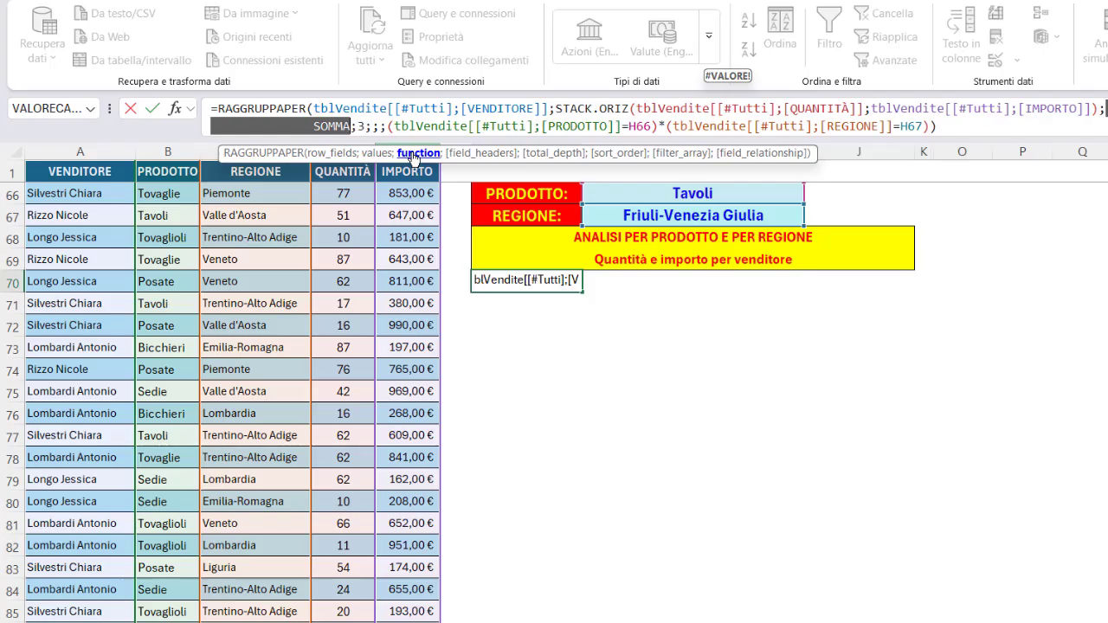
pyautogui.click(459, 153)
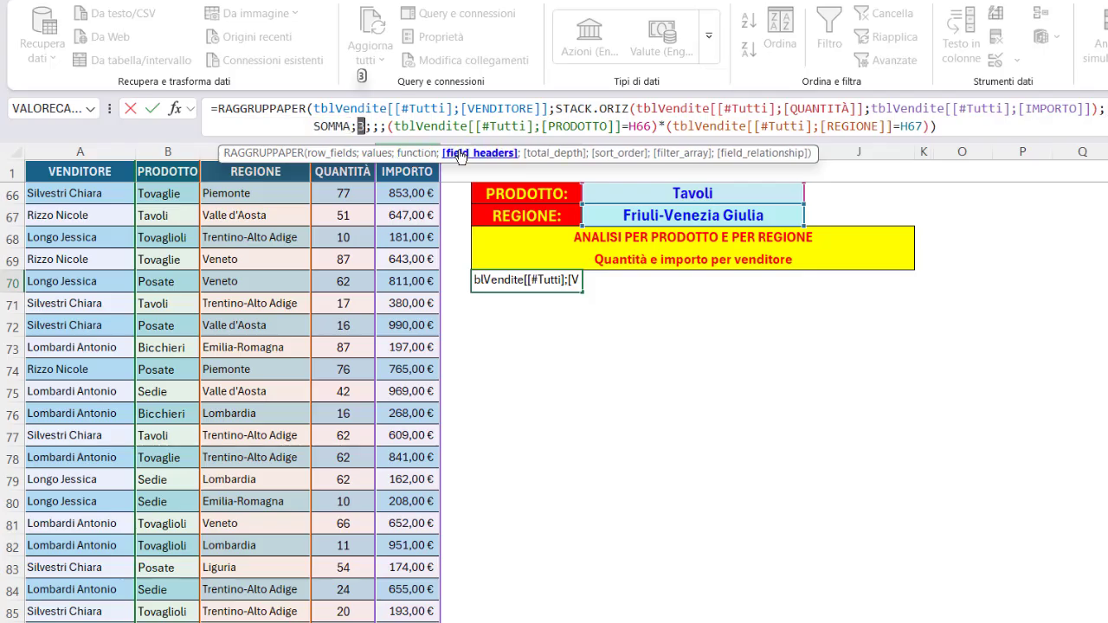
pyautogui.click(542, 156)
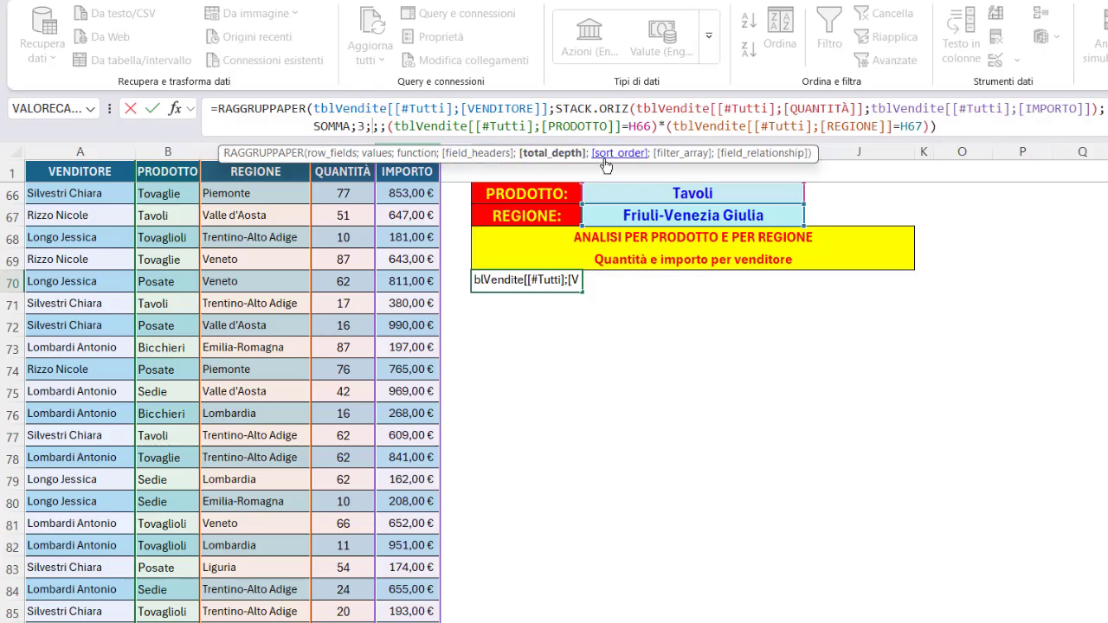
pyautogui.click(604, 159)
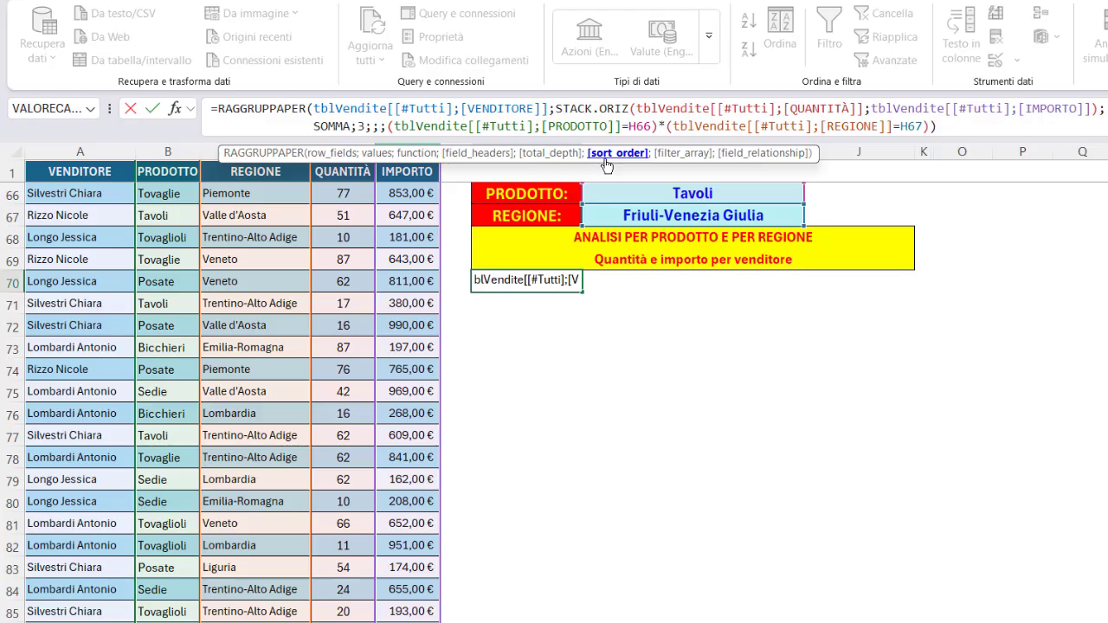
pyautogui.click(671, 155)
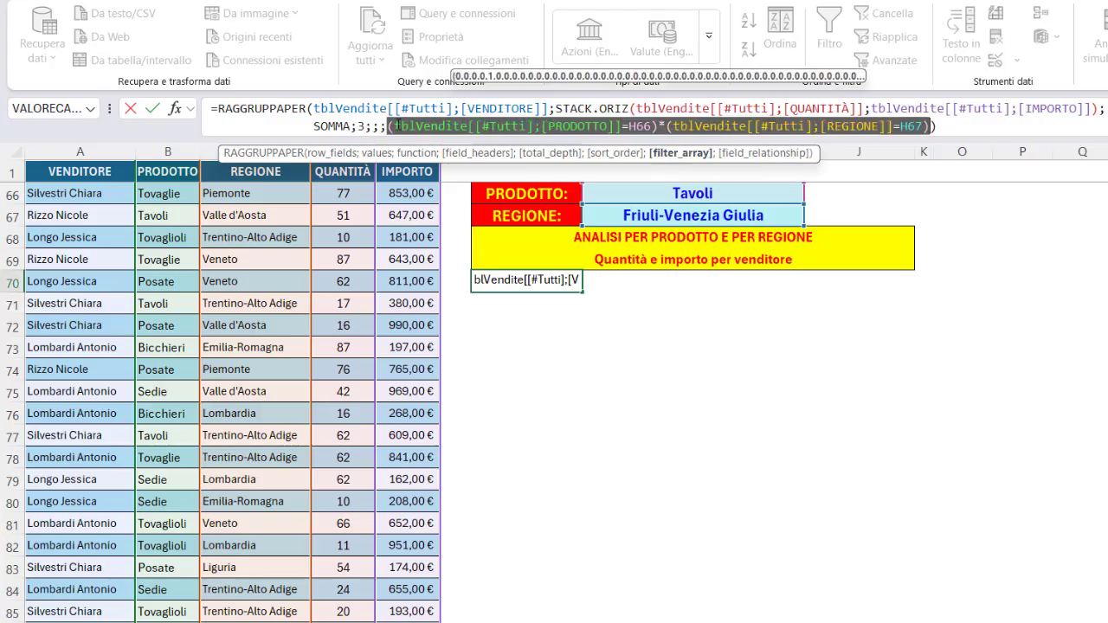
# Examine the filter array's PRODOTTO=H66 and REGIONE=H67 conditions, then enter the formula.
pyautogui.moveTo(394, 126); pyautogui.dragTo(615, 127)
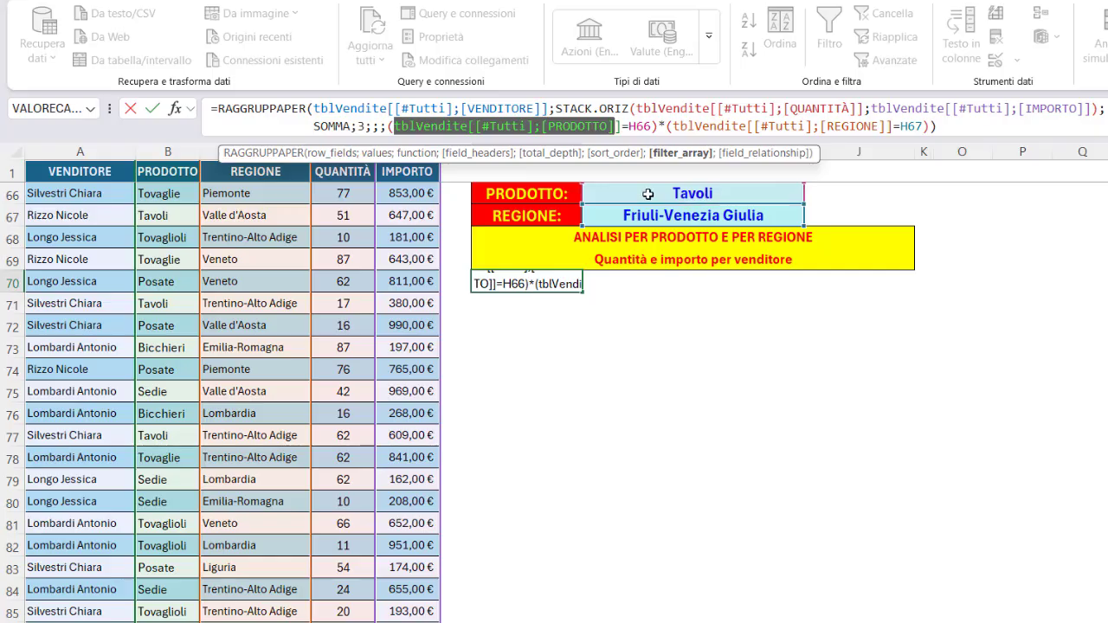
pyautogui.moveTo(395, 127); pyautogui.dragTo(650, 130)
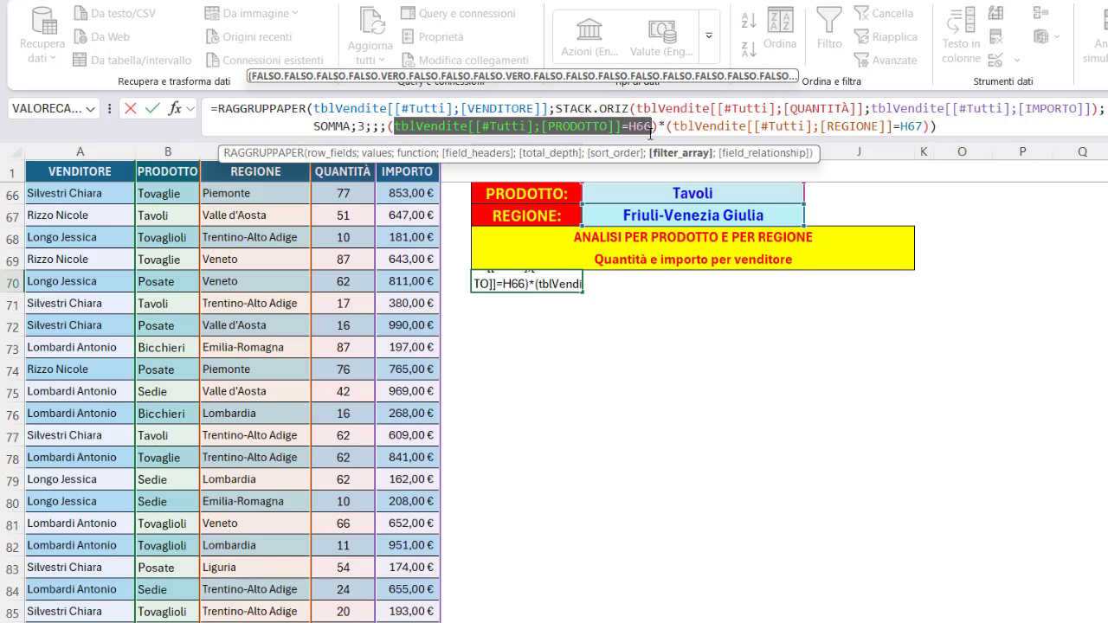
pyautogui.click(660, 127)
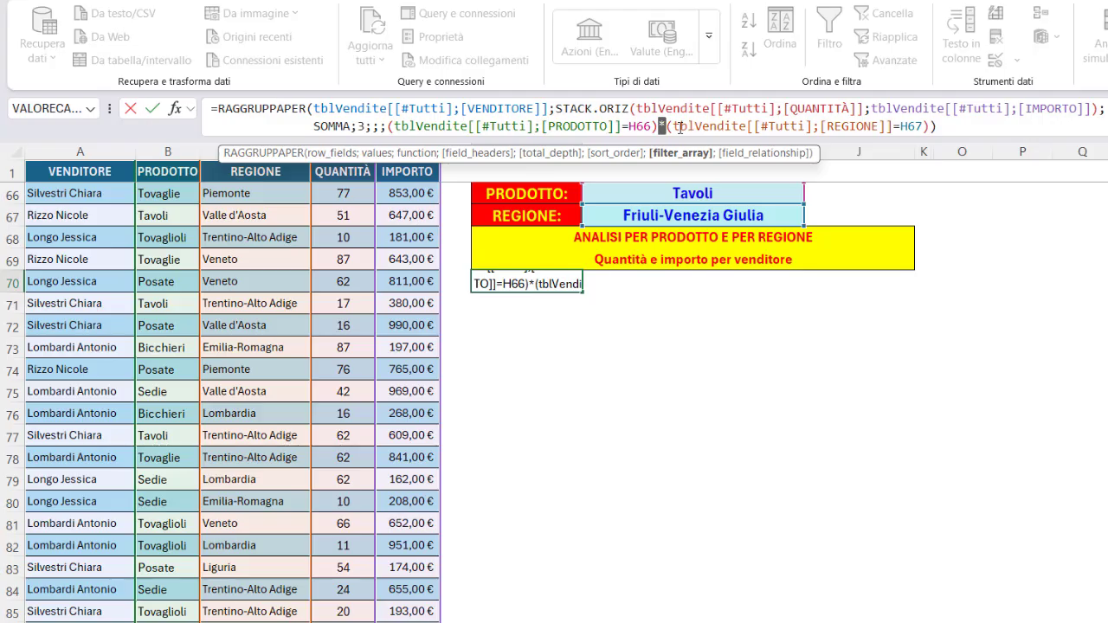
pyautogui.moveTo(674, 127); pyautogui.dragTo(924, 127)
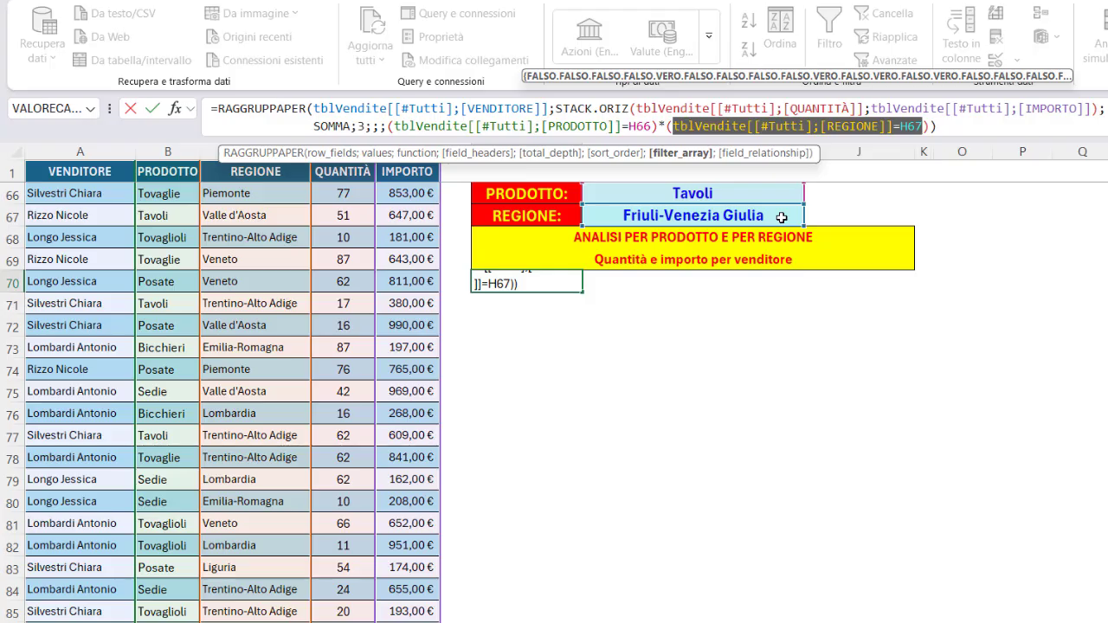
pyautogui.click(662, 127)
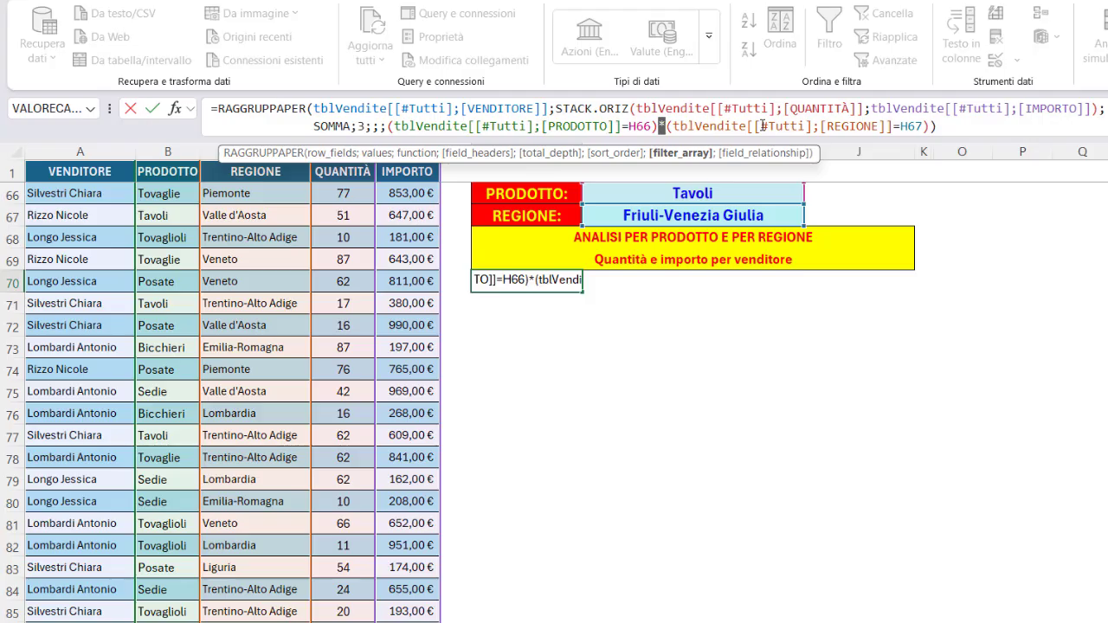
pyautogui.press('Return')
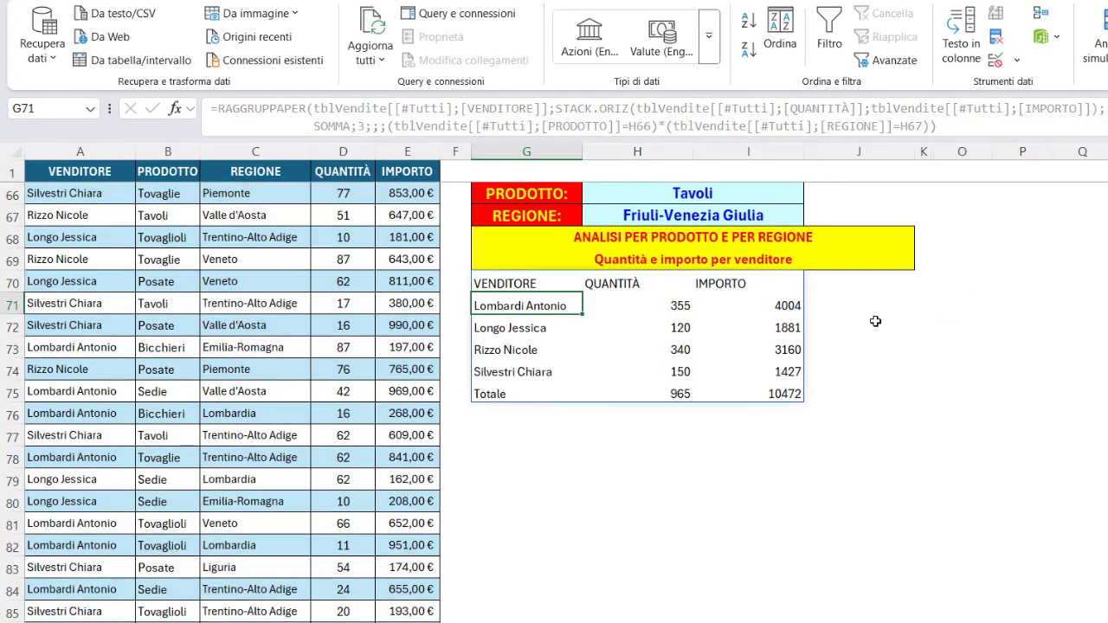
# Set the product drop-down in H66 to Posate and the region drop-down in H67 to Lombardia.
pyautogui.click(783, 201)
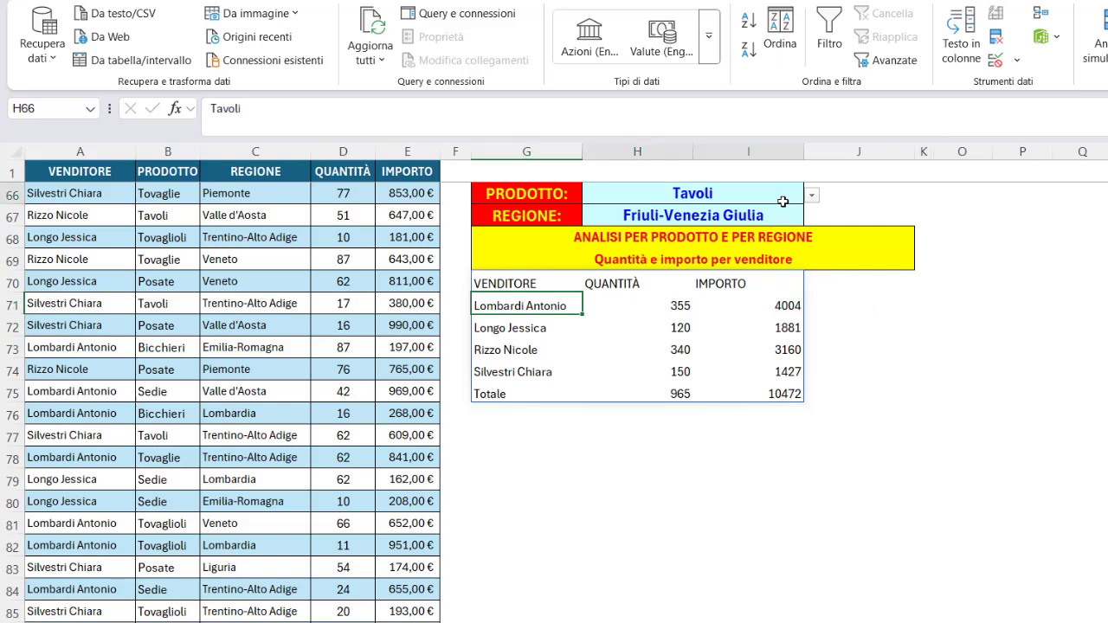
pyautogui.click(812, 195)
pyautogui.click(725, 232)
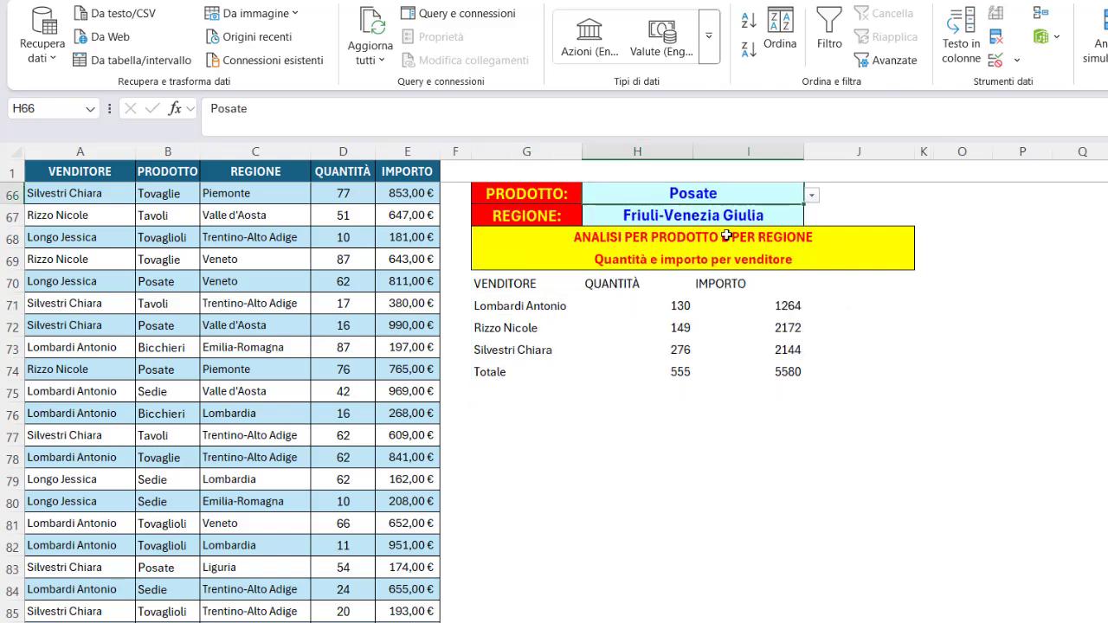
pyautogui.click(761, 216)
pyautogui.click(812, 216)
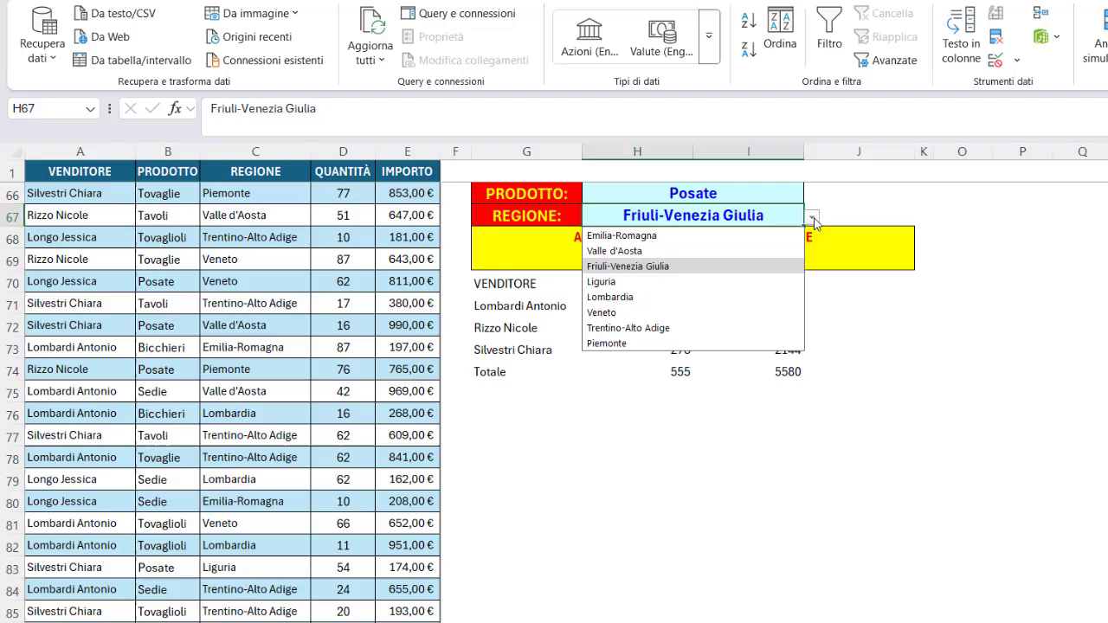
pyautogui.click(683, 297)
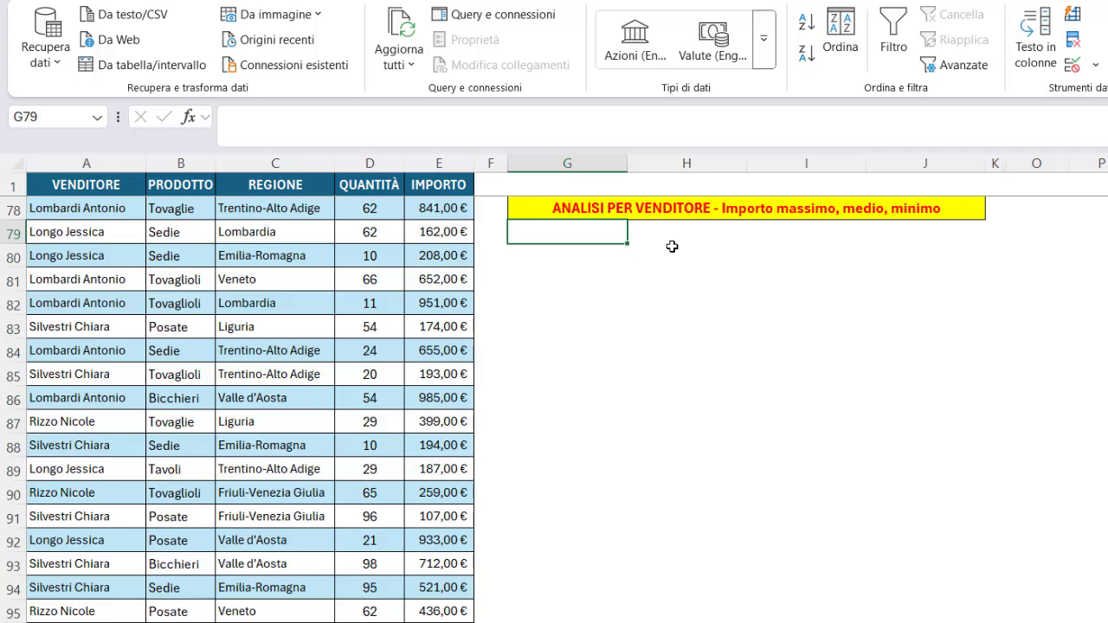
# Paste the prepared RAGGRUPPAPER formula using STACK.ORIZ of MAX, MEDIA and MIN into G79.
pyautogui.click(416, 115)
pyautogui.write('=RAGGRUPPAPER(tblVendite[[#Tutti];[VENDITORE]];tblVendite[[#Tutti];[IMPORTO]];        STACK.ORIZ(MAX;MEDIA;MIN);3;0)')
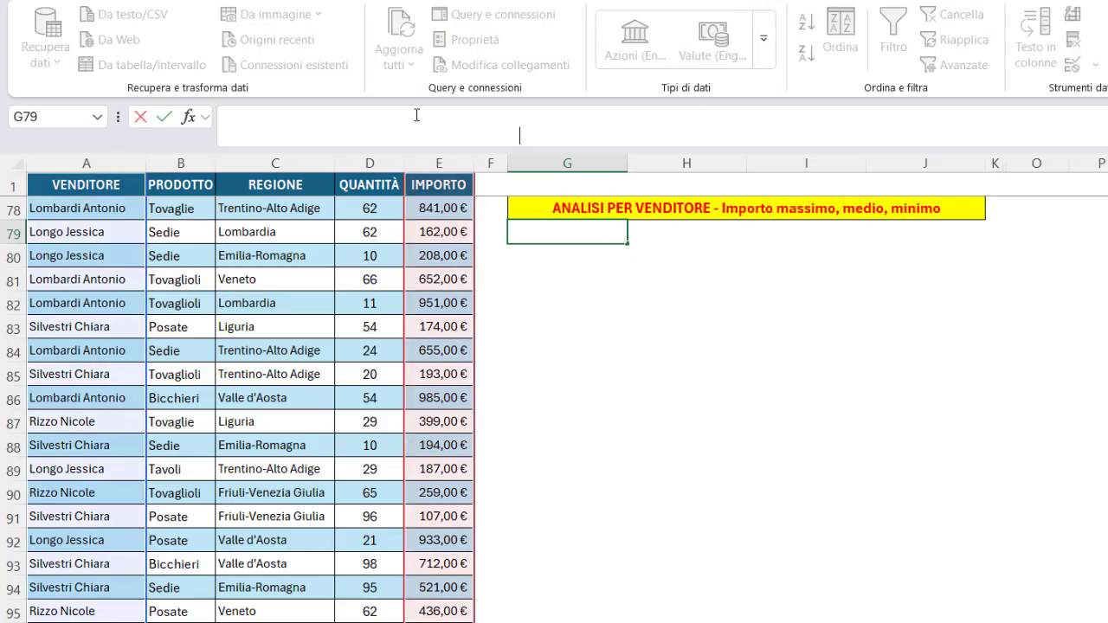
pyautogui.click(417, 115)
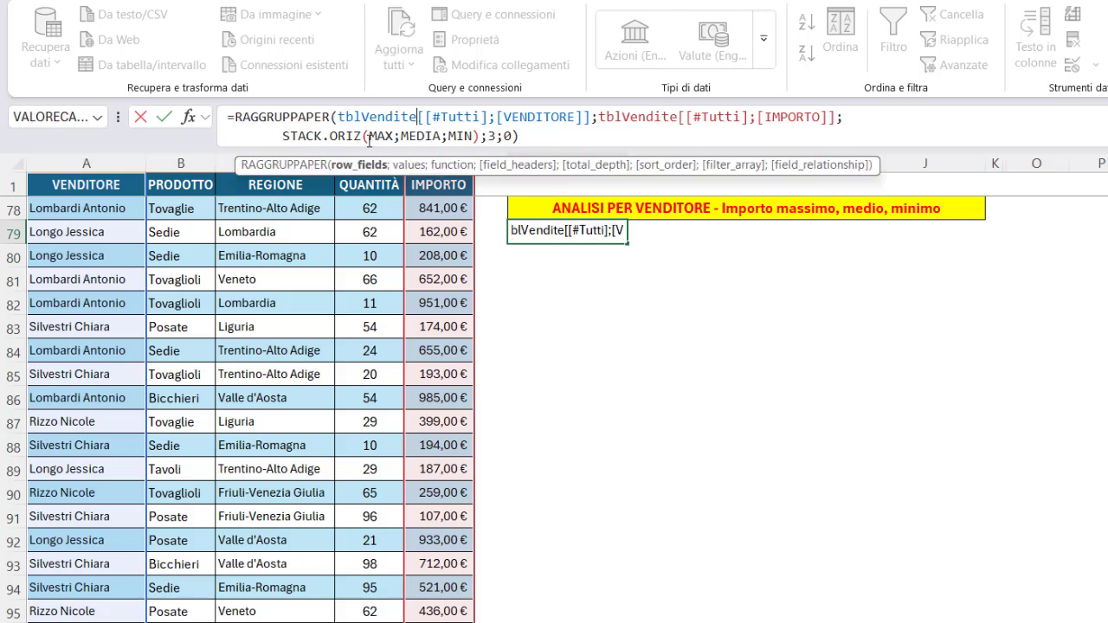
# Walk through the formula's row fields, IMPORTO values, MAX/MEDIA/MIN functions, headers 3 and total depth 0, then enter it.
pyautogui.click(366, 165)
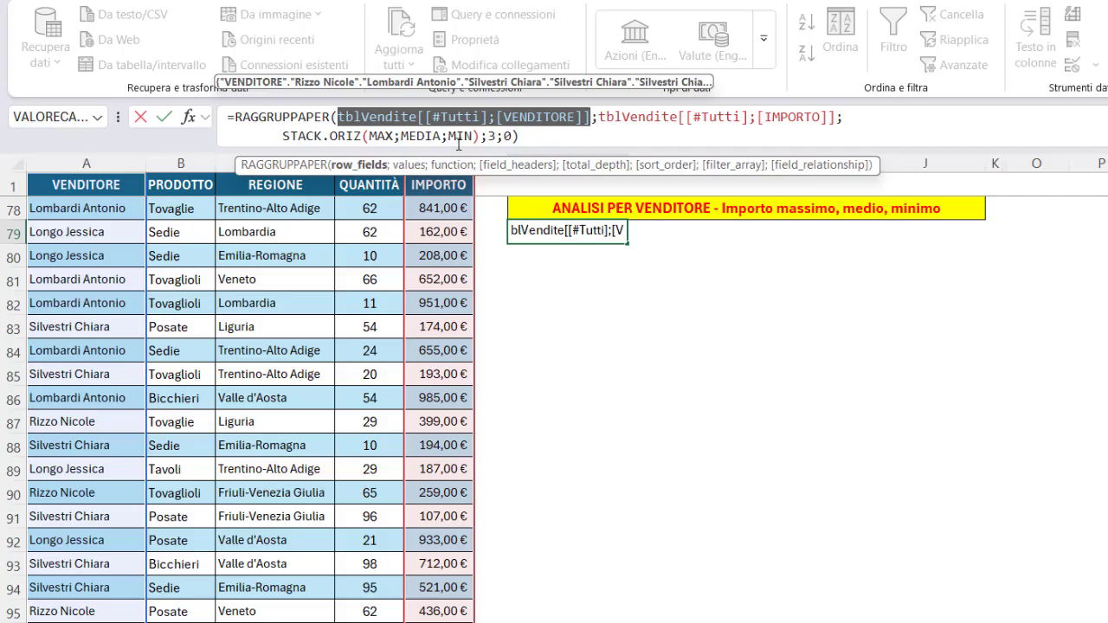
pyautogui.click(411, 164)
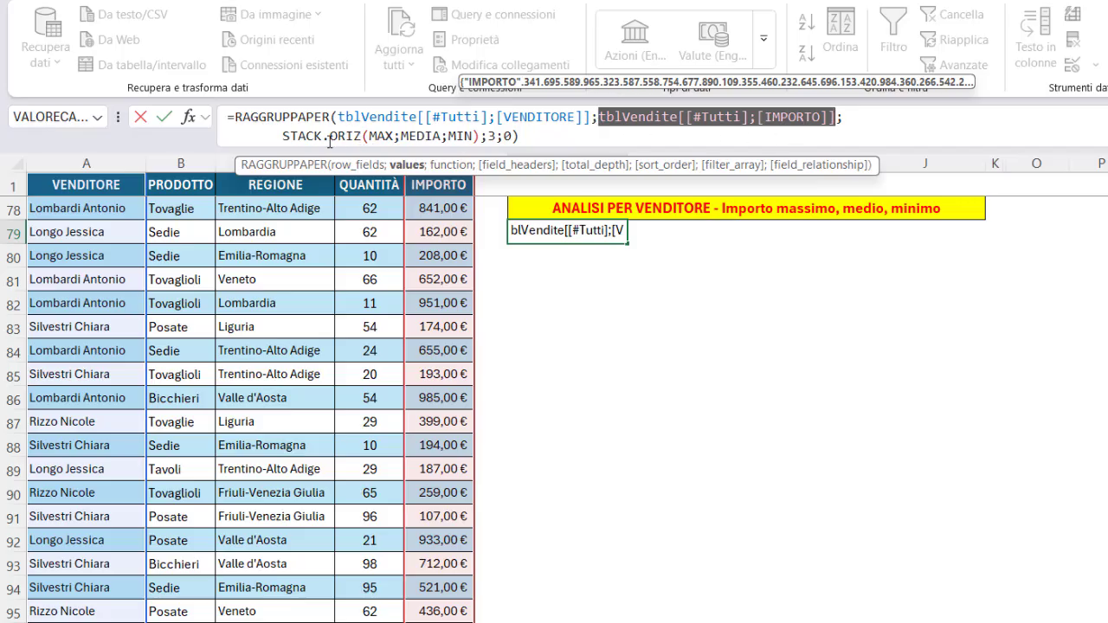
pyautogui.click(450, 164)
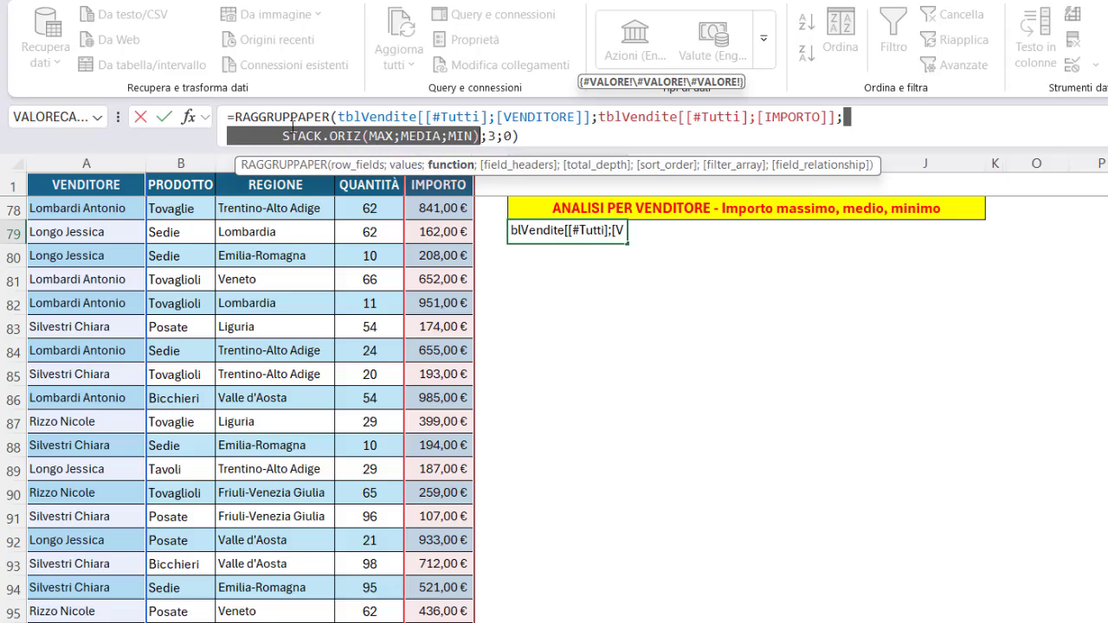
pyautogui.click(303, 137)
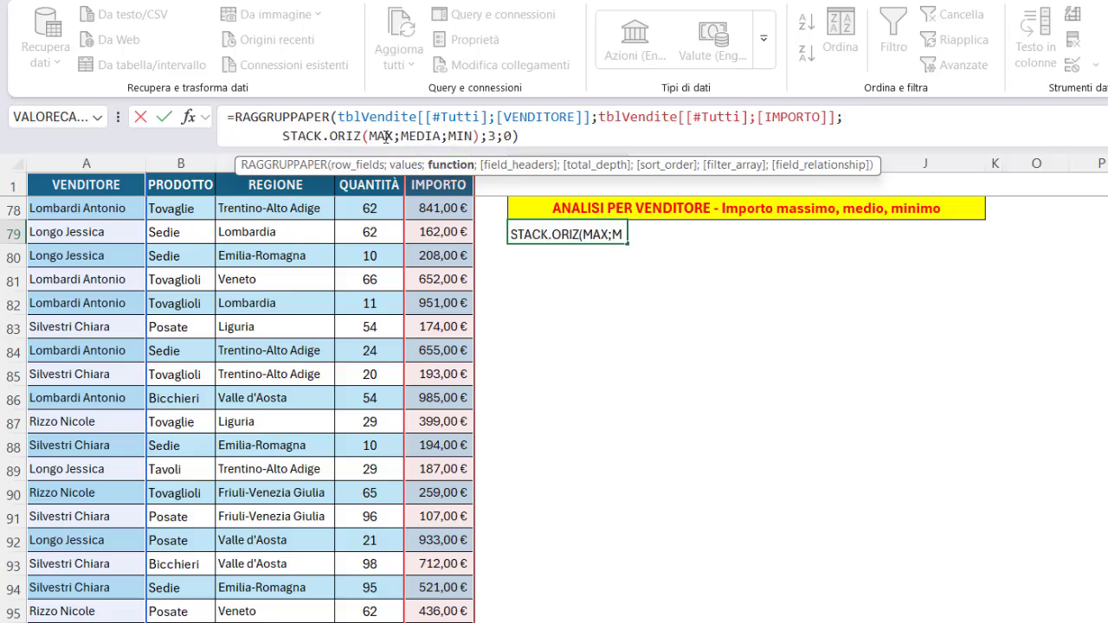
pyautogui.click(387, 137)
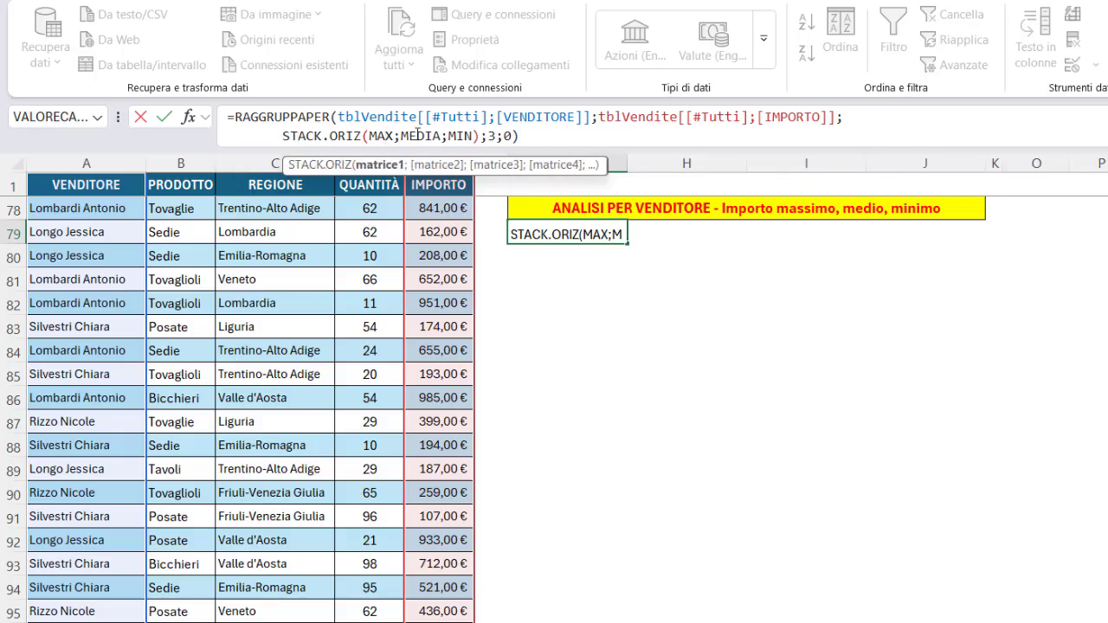
pyautogui.click(418, 136)
pyautogui.click(459, 140)
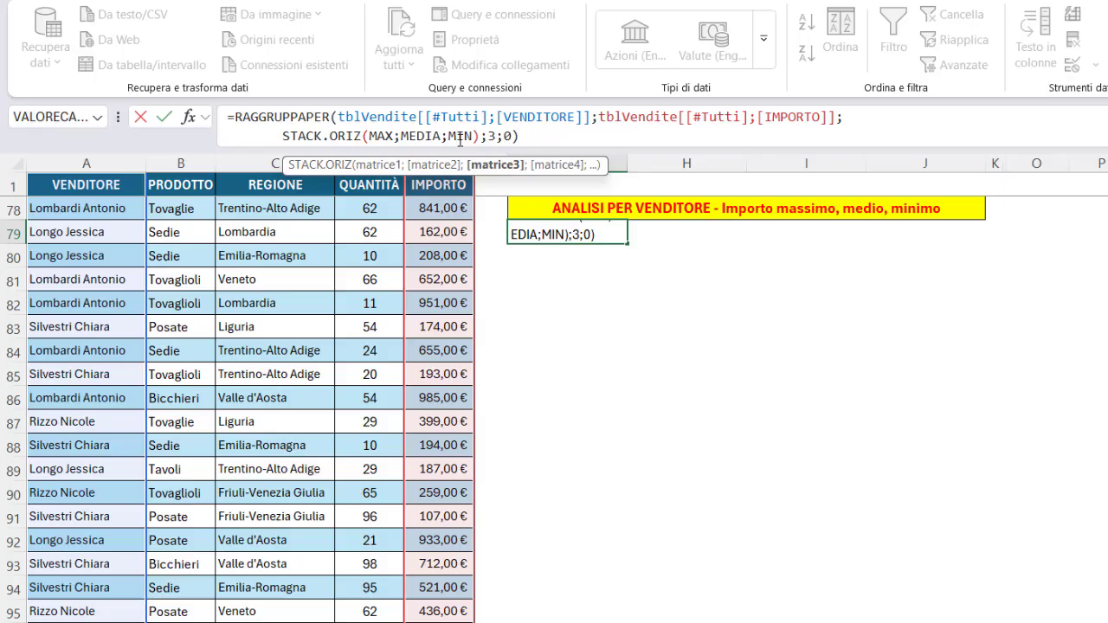
pyautogui.doubleClick(491, 136)
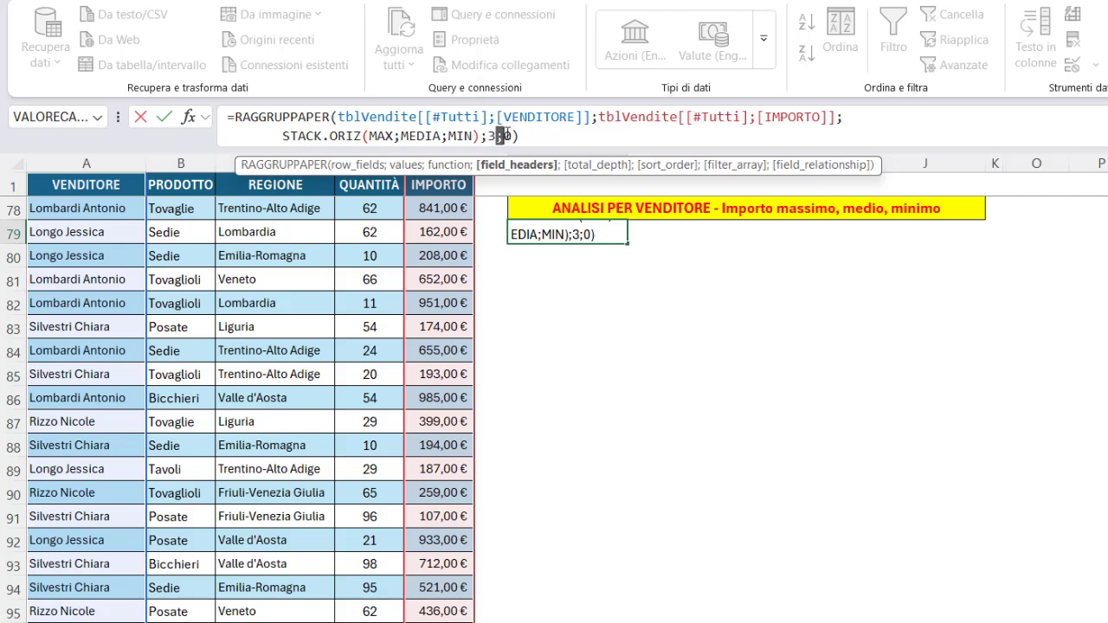
pyautogui.click(511, 136)
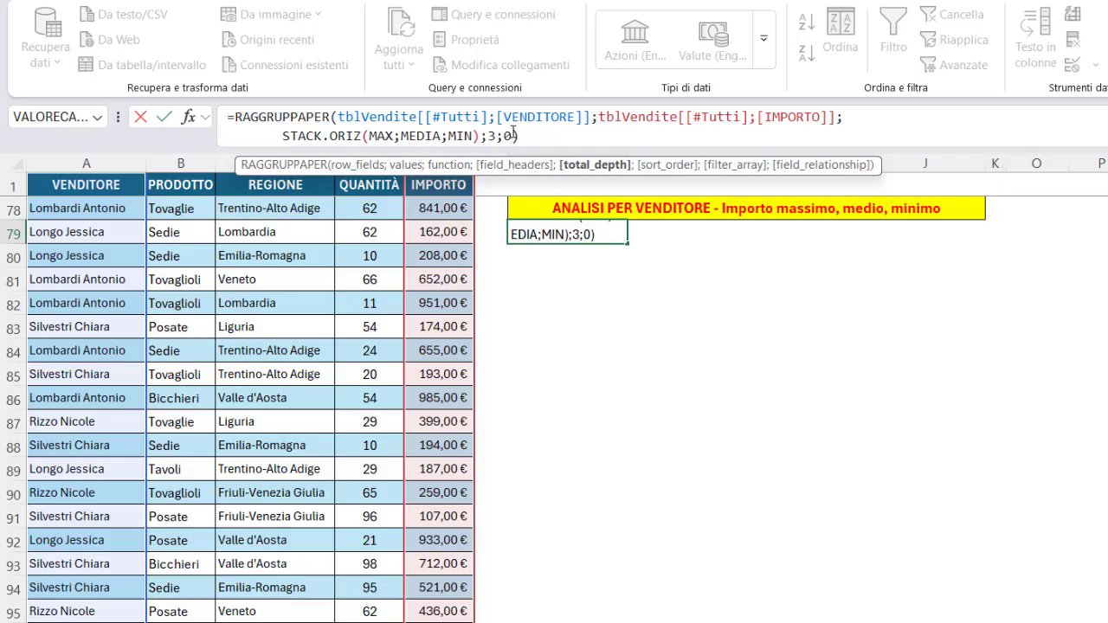
pyautogui.press('Return')
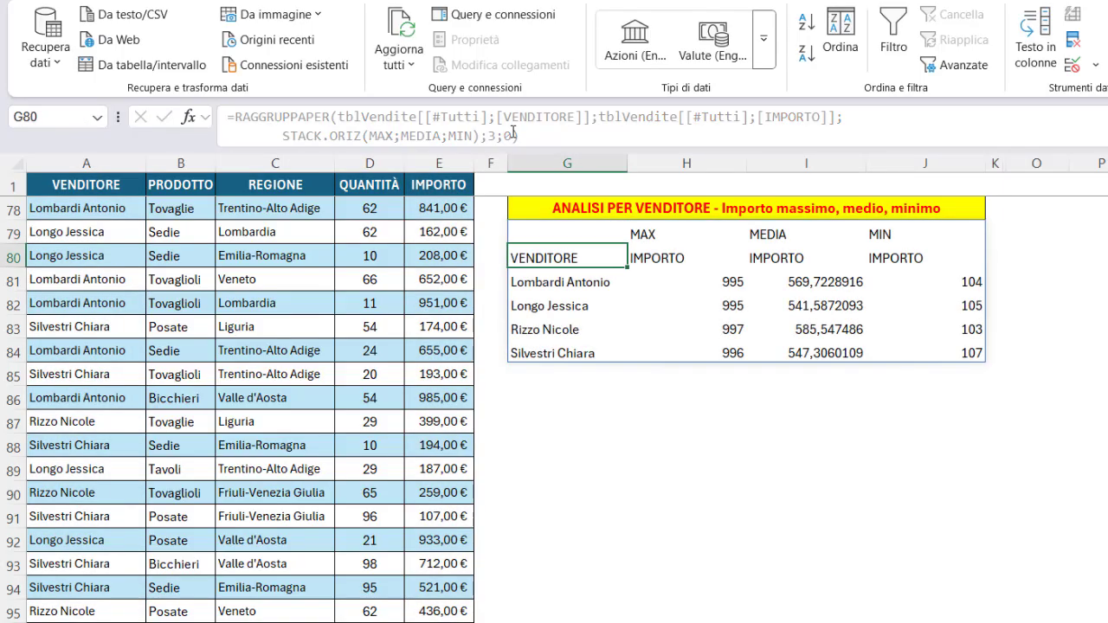
# Examine the header cells of the maximum, average and minimum amount summary.
pyautogui.click(624, 420)
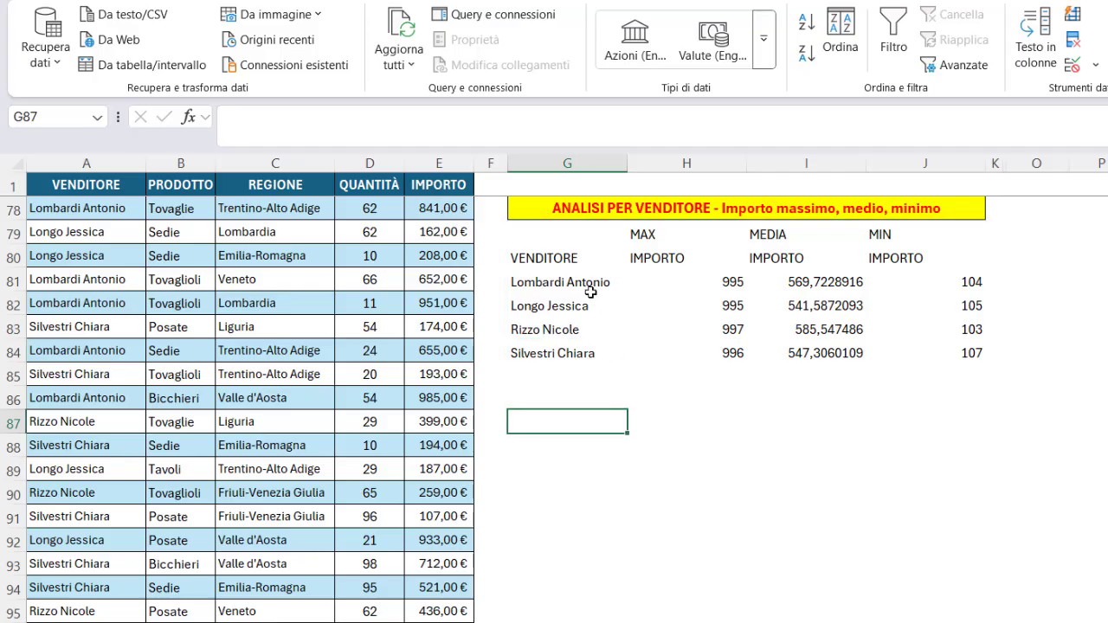
pyautogui.click(637, 258)
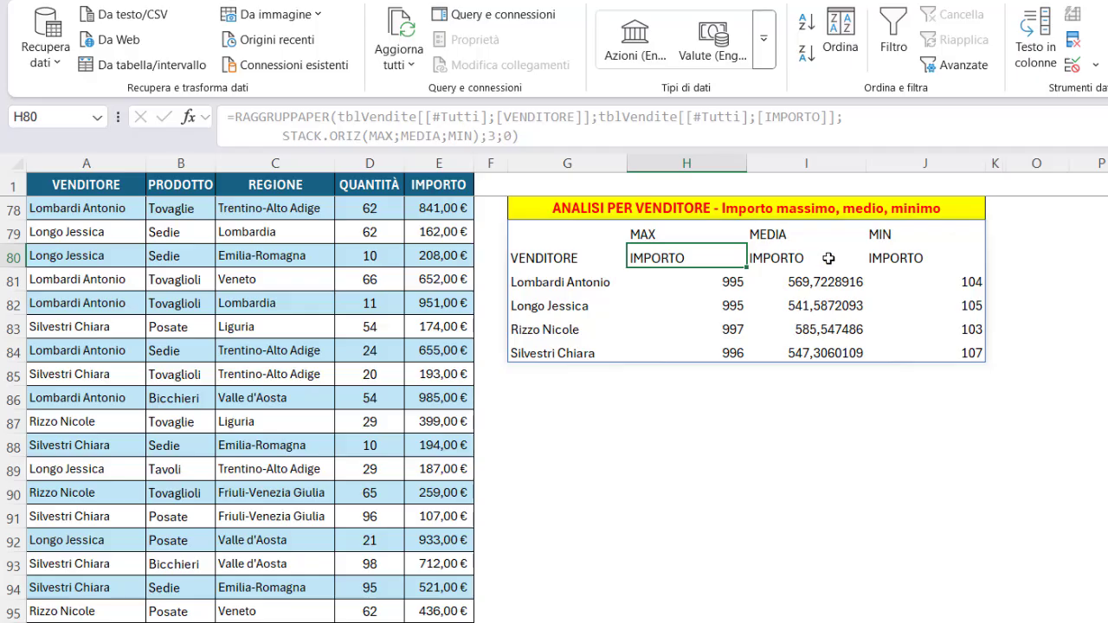
pyautogui.click(592, 258)
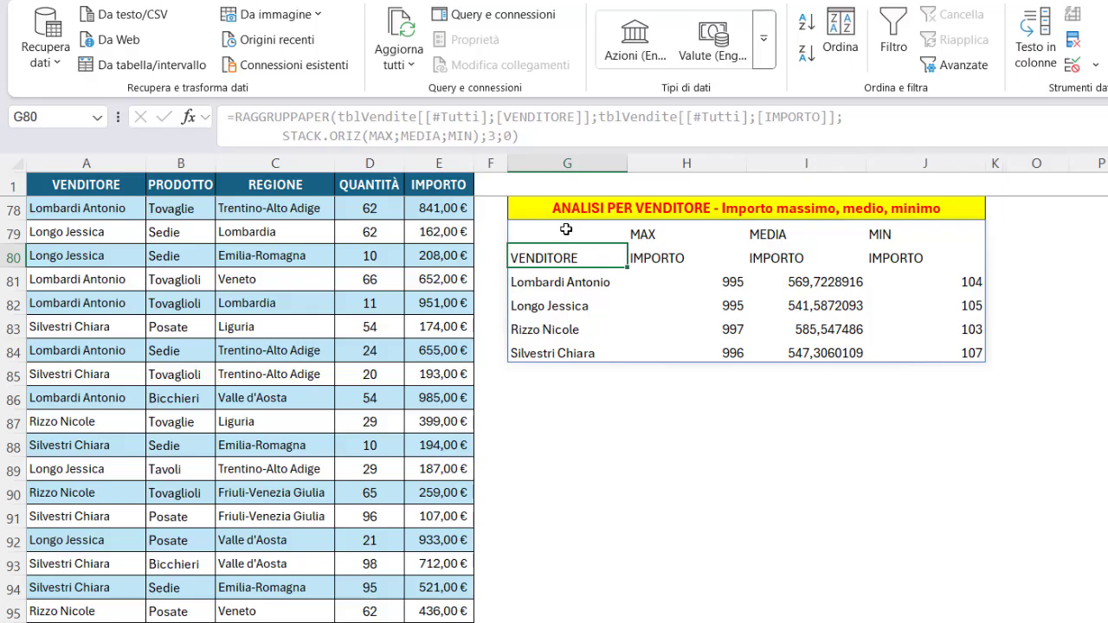
# Change the field headers argument of the RAGGRUPPAPER formula in G79 from 3 to 1.
pyautogui.click(567, 231)
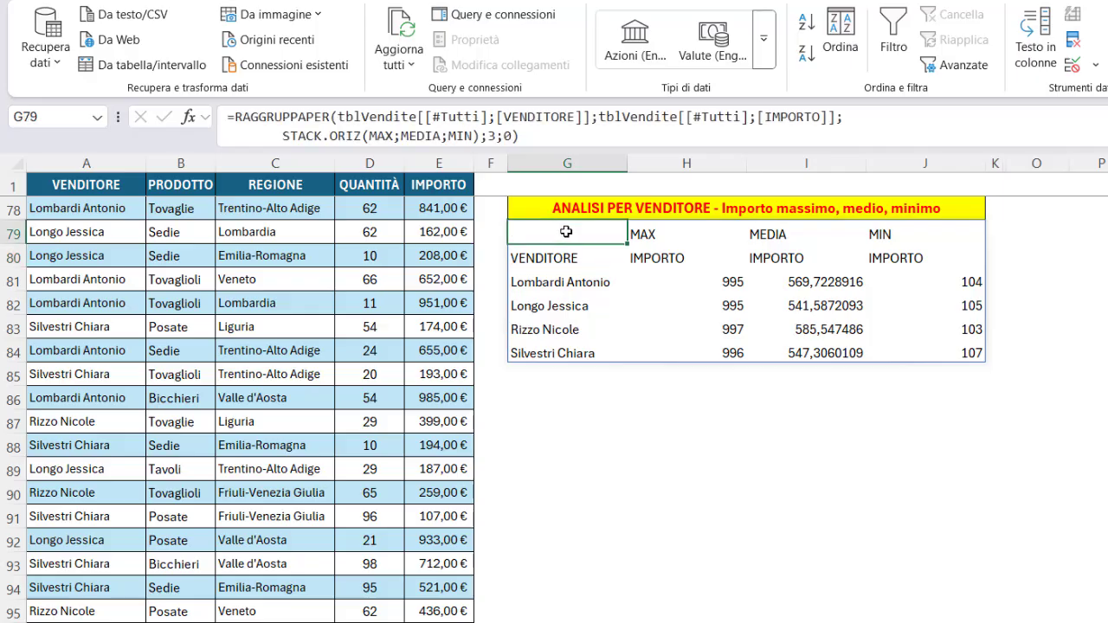
pyautogui.click(491, 137)
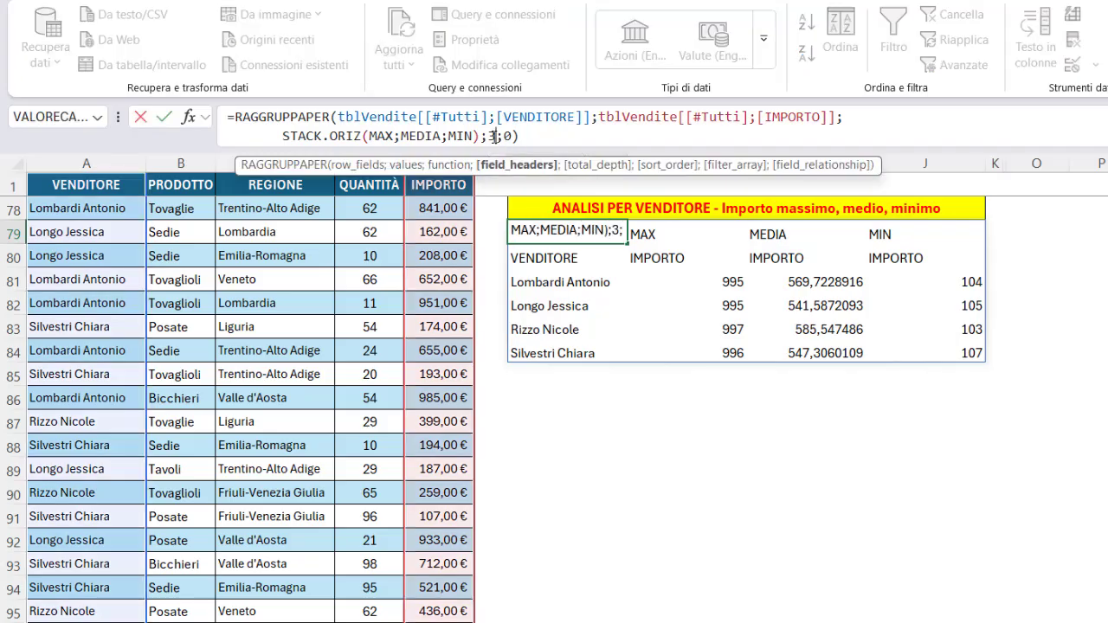
pyautogui.click(487, 136)
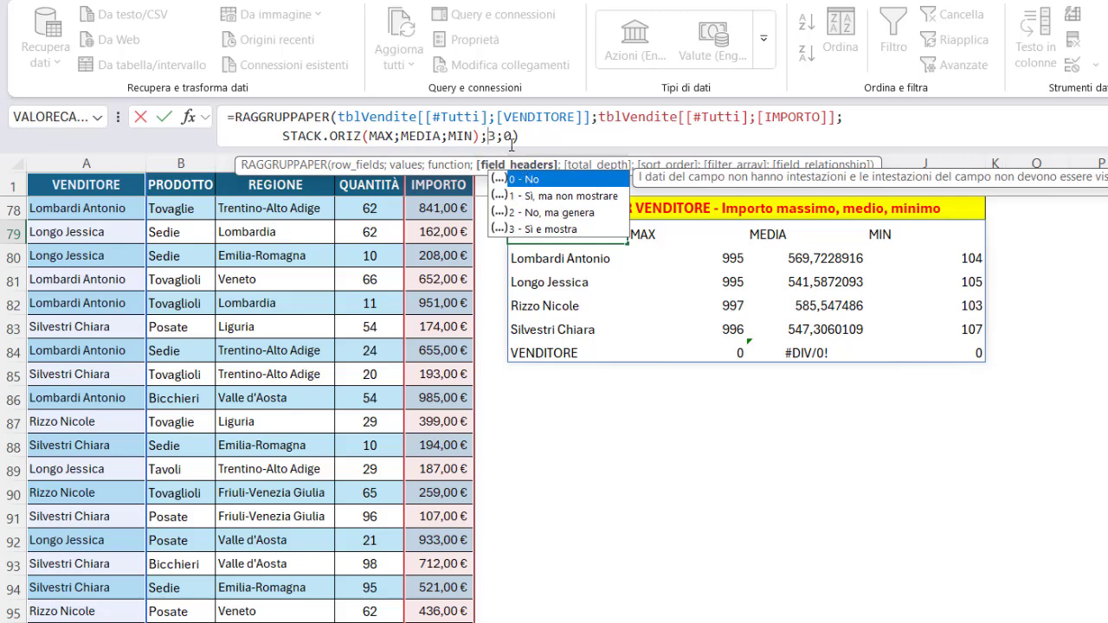
pyautogui.write('1')
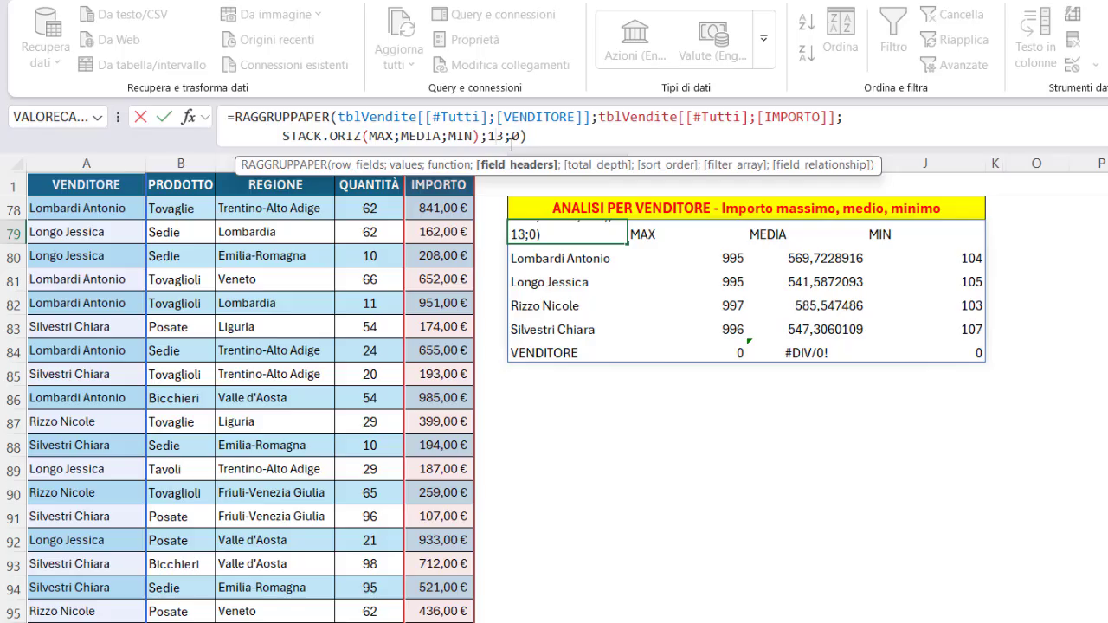
pyautogui.press('Delete')
pyautogui.press('Return')
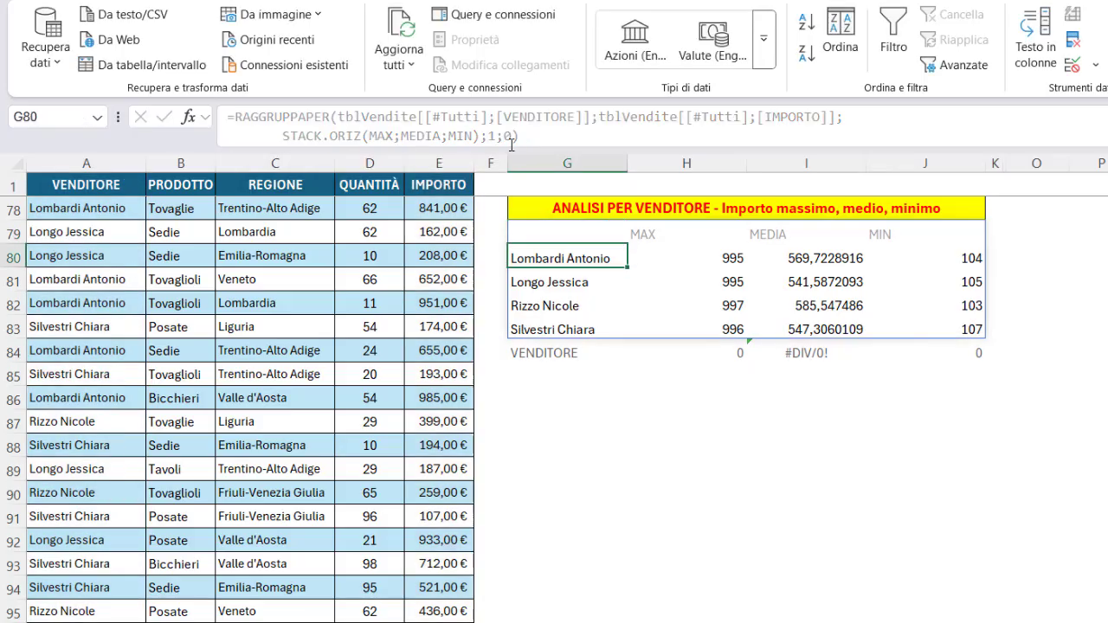
# Center-align the MAX, MEDIA and MIN results in H79:J83.
pyautogui.moveTo(643, 235); pyautogui.dragTo(930, 332)
pyautogui.click(96, 0)
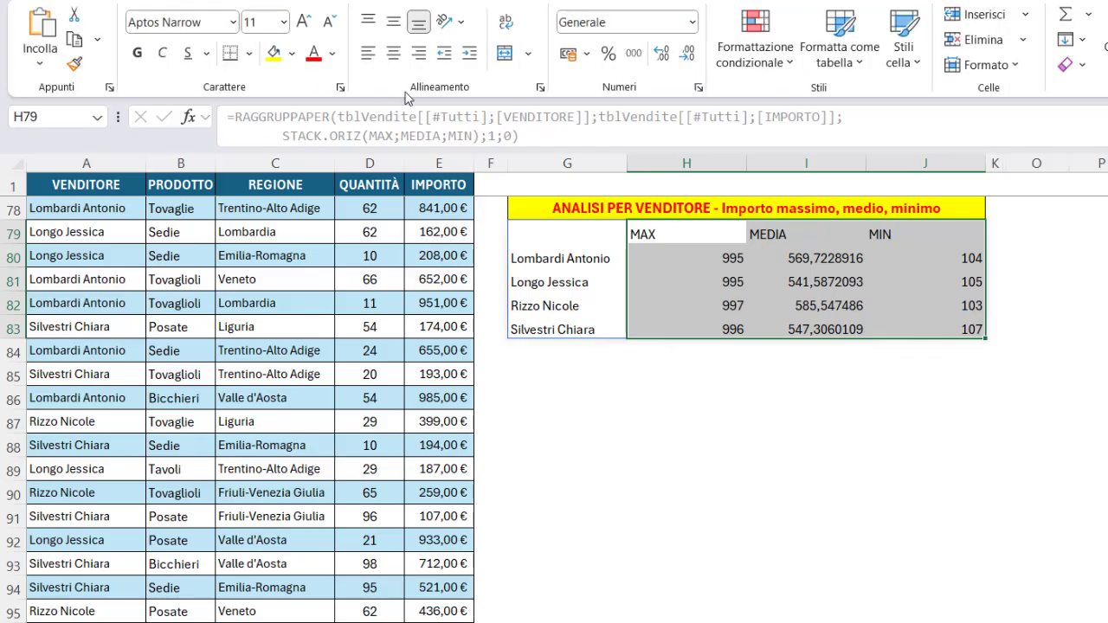
pyautogui.click(393, 53)
pyautogui.click(616, 206)
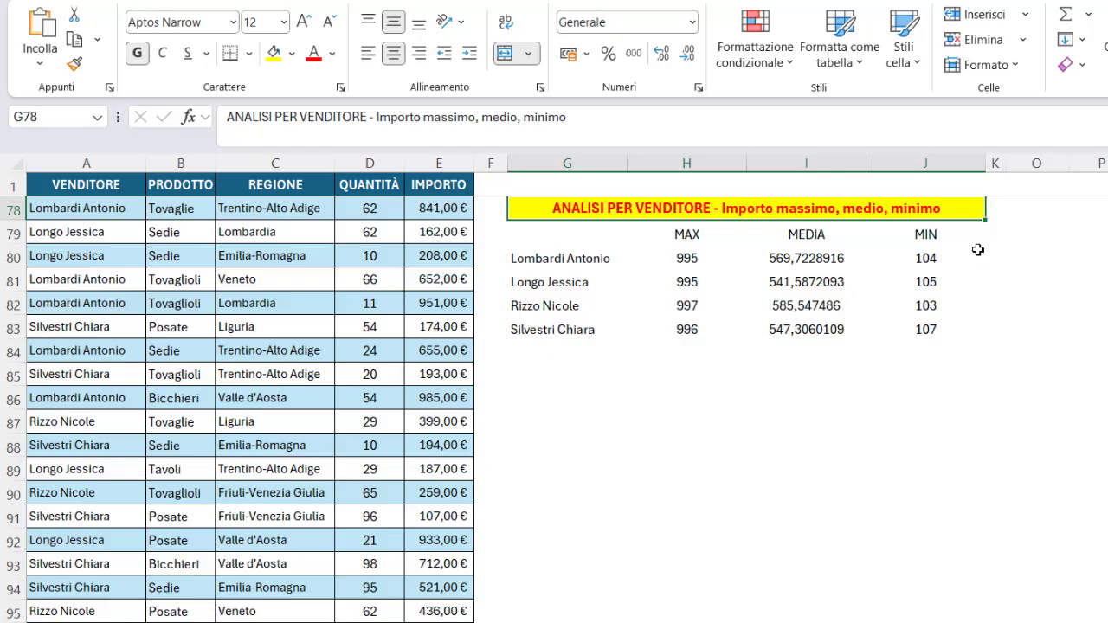
pyautogui.click(575, 232)
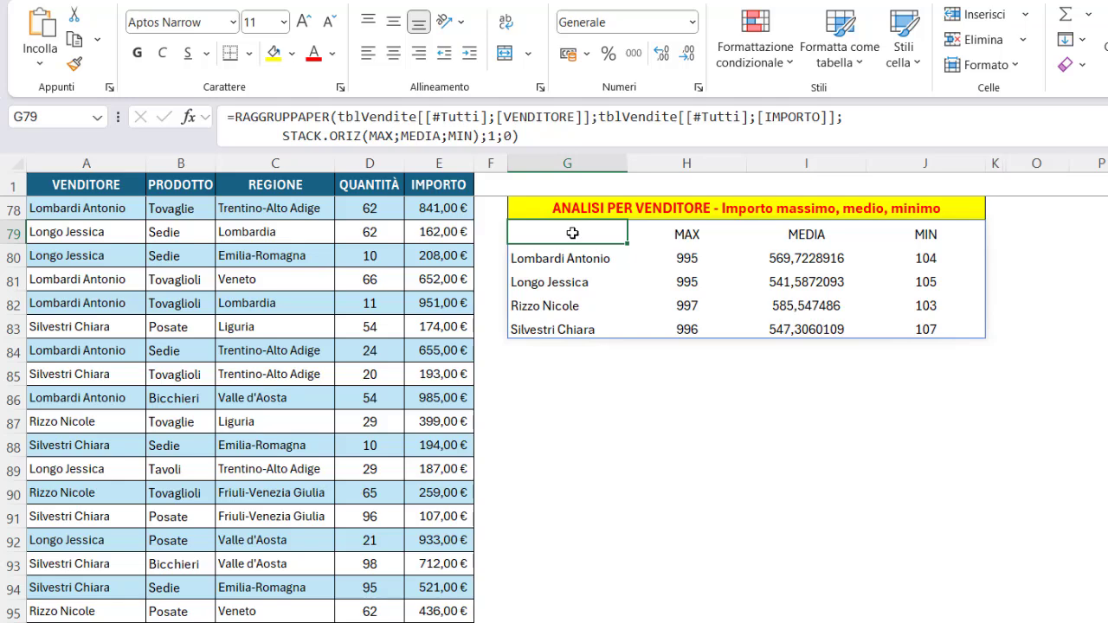
pyautogui.click(132, 183)
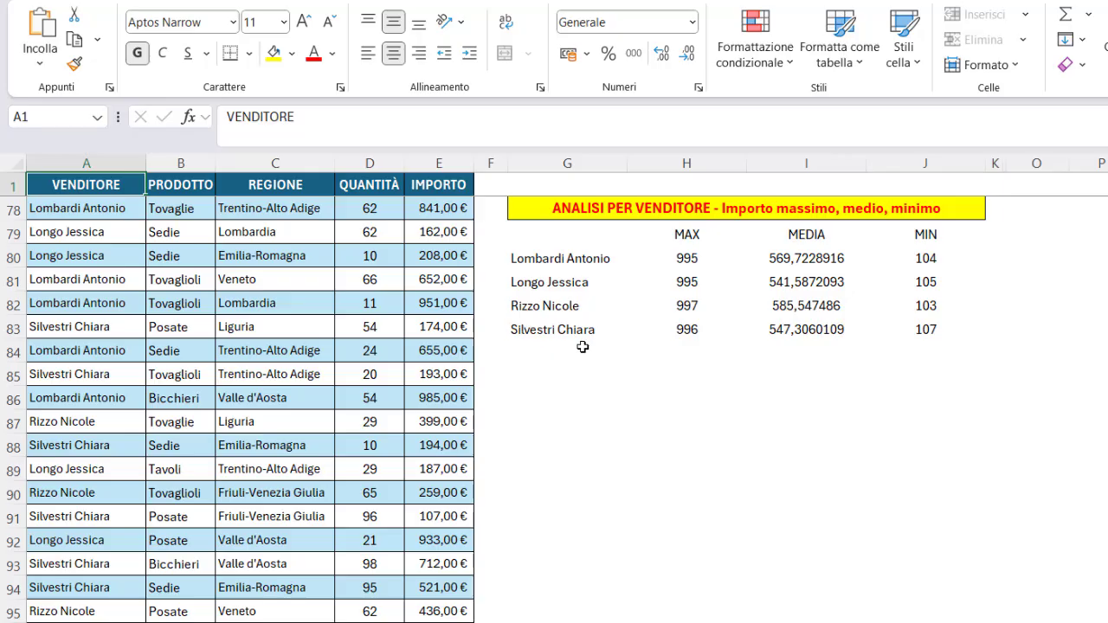
pyautogui.click(532, 209)
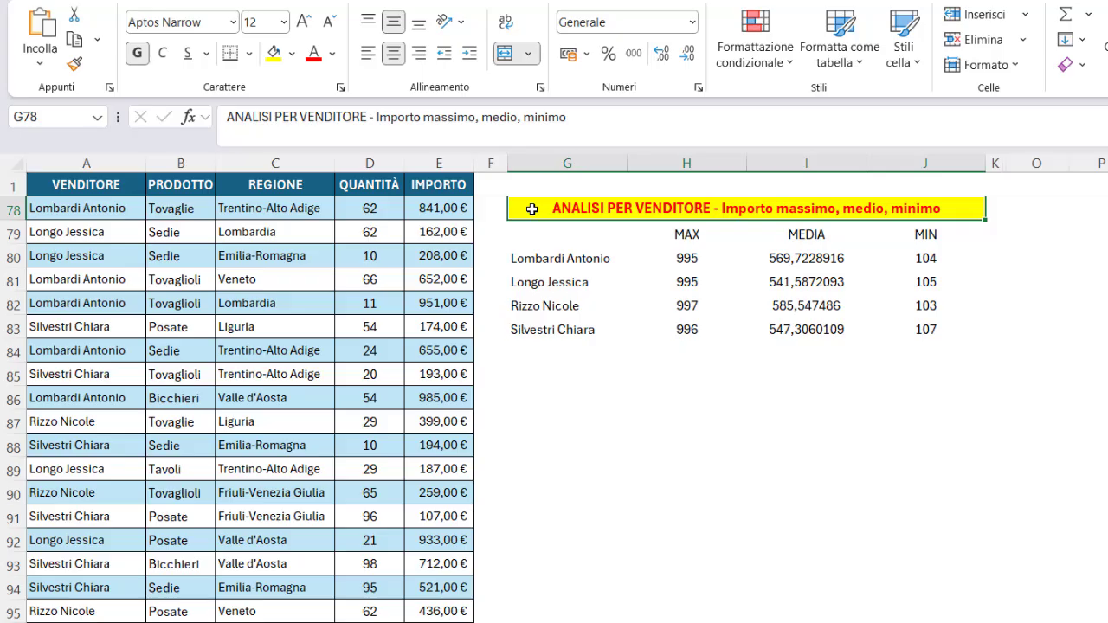
pyautogui.click(134, 187)
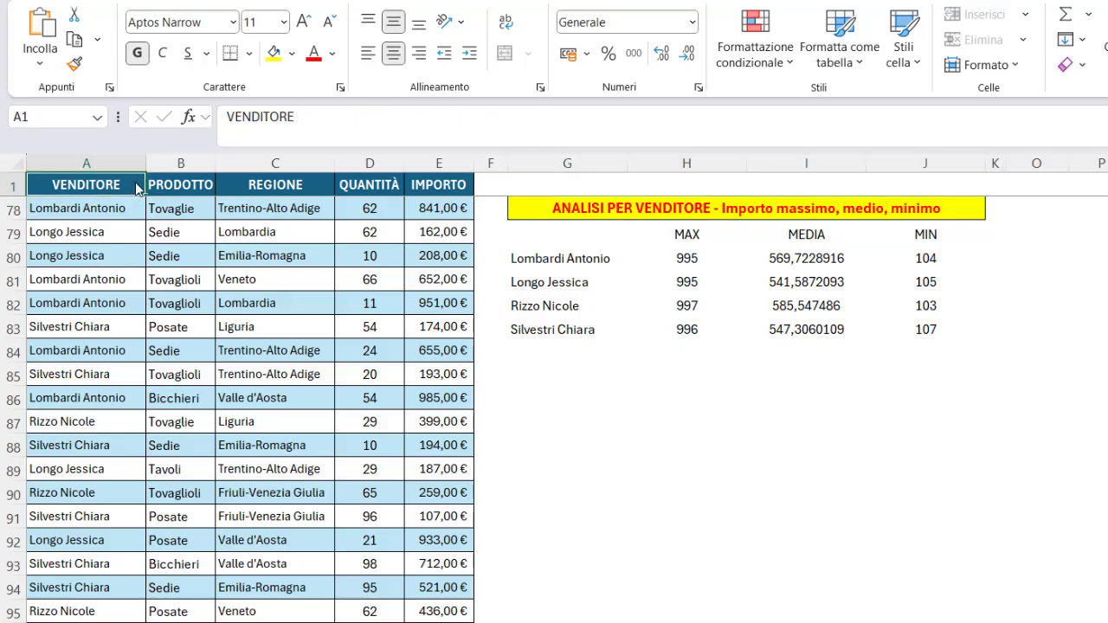